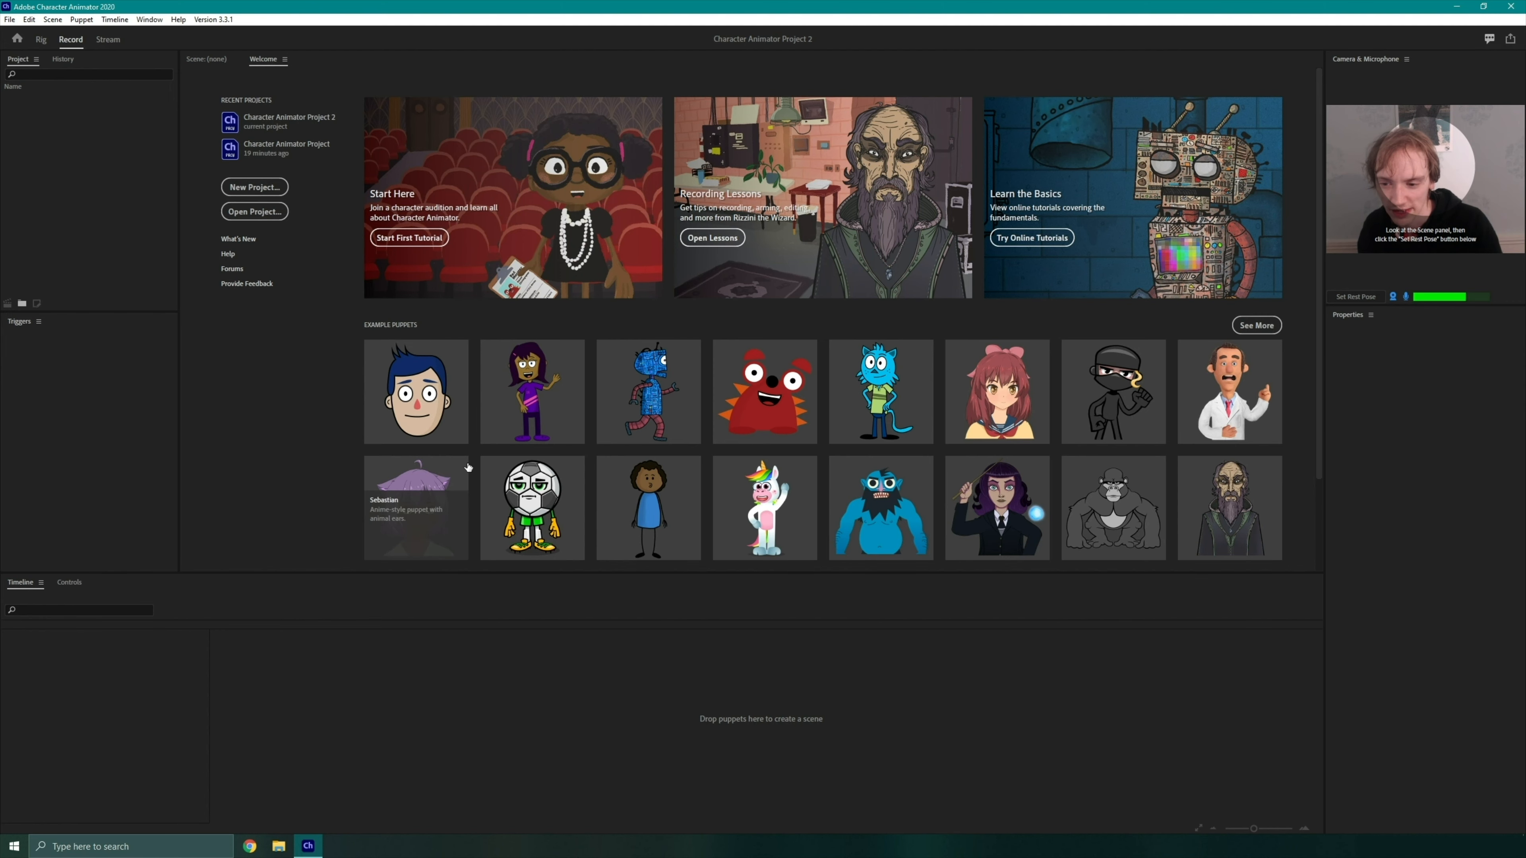
Browse the example puppets and open the Stardust unicorn puppet in a scene
{"action": "scroll", "coordinate": [877, 475], "scroll_direction": "down", "scroll_amount": 2}
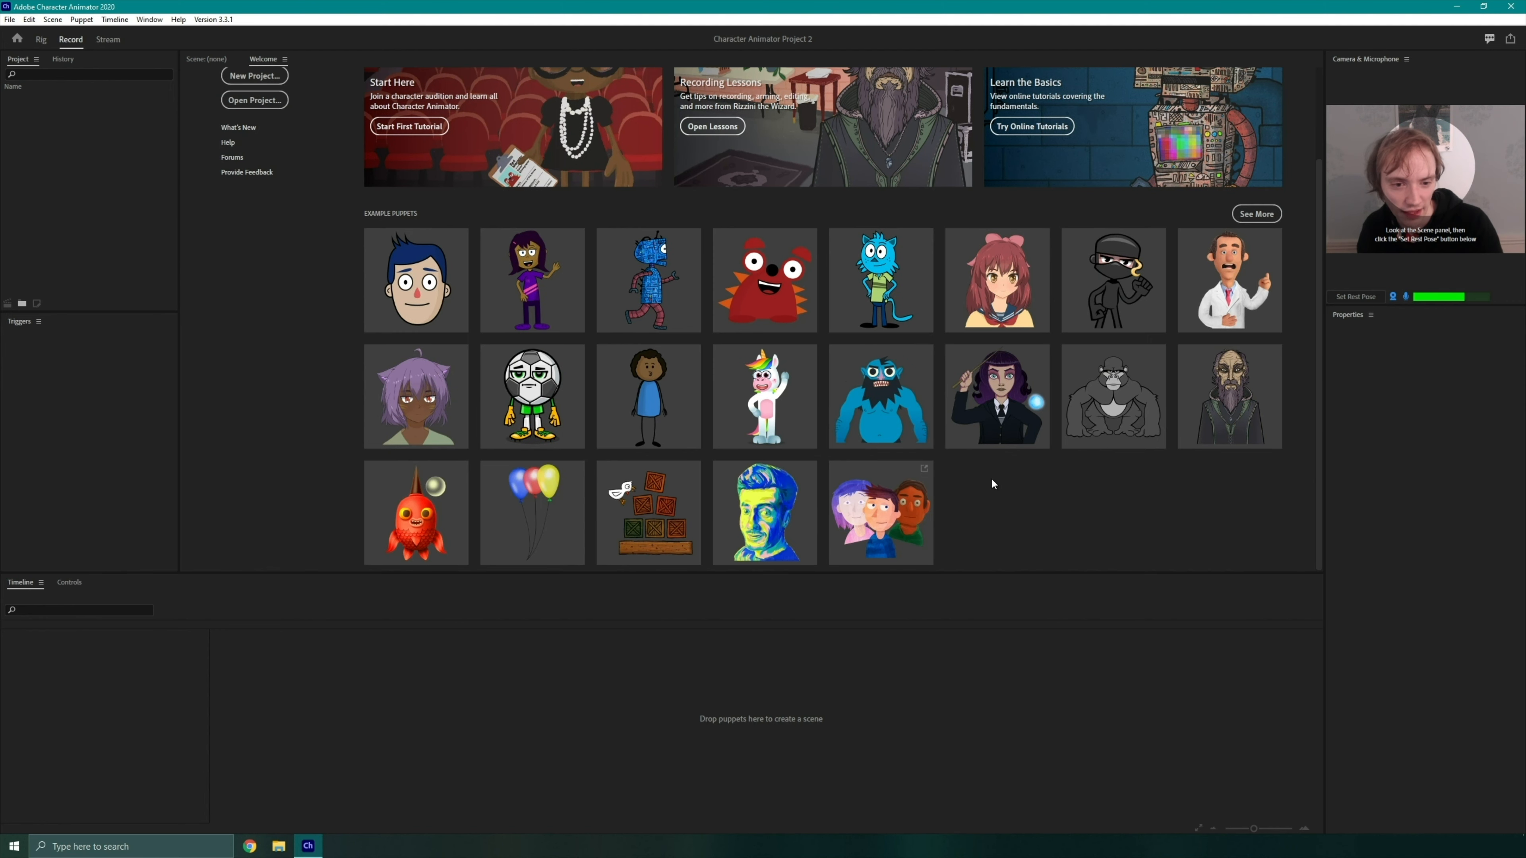
{"action": "scroll", "coordinate": [1026, 511], "scroll_direction": "up", "scroll_amount": 2}
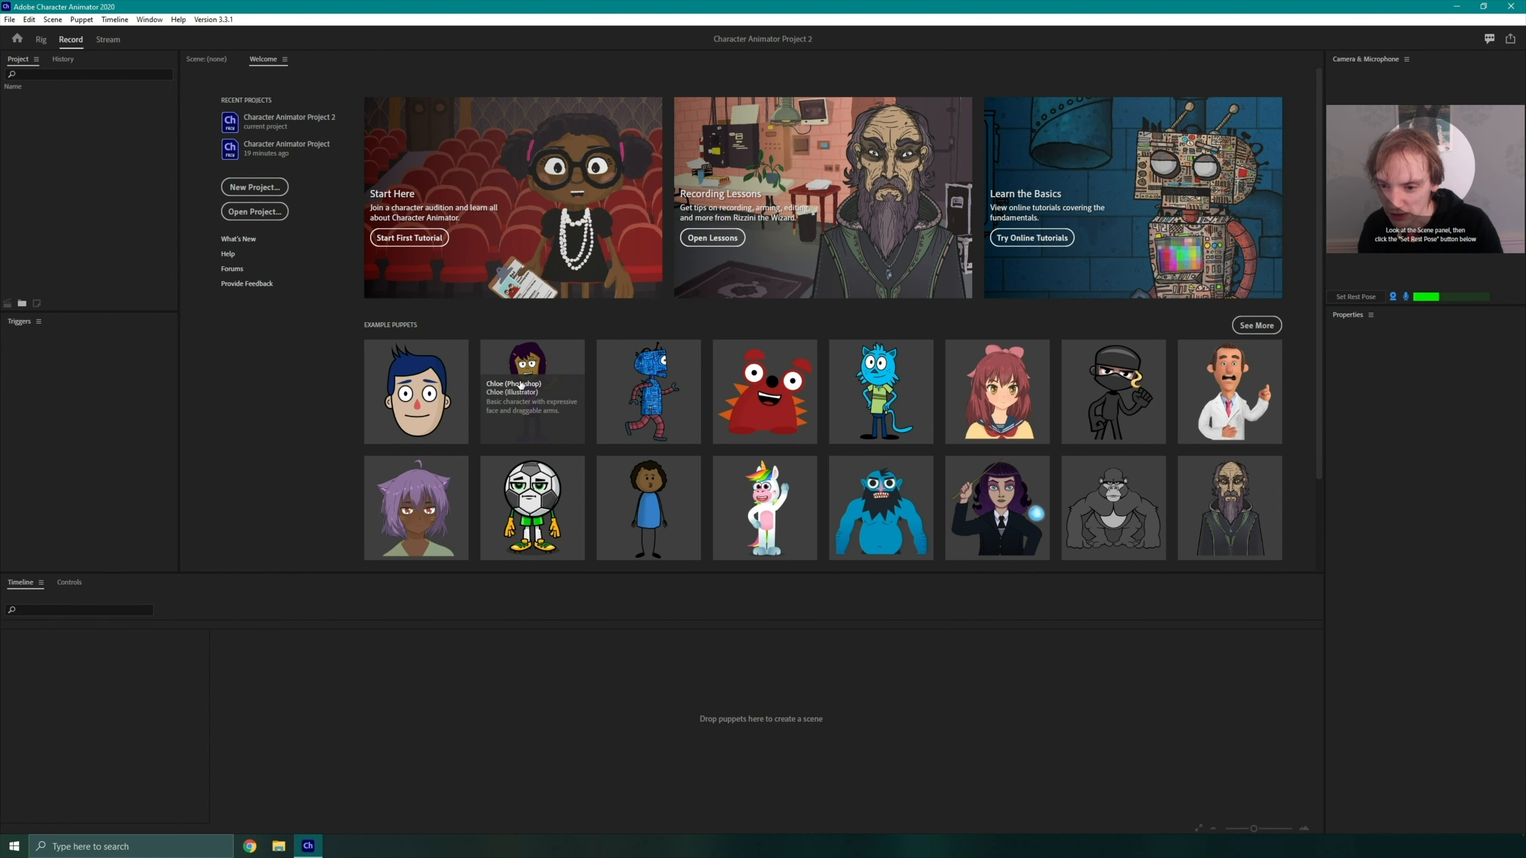
{"action": "scroll", "coordinate": [520, 385], "scroll_direction": "down", "scroll_amount": 2}
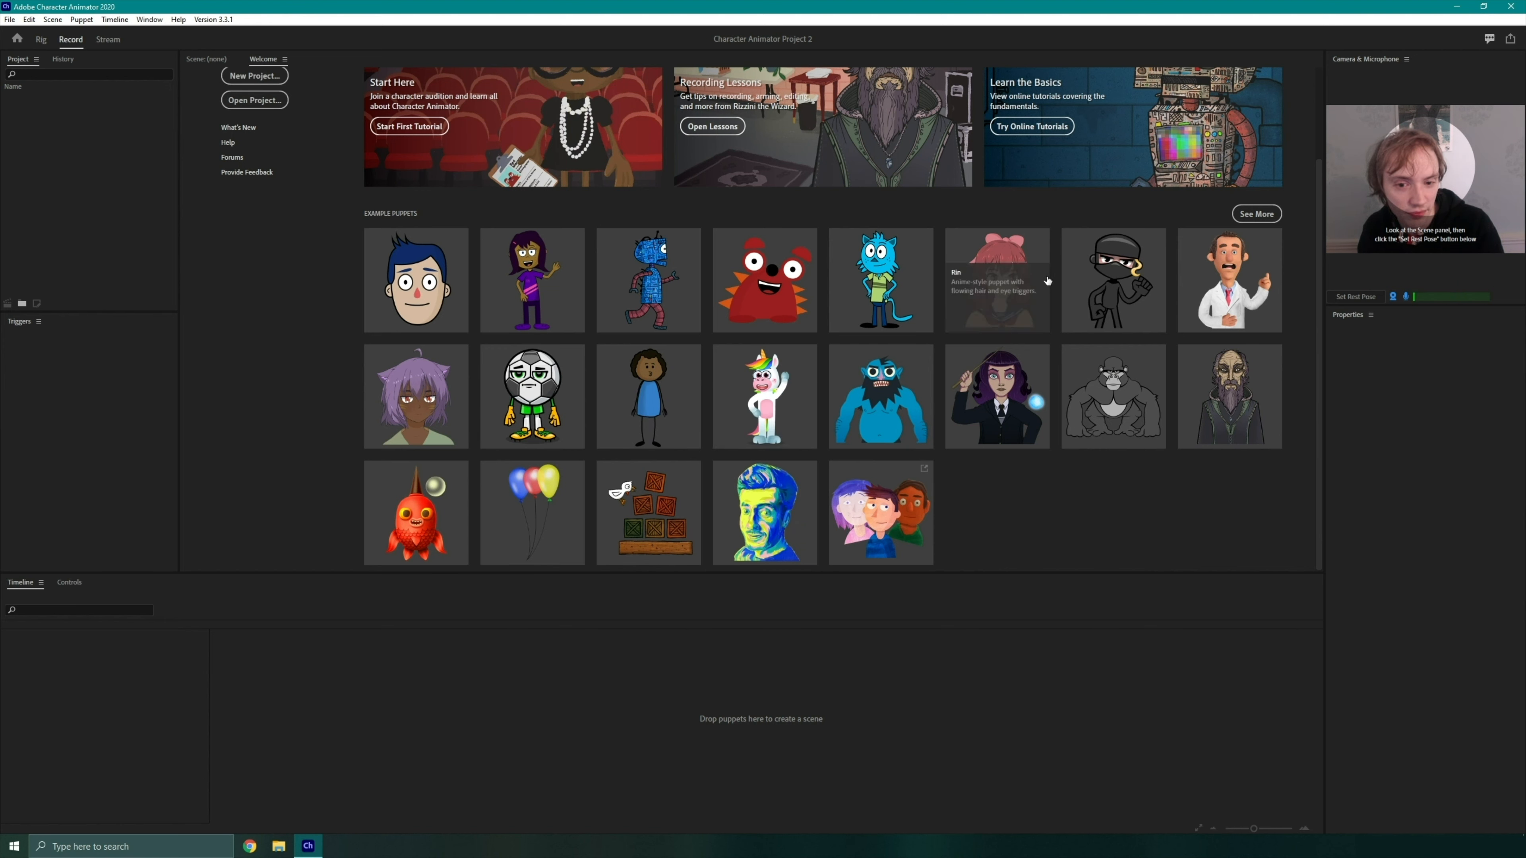
{"action": "left_click", "coordinate": [773, 406]}
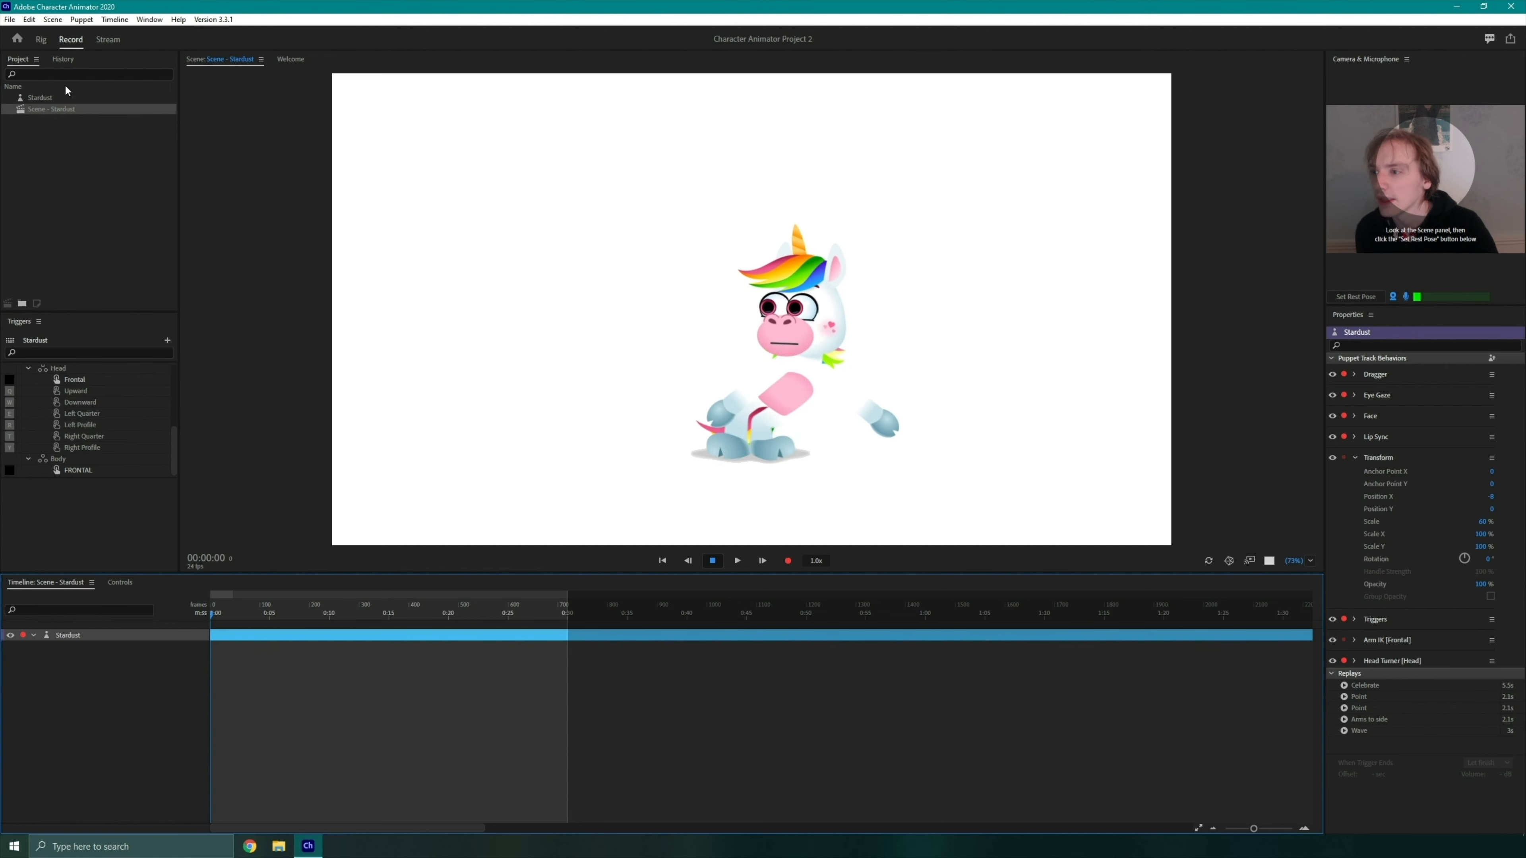
Select the Stardust puppet in the project and set the rest pose for the camera's face tracking
{"action": "left_click", "coordinate": [38, 95]}
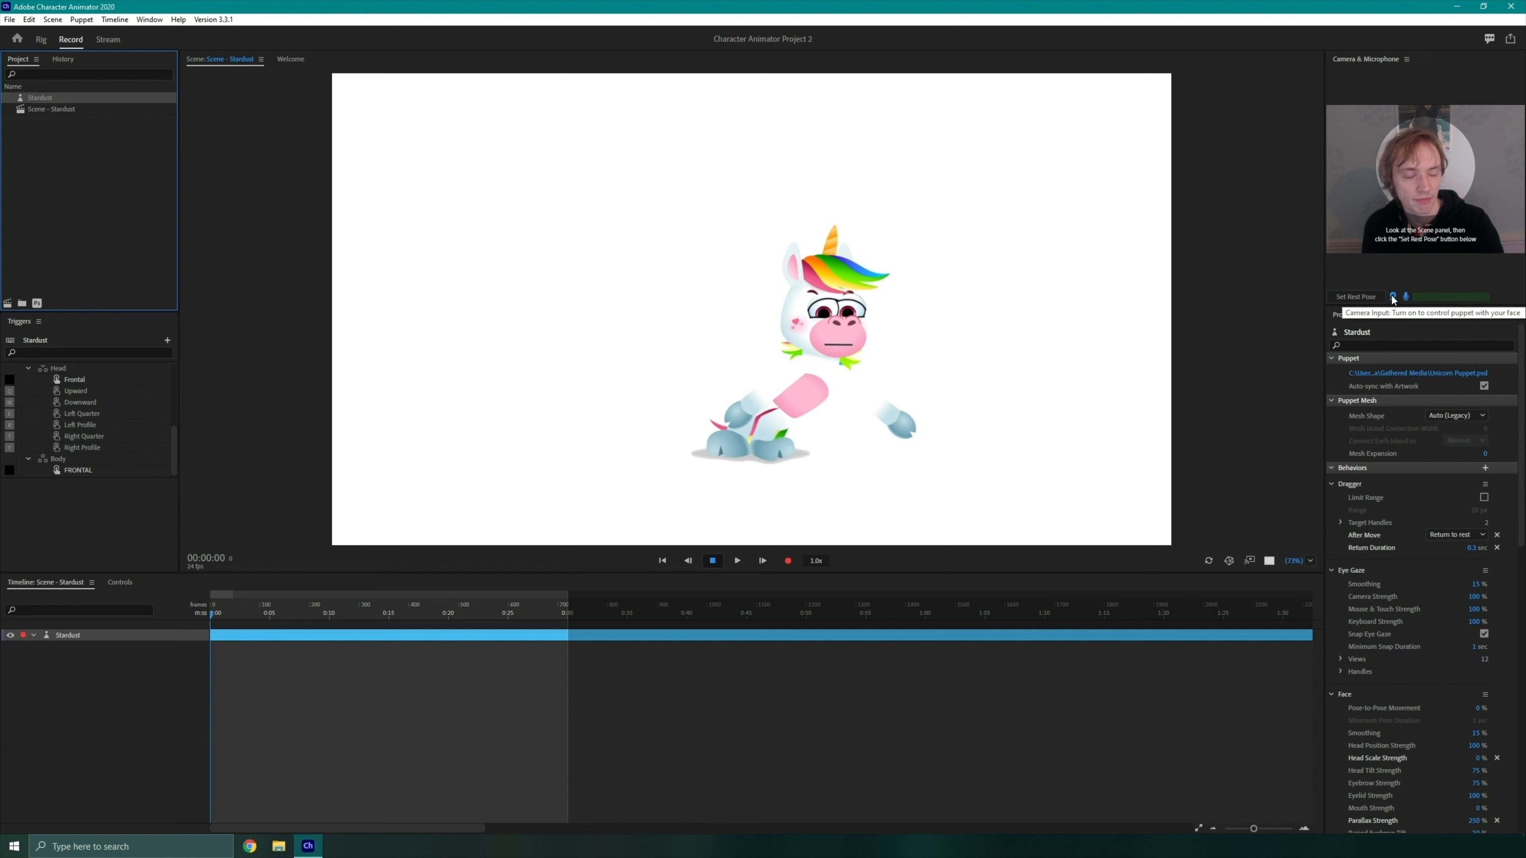
{"action": "left_click", "coordinate": [1348, 298]}
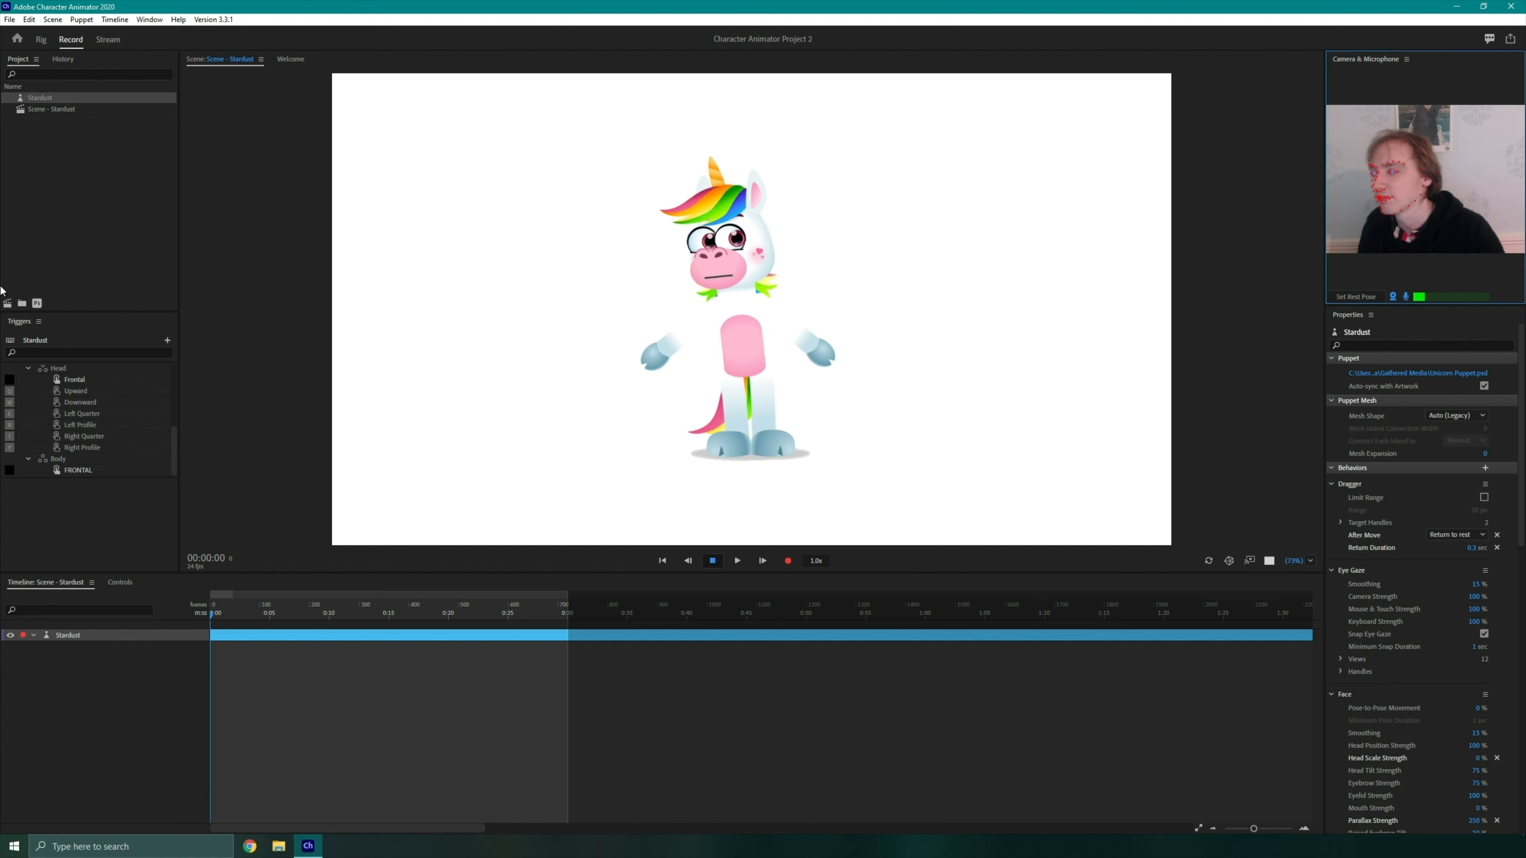
{"action": "left_click", "coordinate": [23, 325]}
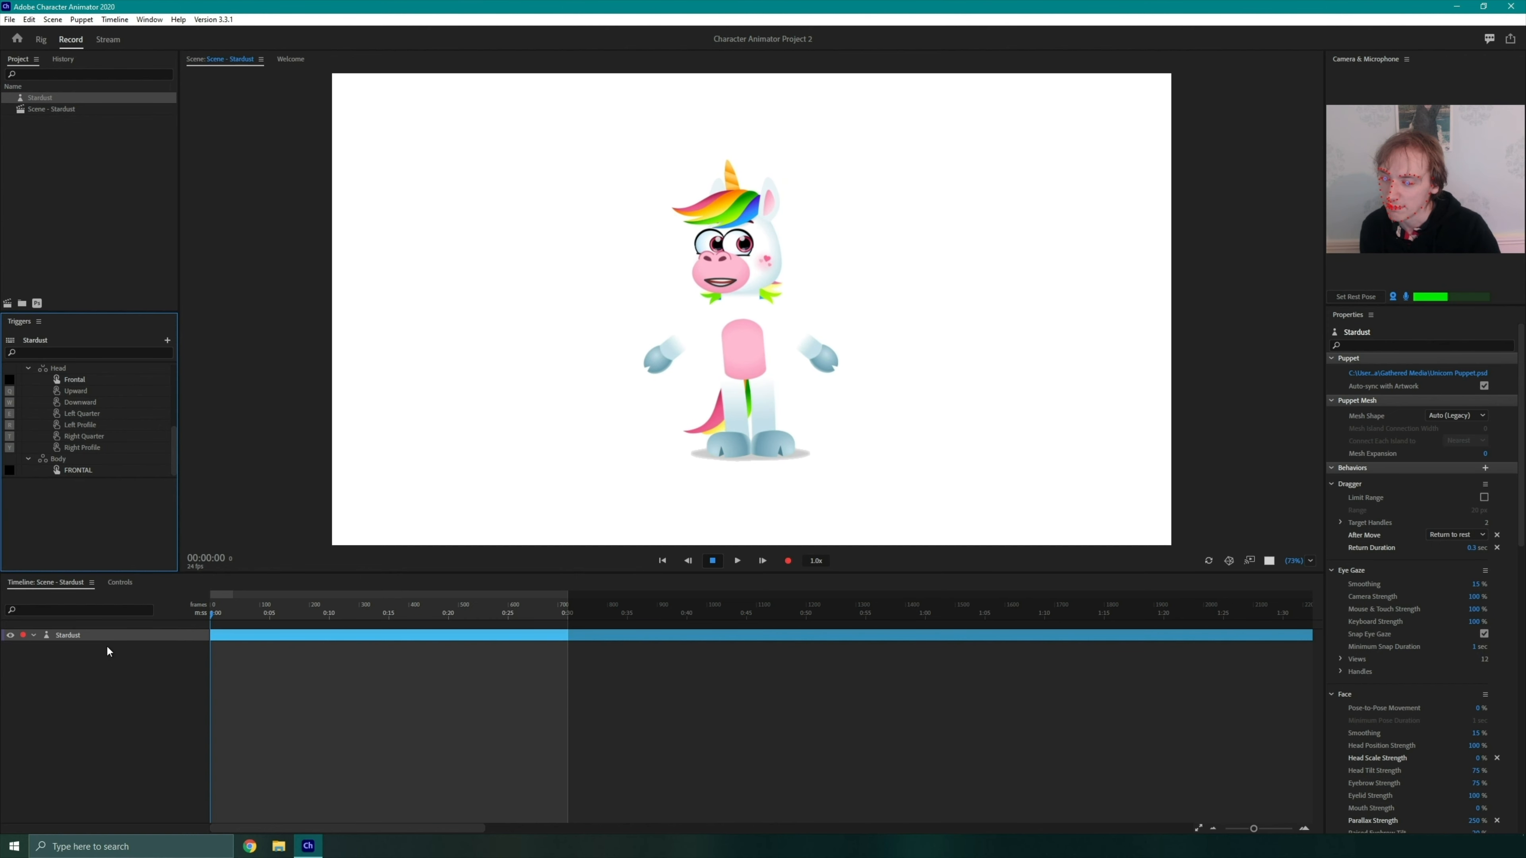
Deselect the puppet, move the playhead to 00:09:15, and try out the movement of the unicorn's hands in the scene
{"action": "left_click", "coordinate": [67, 660]}
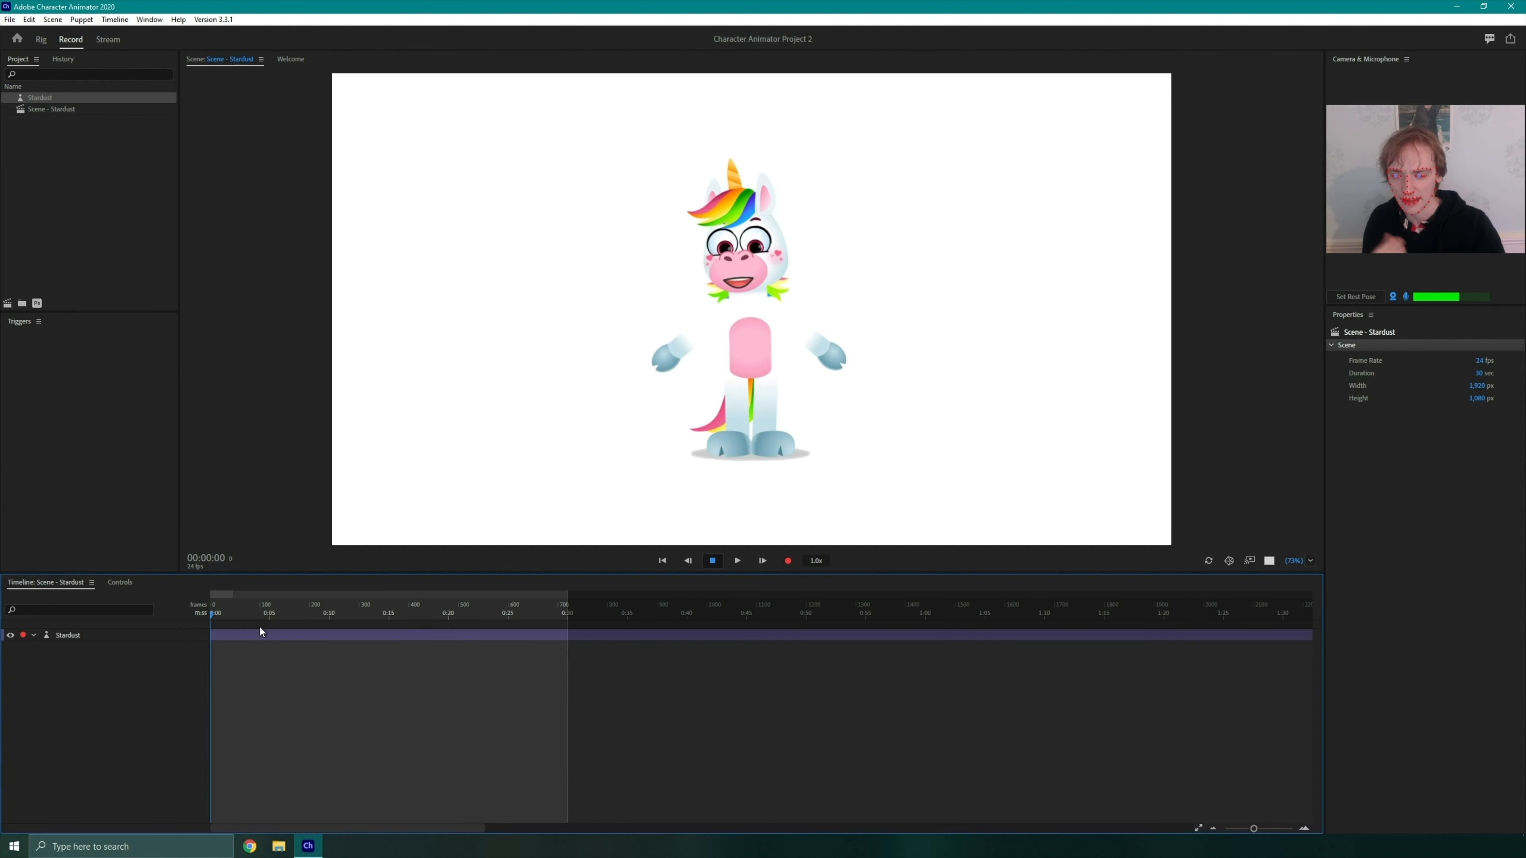
{"action": "left_click", "coordinate": [326, 612]}
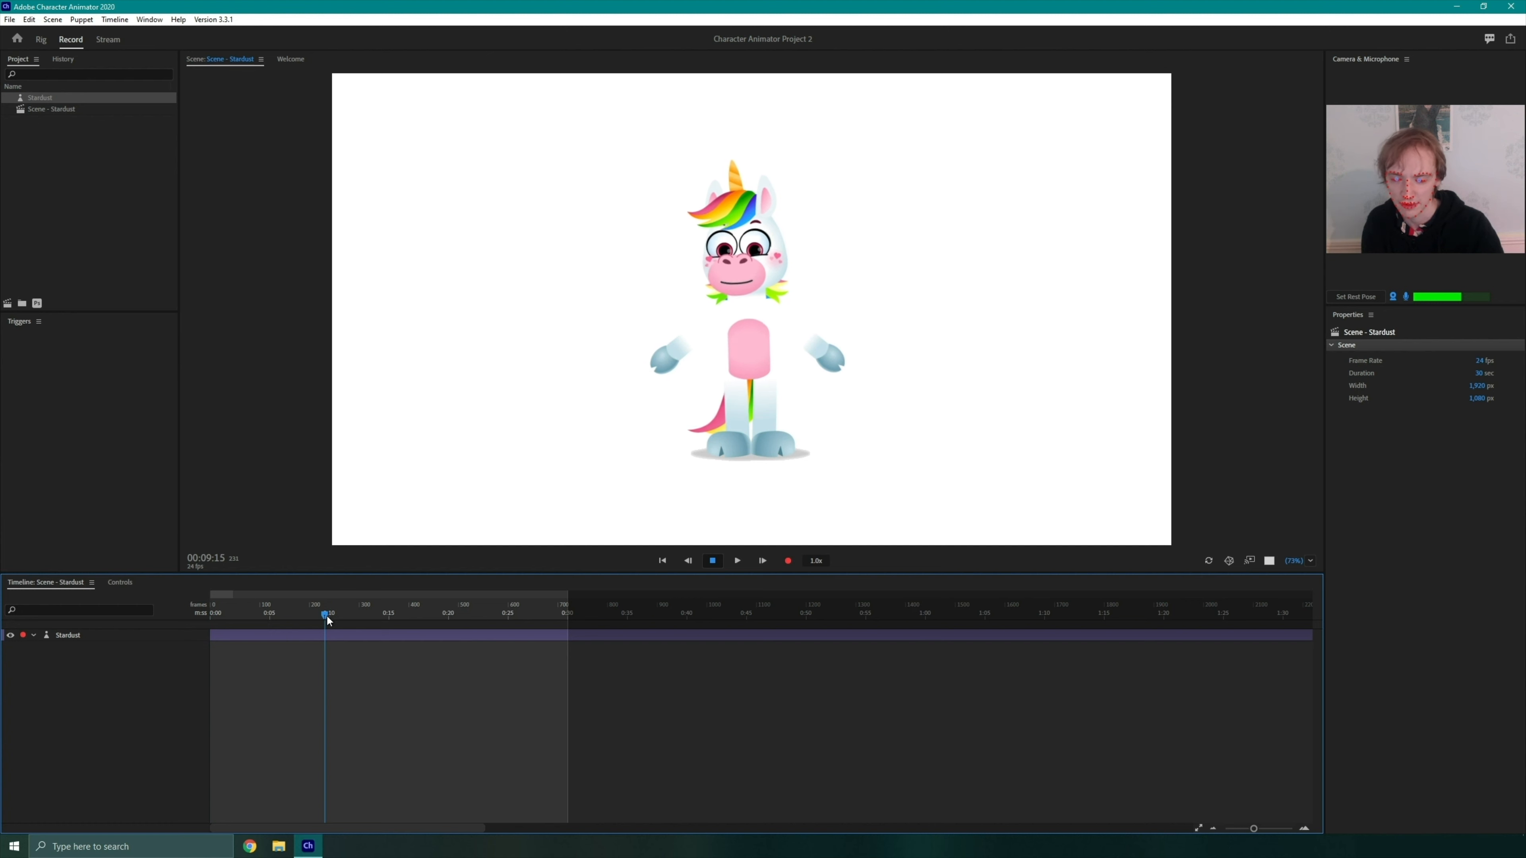
{"action": "left_click_drag", "start_coordinate": [829, 355], "coordinate": [847, 236]}
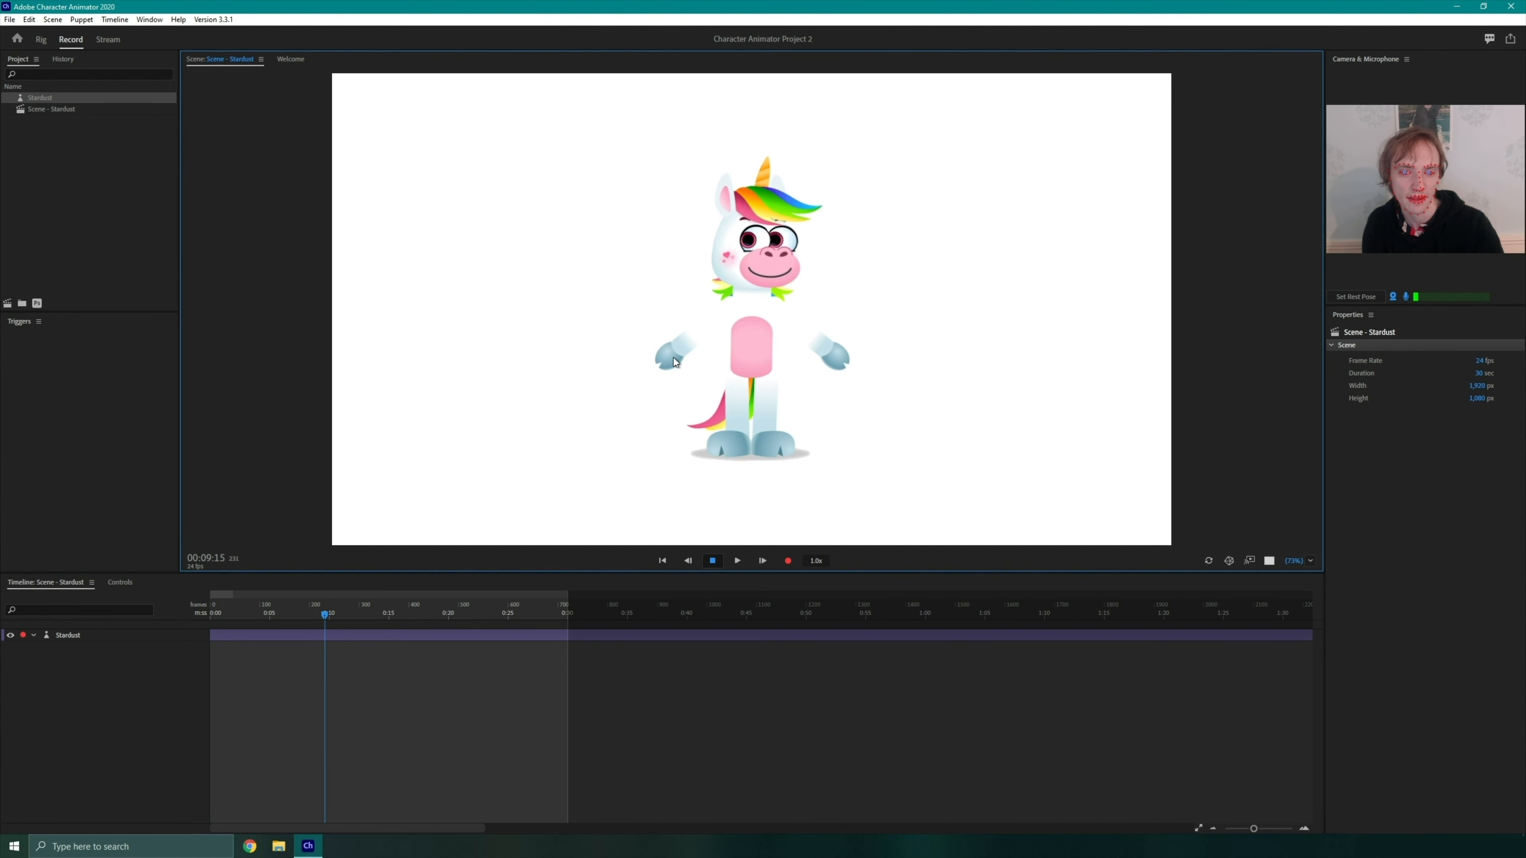
{"action": "left_click_drag", "start_coordinate": [637, 394], "coordinate": [877, 383]}
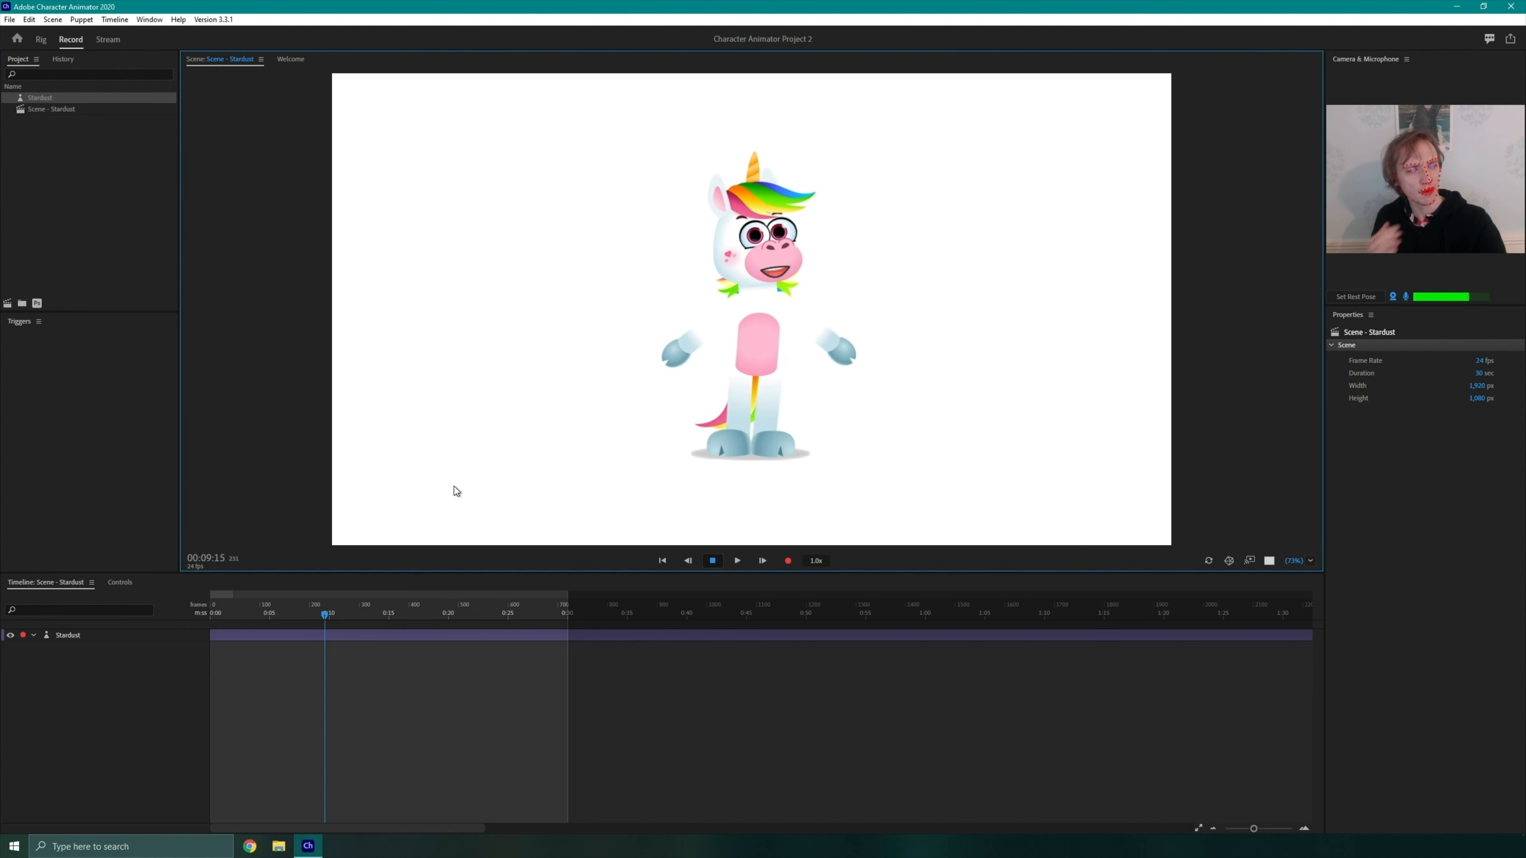
Record a performance take from 00:04:22 to 00:17:10 while moving both of the unicorn's hands
{"action": "left_click_drag", "start_coordinate": [325, 616], "coordinate": [269, 620]}
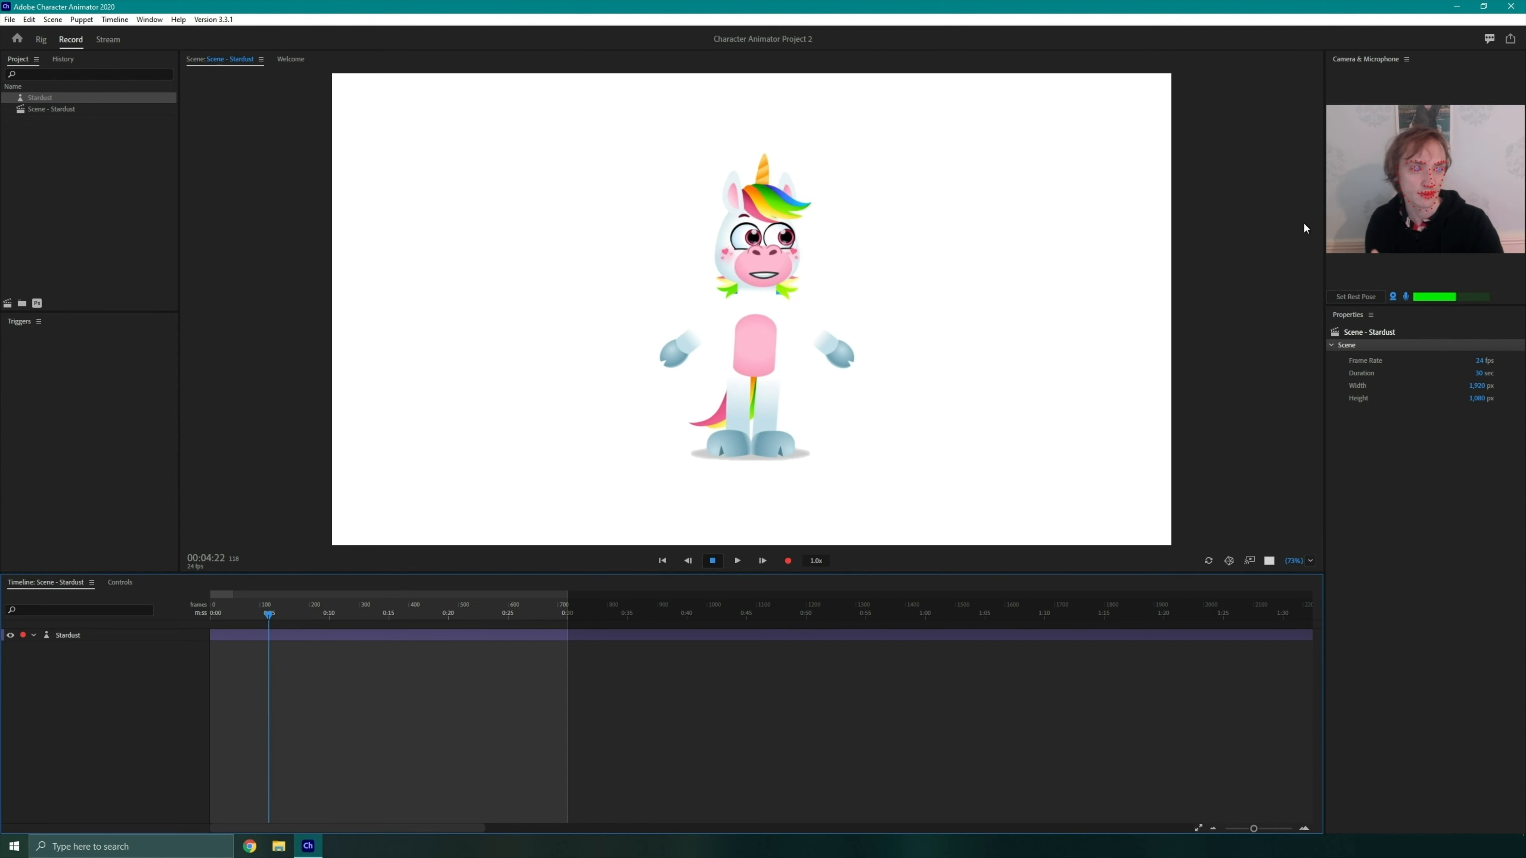
{"action": "left_click", "coordinate": [787, 563]}
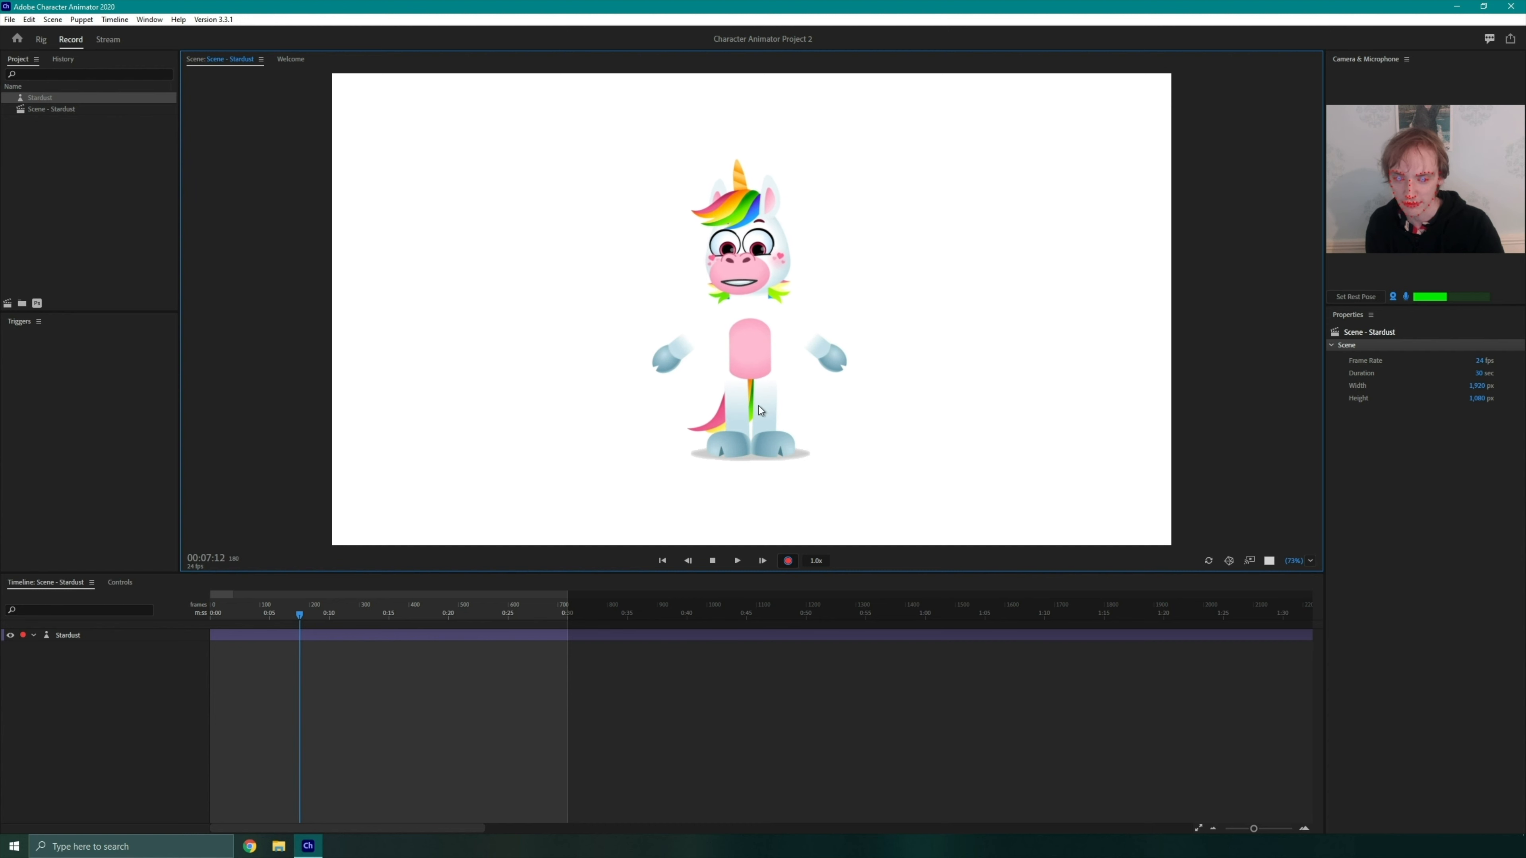
{"action": "left_click_drag", "start_coordinate": [673, 362], "coordinate": [673, 240]}
{"action": "left_click_drag", "start_coordinate": [634, 304], "coordinate": [661, 235]}
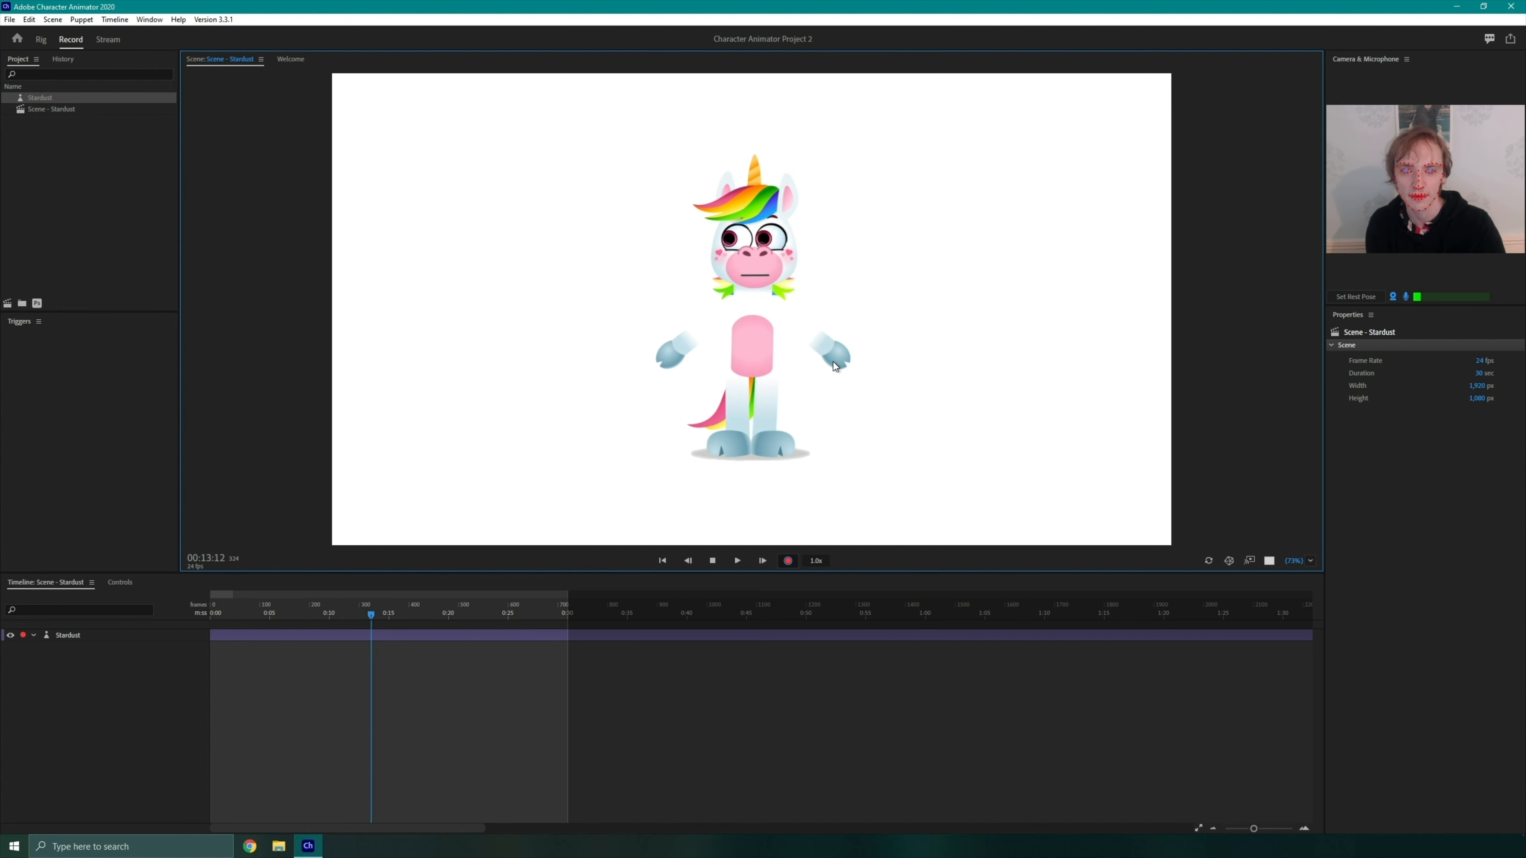
{"action": "left_click_drag", "start_coordinate": [843, 359], "coordinate": [681, 309]}
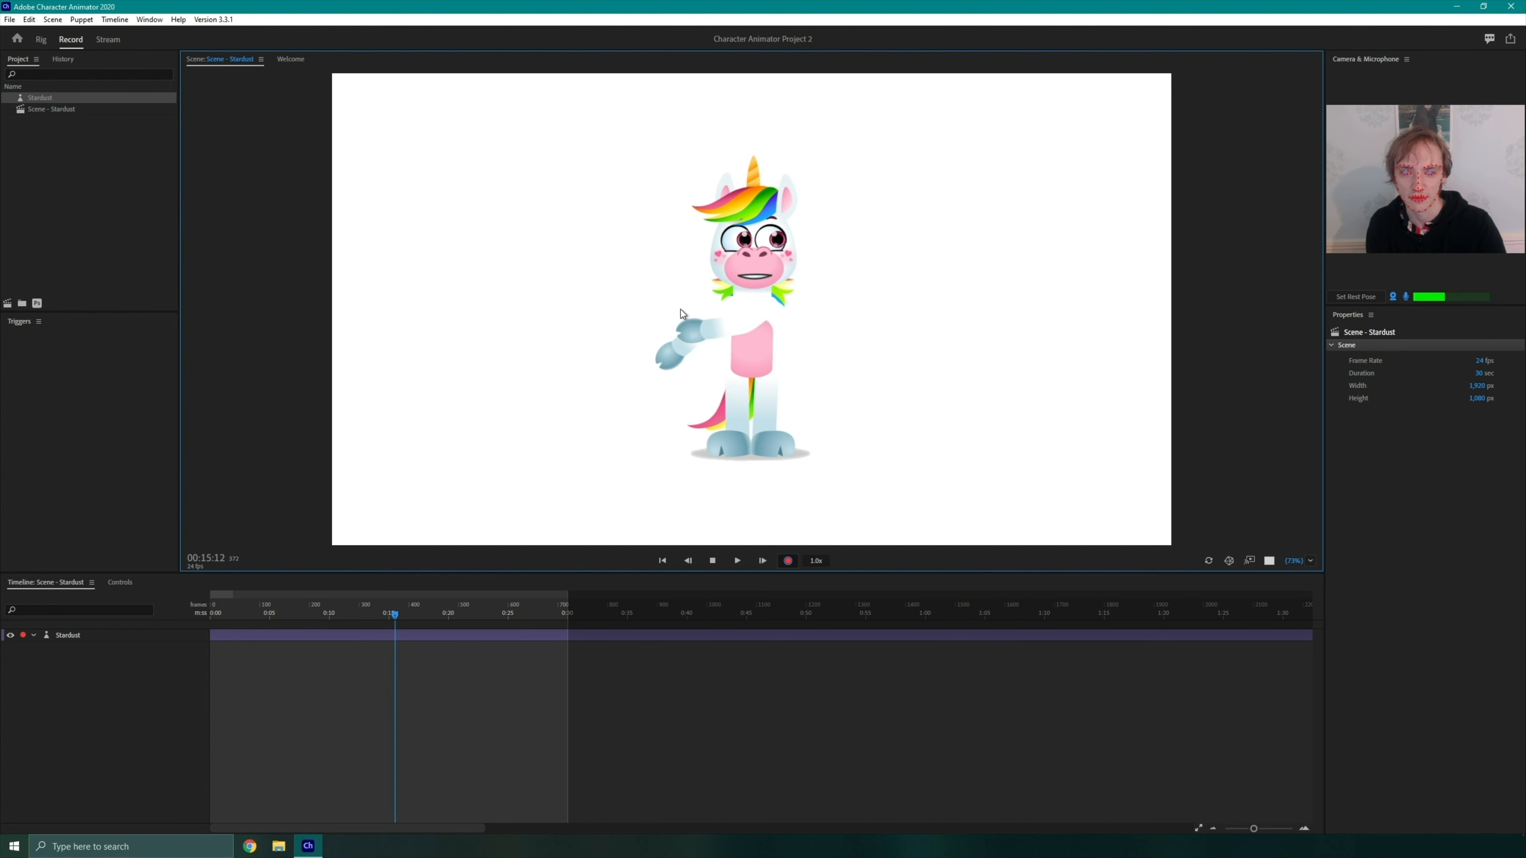
{"action": "left_click", "coordinate": [713, 561]}
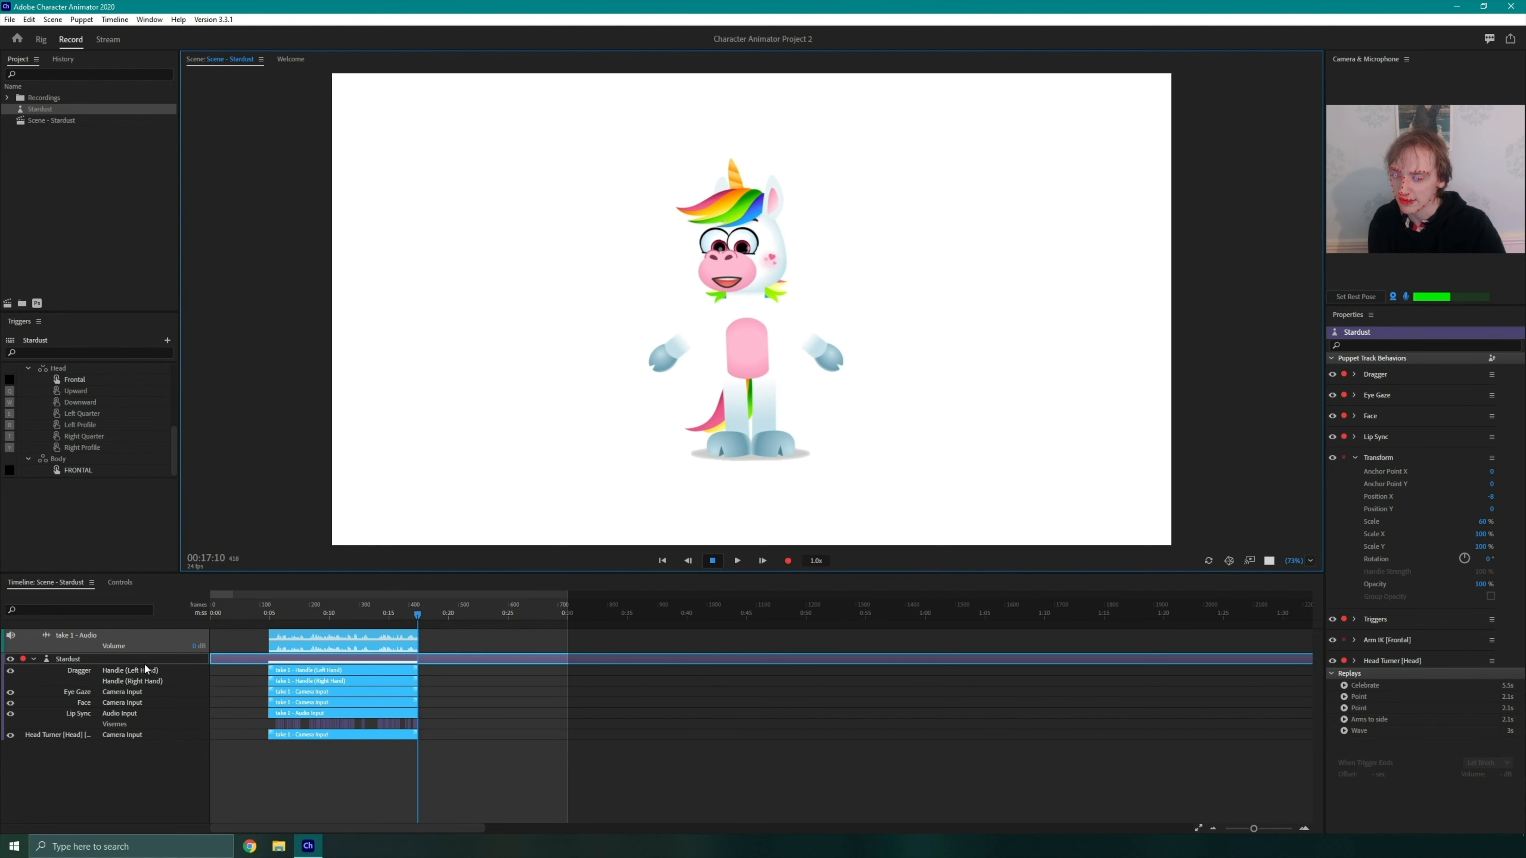
Scrub through the recorded take to 00:11:03, inspect its Lip Sync audio clip, and try moving the unicorn's hand again
{"action": "left_click", "coordinate": [268, 615]}
{"action": "left_click_drag", "start_coordinate": [270, 620], "coordinate": [346, 638]}
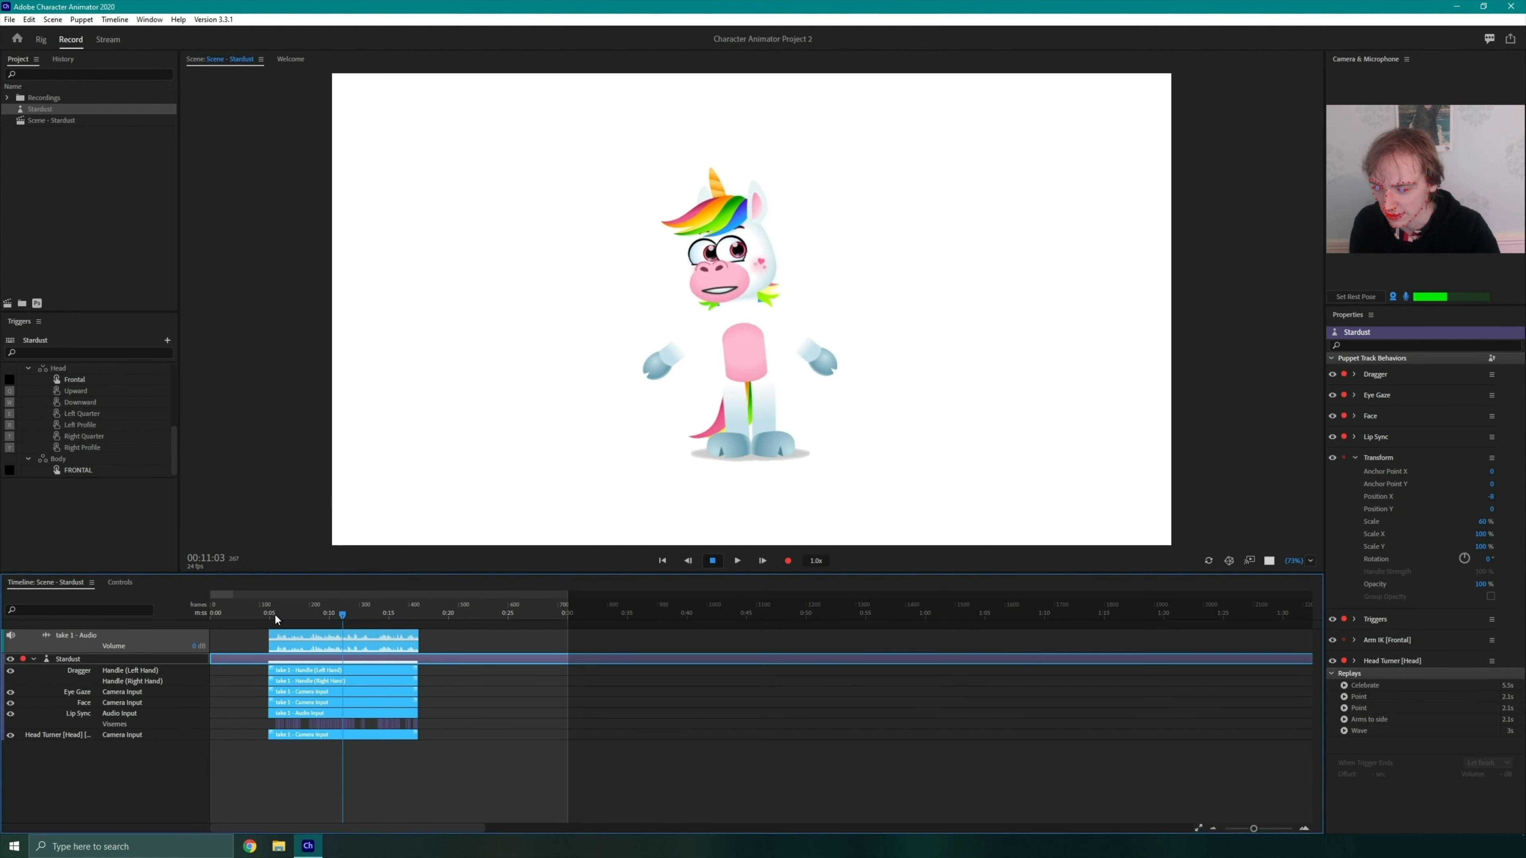
{"action": "left_click", "coordinate": [300, 712]}
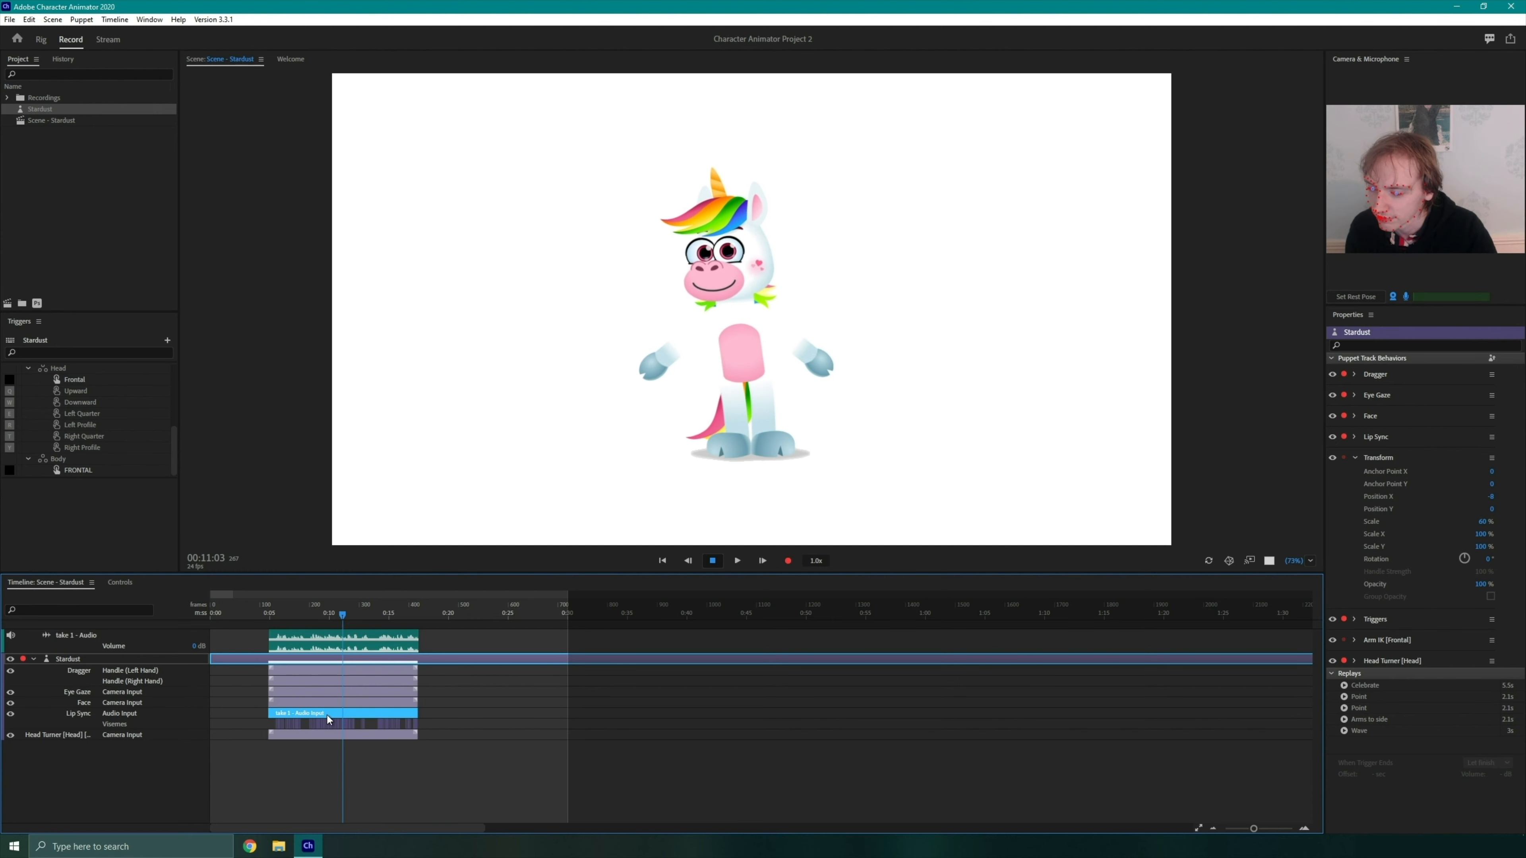
{"action": "left_click", "coordinate": [235, 758]}
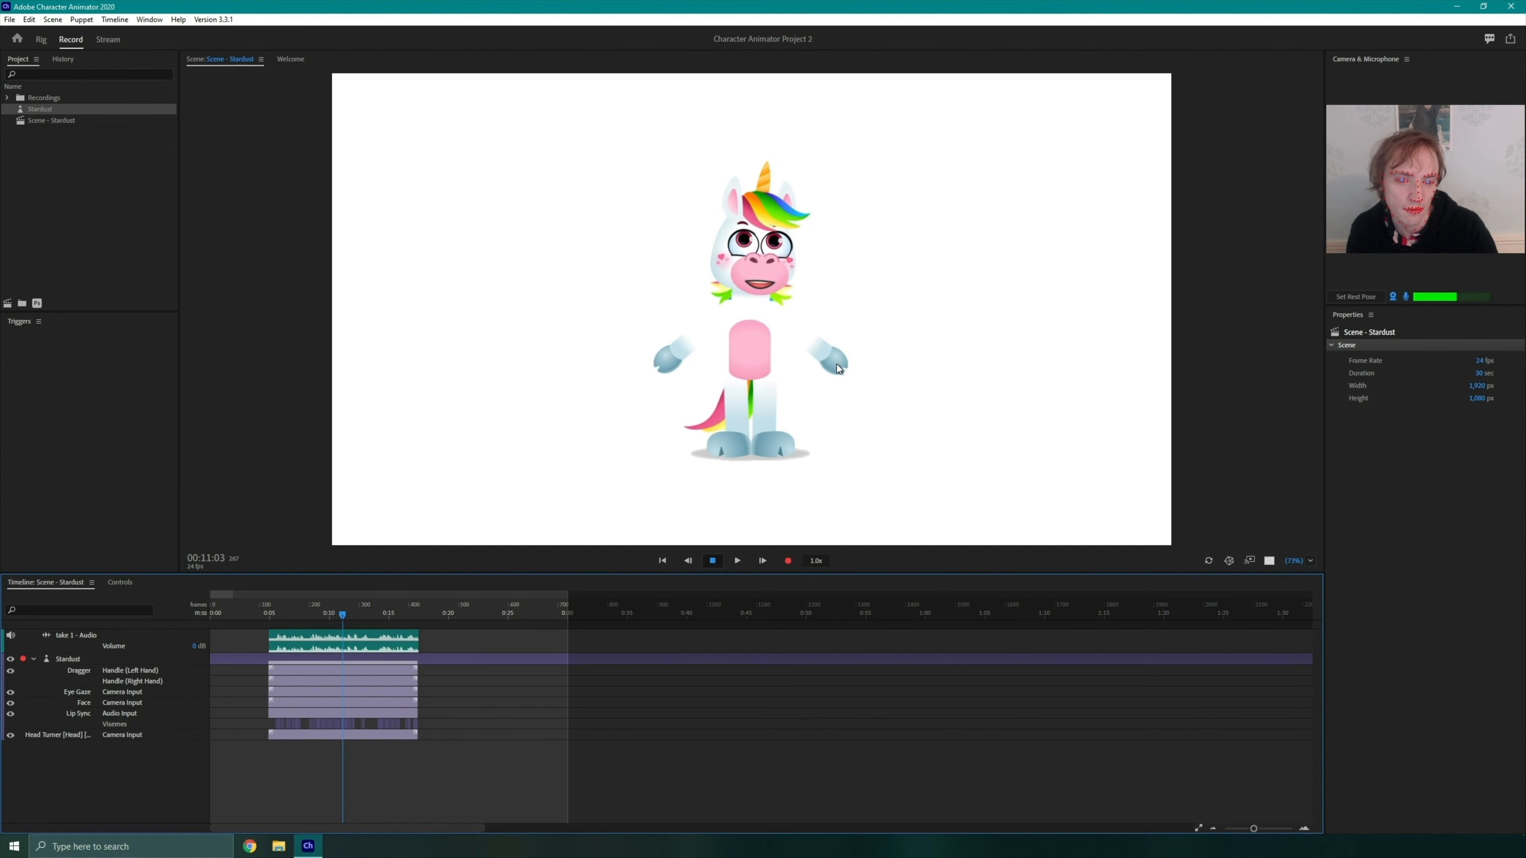
{"action": "left_click_drag", "start_coordinate": [858, 377], "coordinate": [864, 339]}
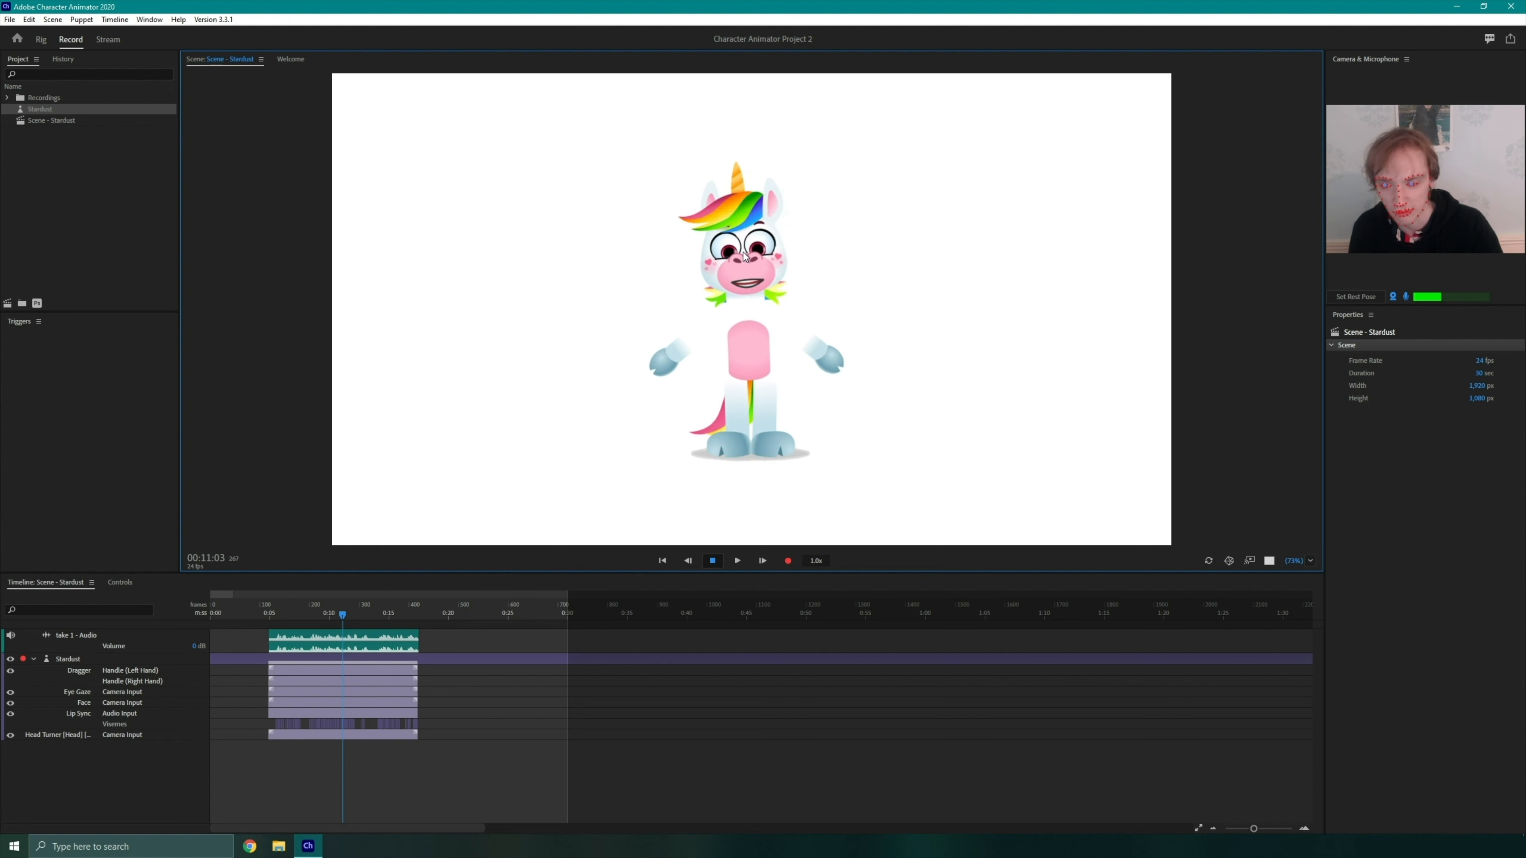
Check the puppet controls with Stardust selected in the project and return to the scene's timeline
{"action": "left_click", "coordinate": [120, 583]}
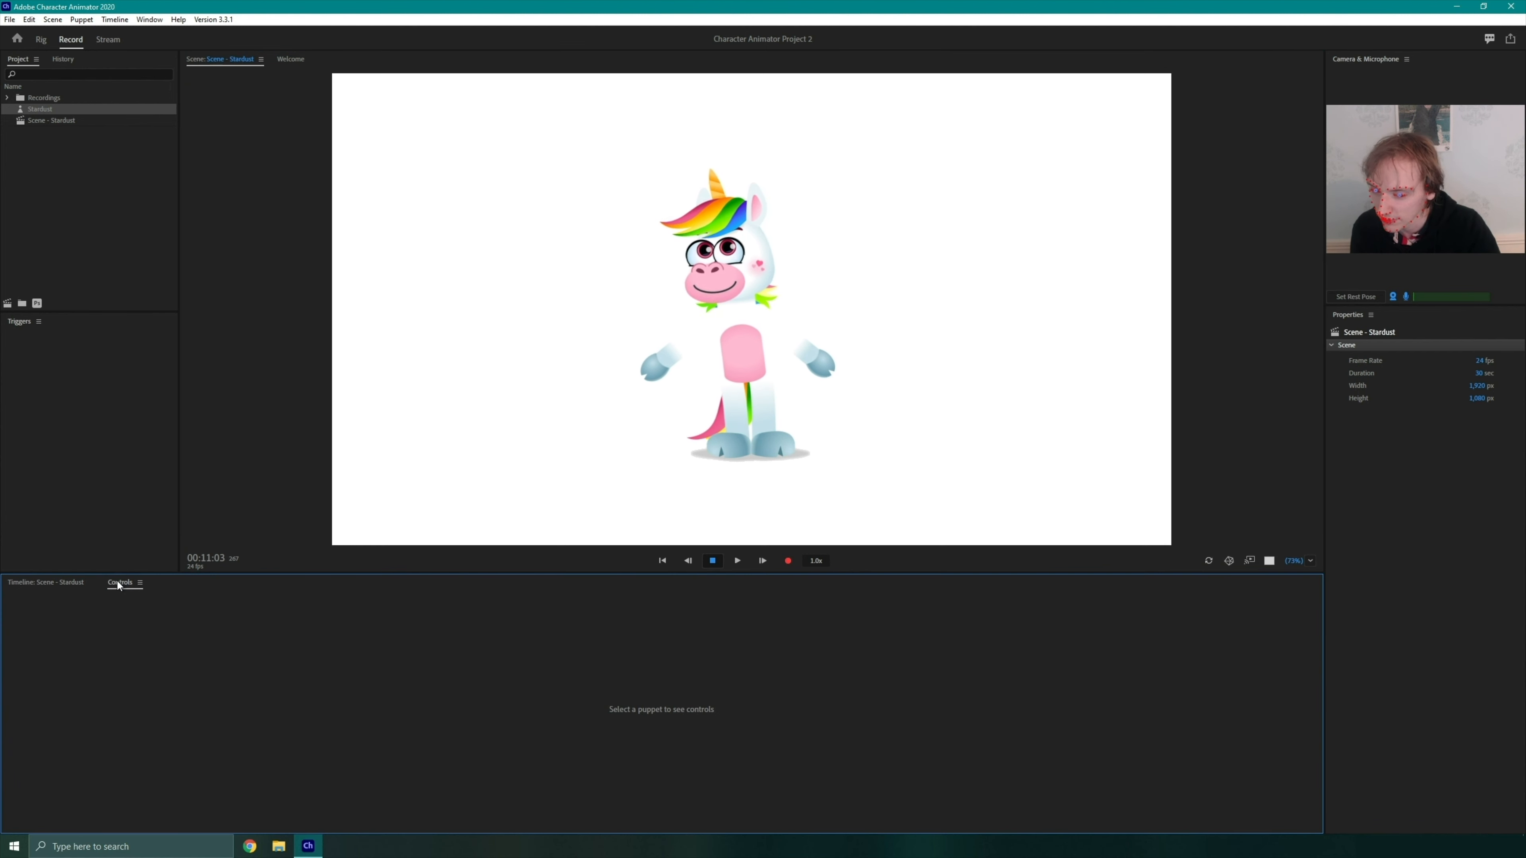
{"action": "left_click", "coordinate": [731, 319]}
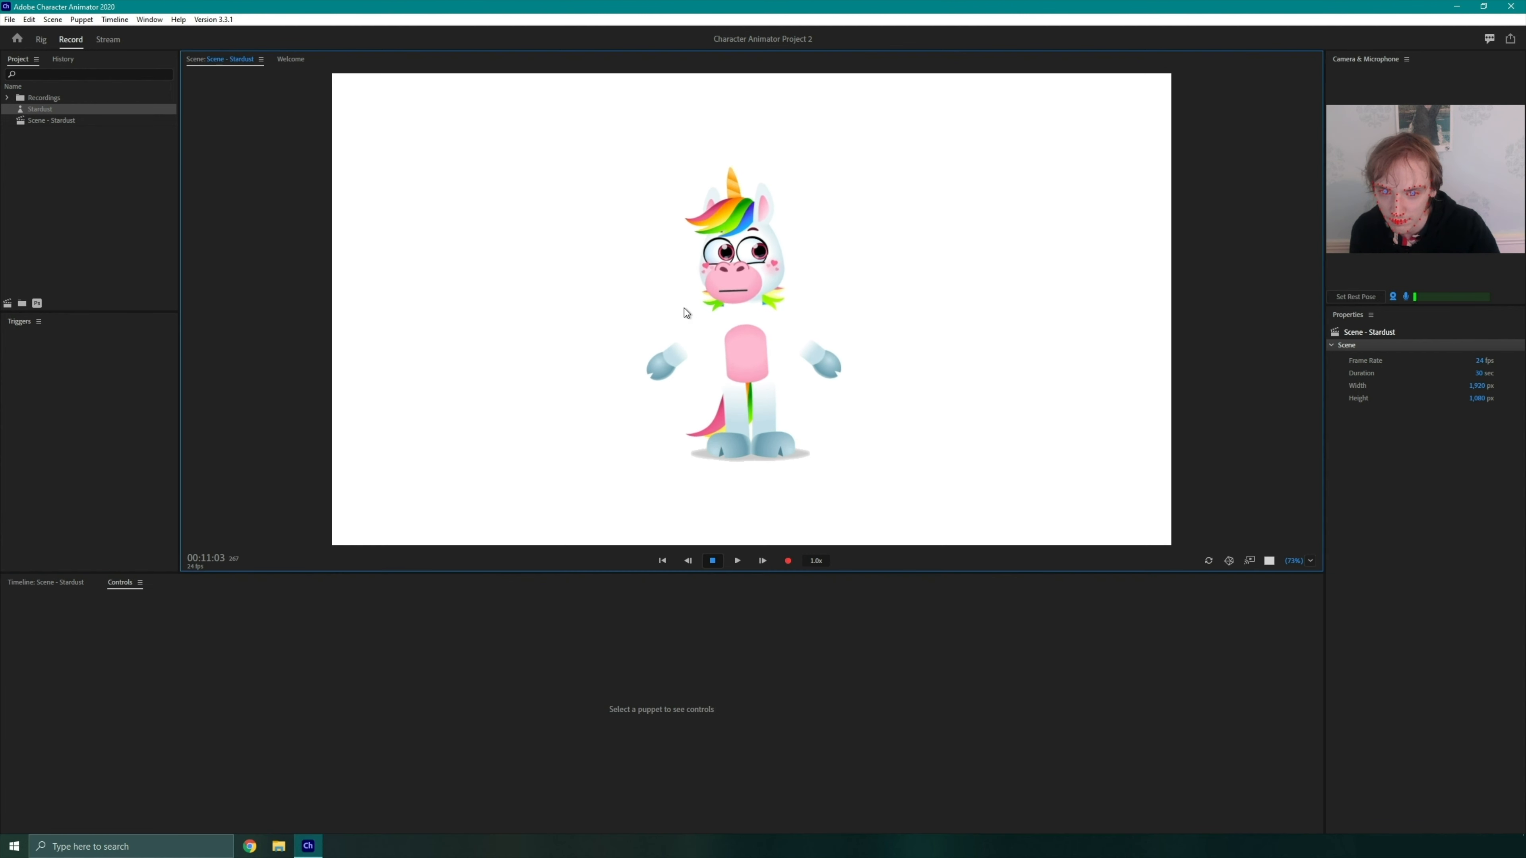
{"action": "left_click", "coordinate": [33, 111]}
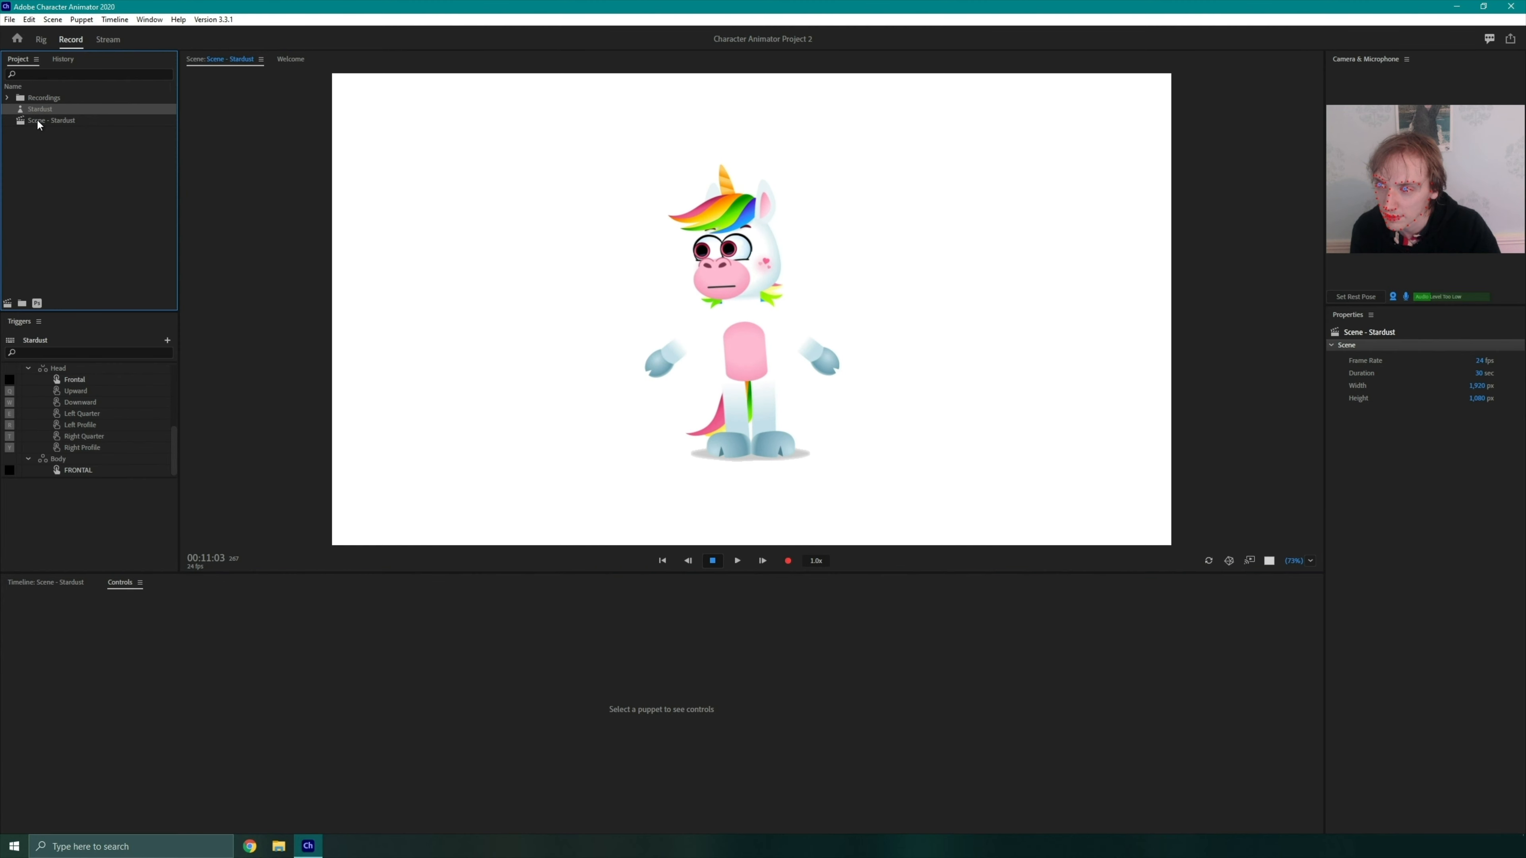
{"action": "left_click", "coordinate": [83, 584]}
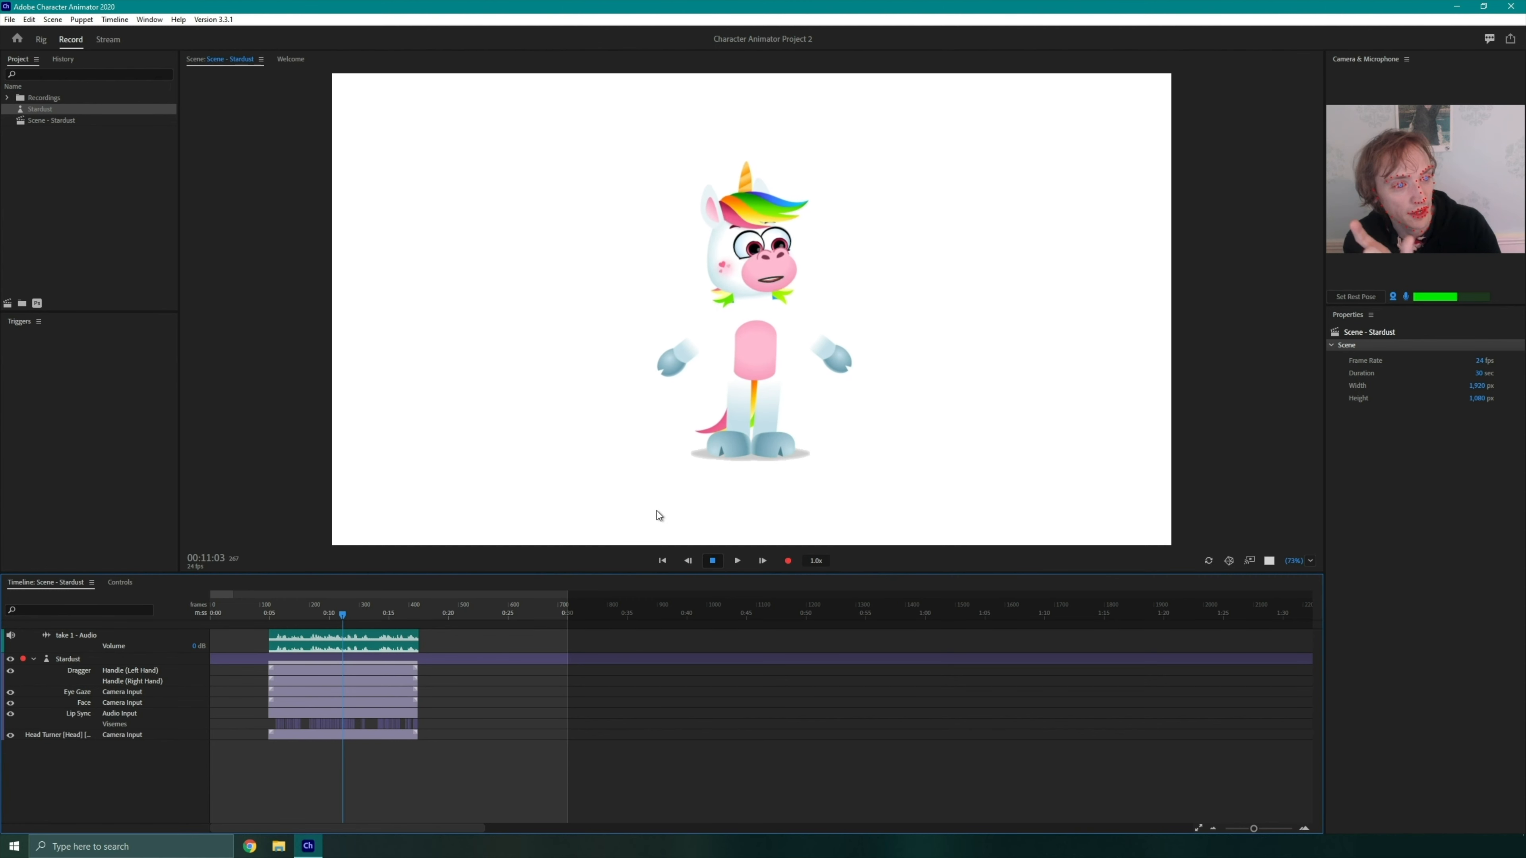
Return the playhead to the start of the scene and view the playback and recording speed options
{"action": "left_click", "coordinate": [662, 560]}
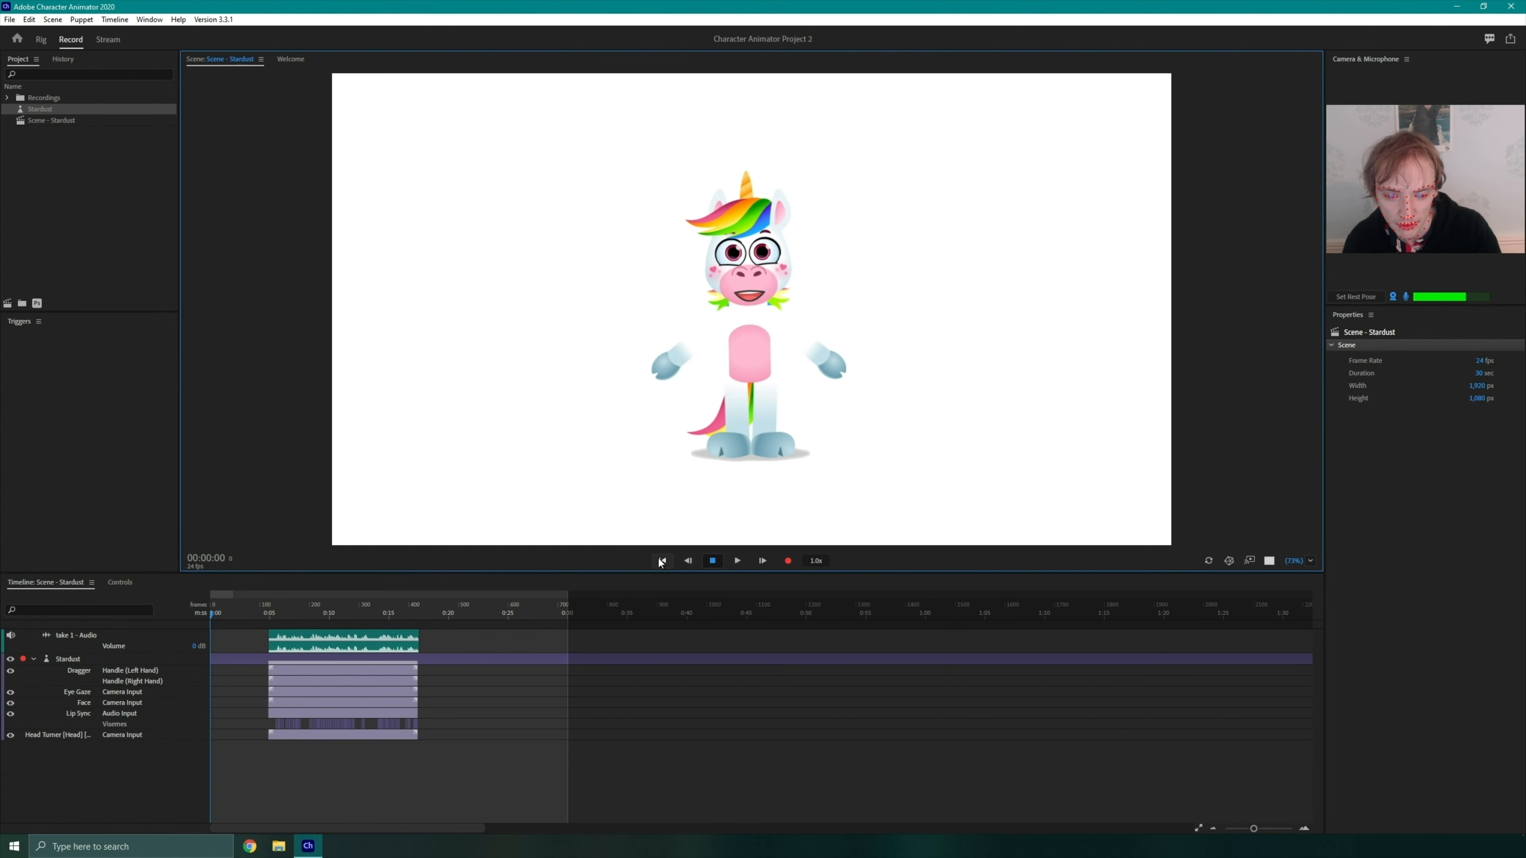
{"action": "left_click", "coordinate": [814, 561]}
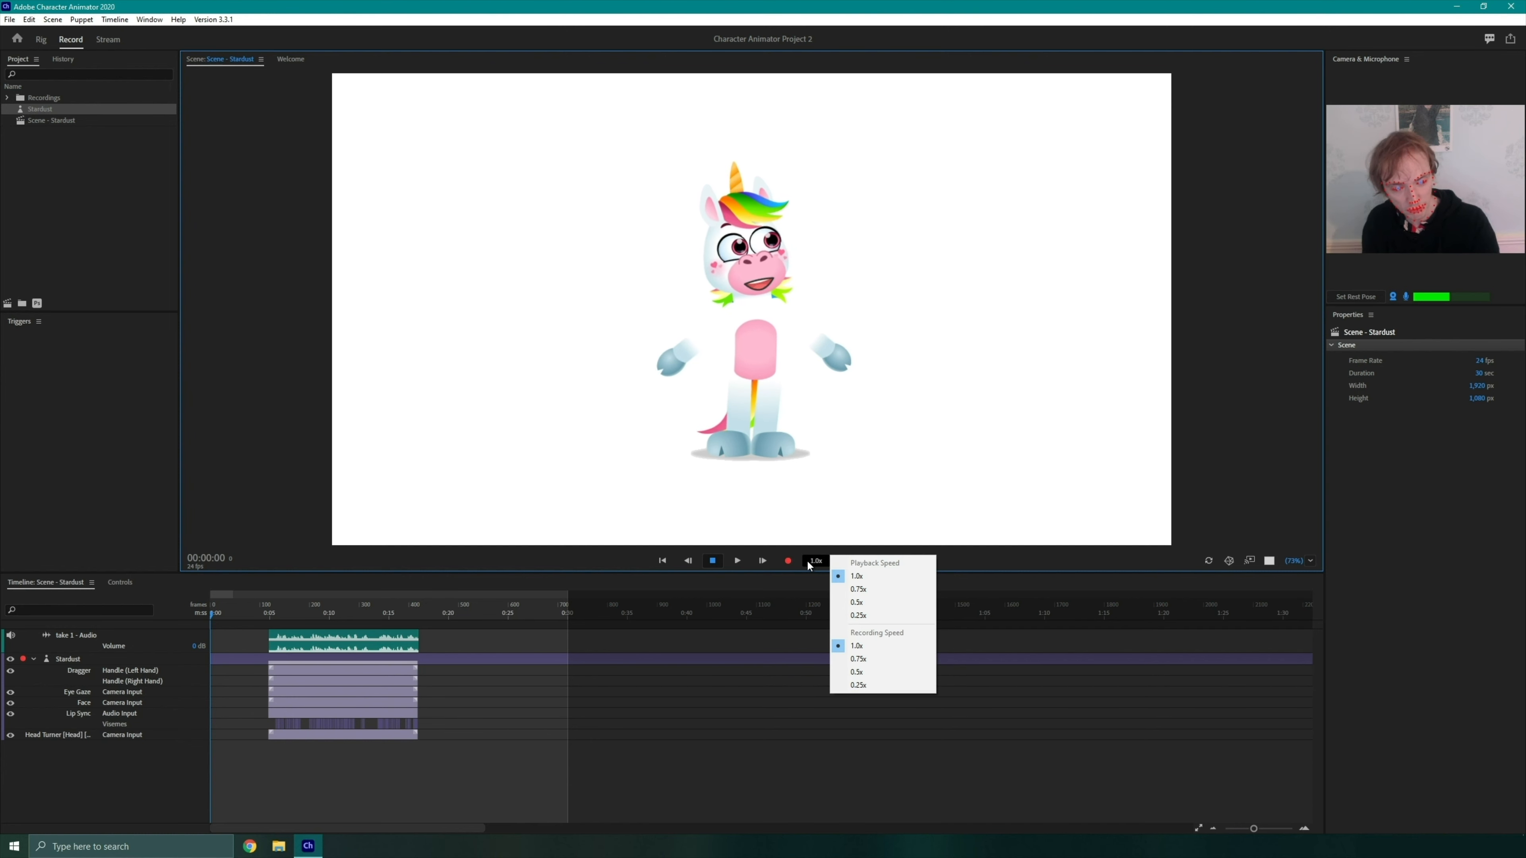
{"action": "left_click", "coordinate": [1203, 564]}
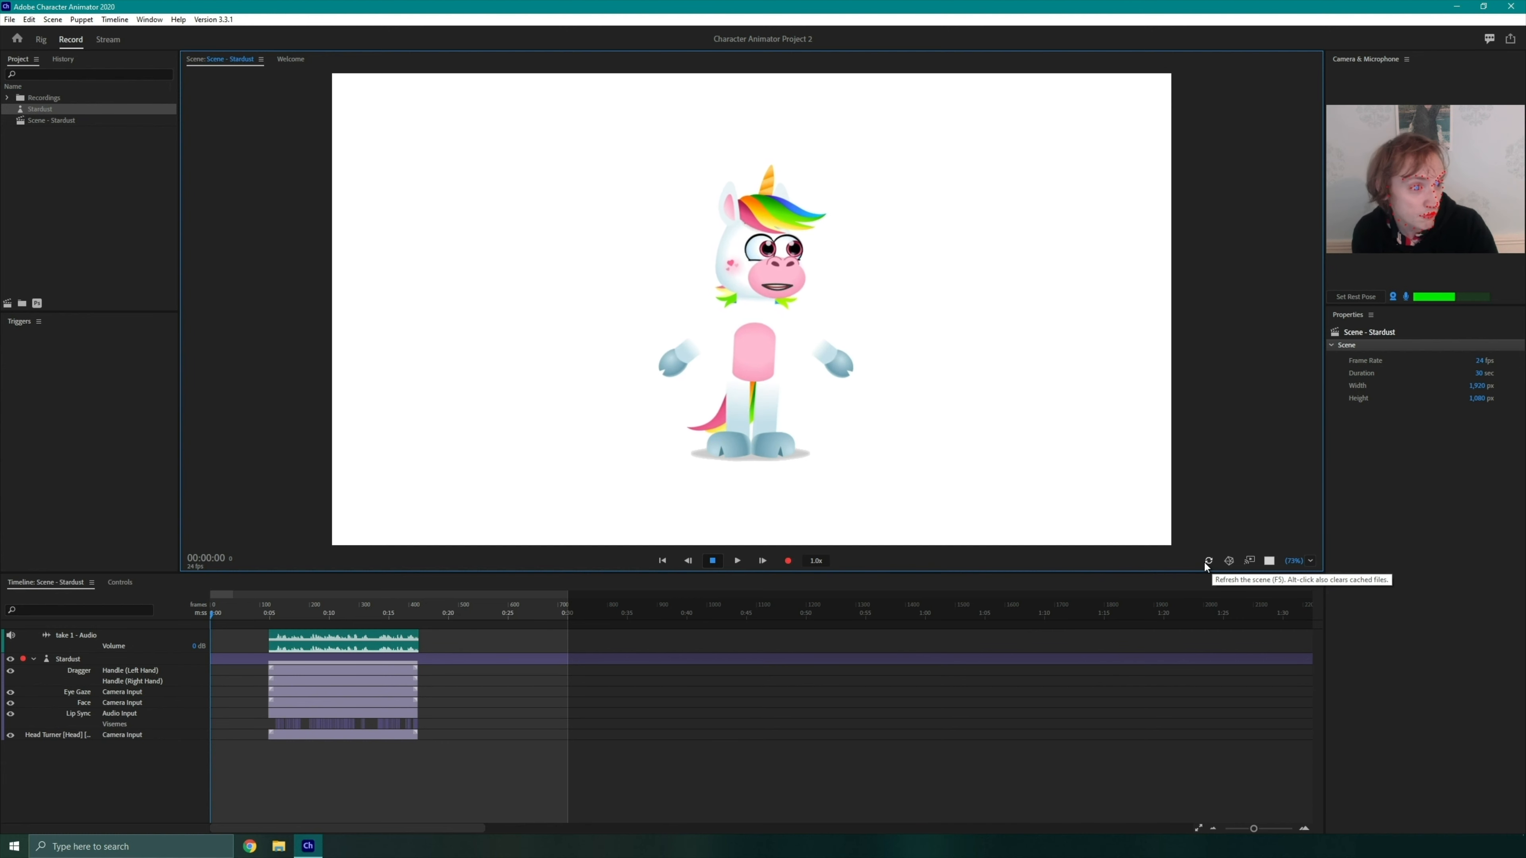
Refresh the scene and examine the unicorn's mesh overlay while pulling on its arm, hiding the overlay when done
{"action": "left_click", "coordinate": [1207, 564]}
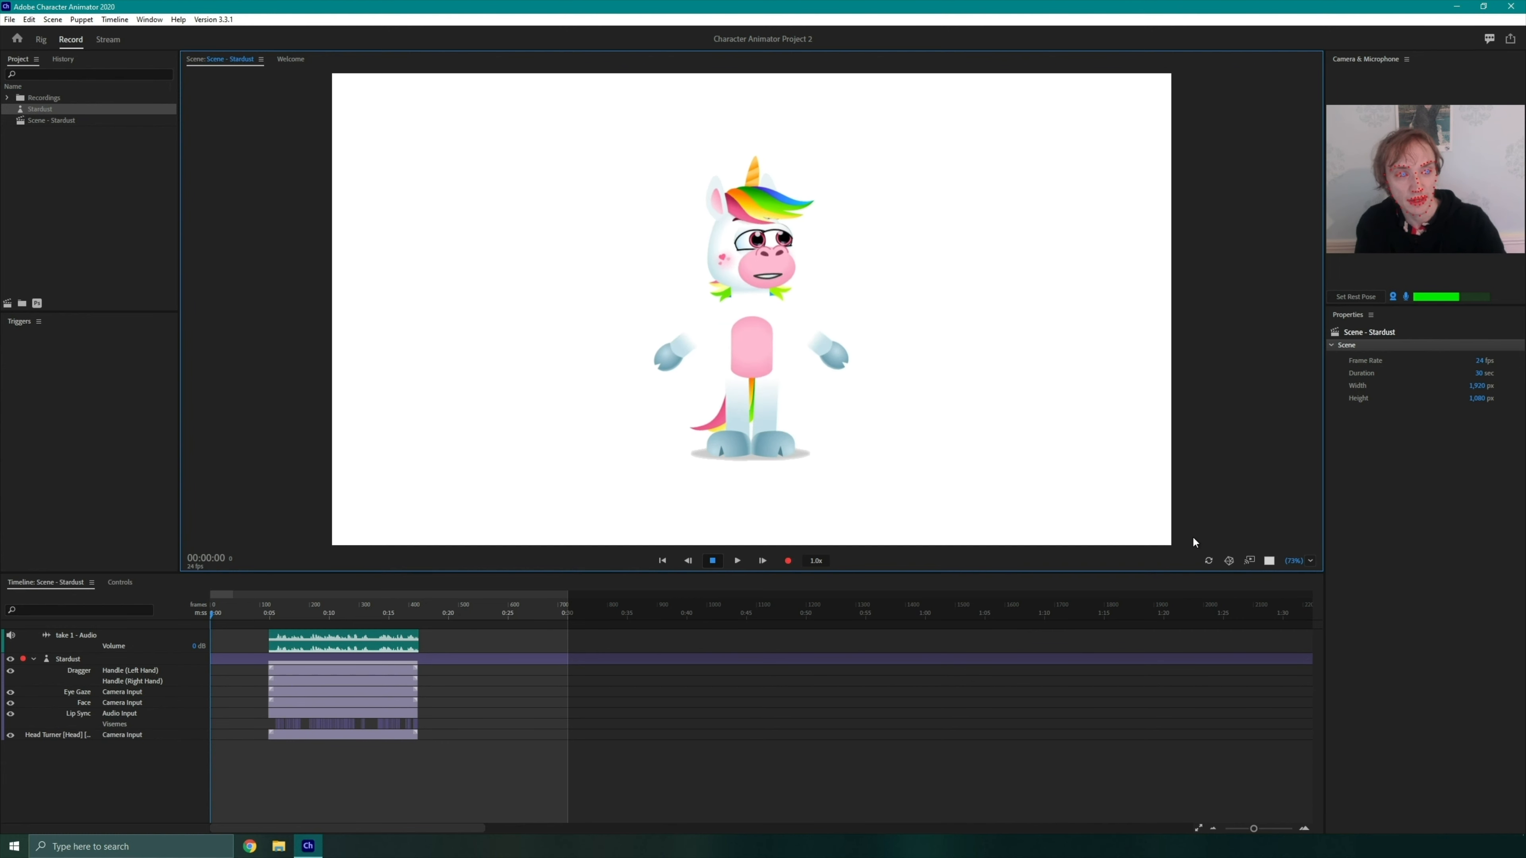
{"action": "left_click", "coordinate": [1229, 560]}
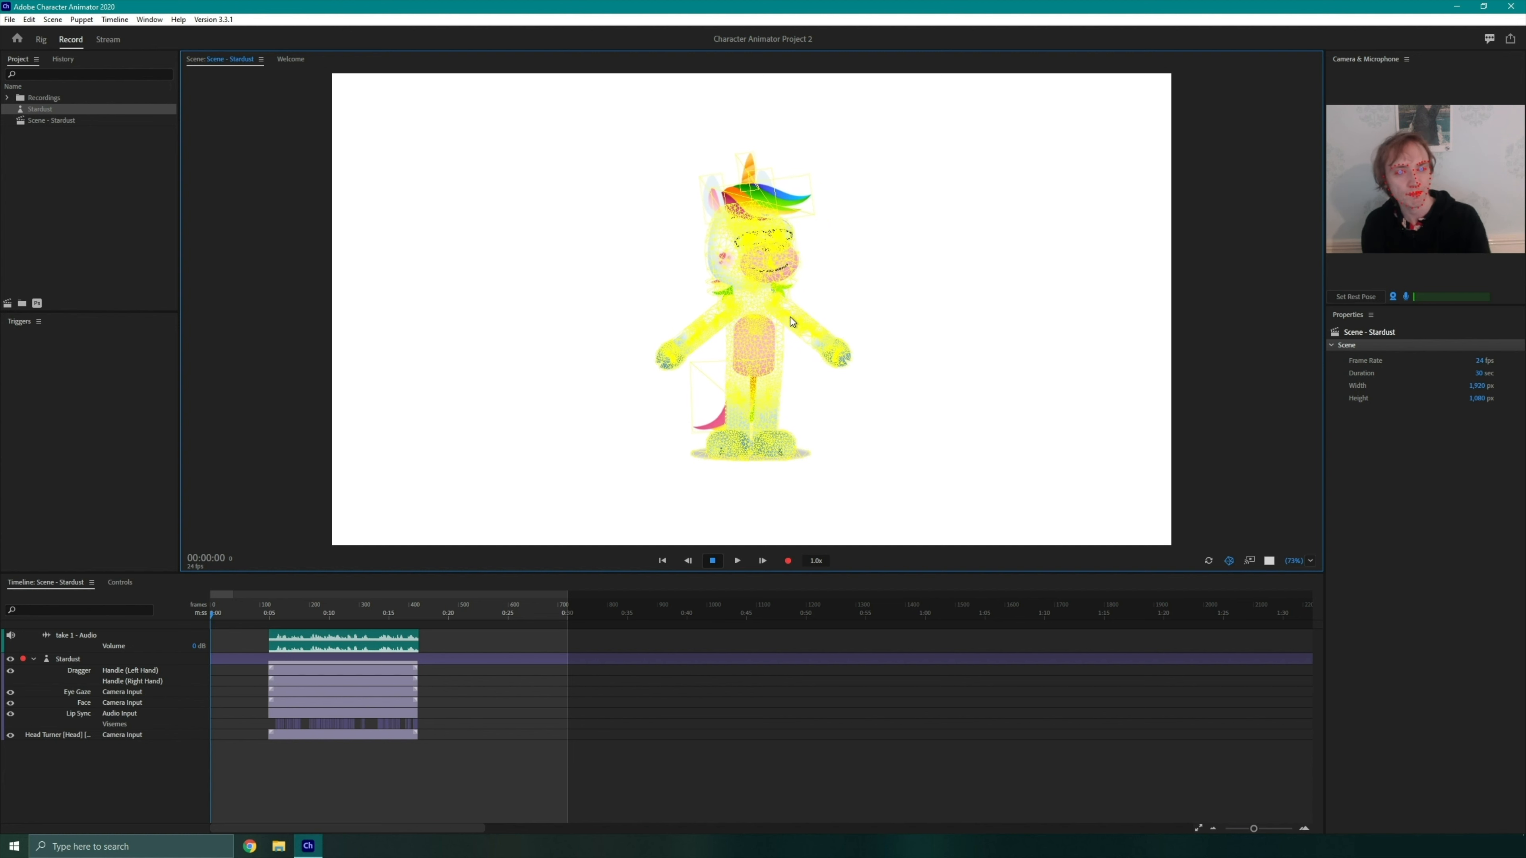
{"action": "left_click_drag", "start_coordinate": [833, 339], "coordinate": [1505, 231]}
{"action": "left_click_drag", "start_coordinate": [1500, 112], "coordinate": [875, 332]}
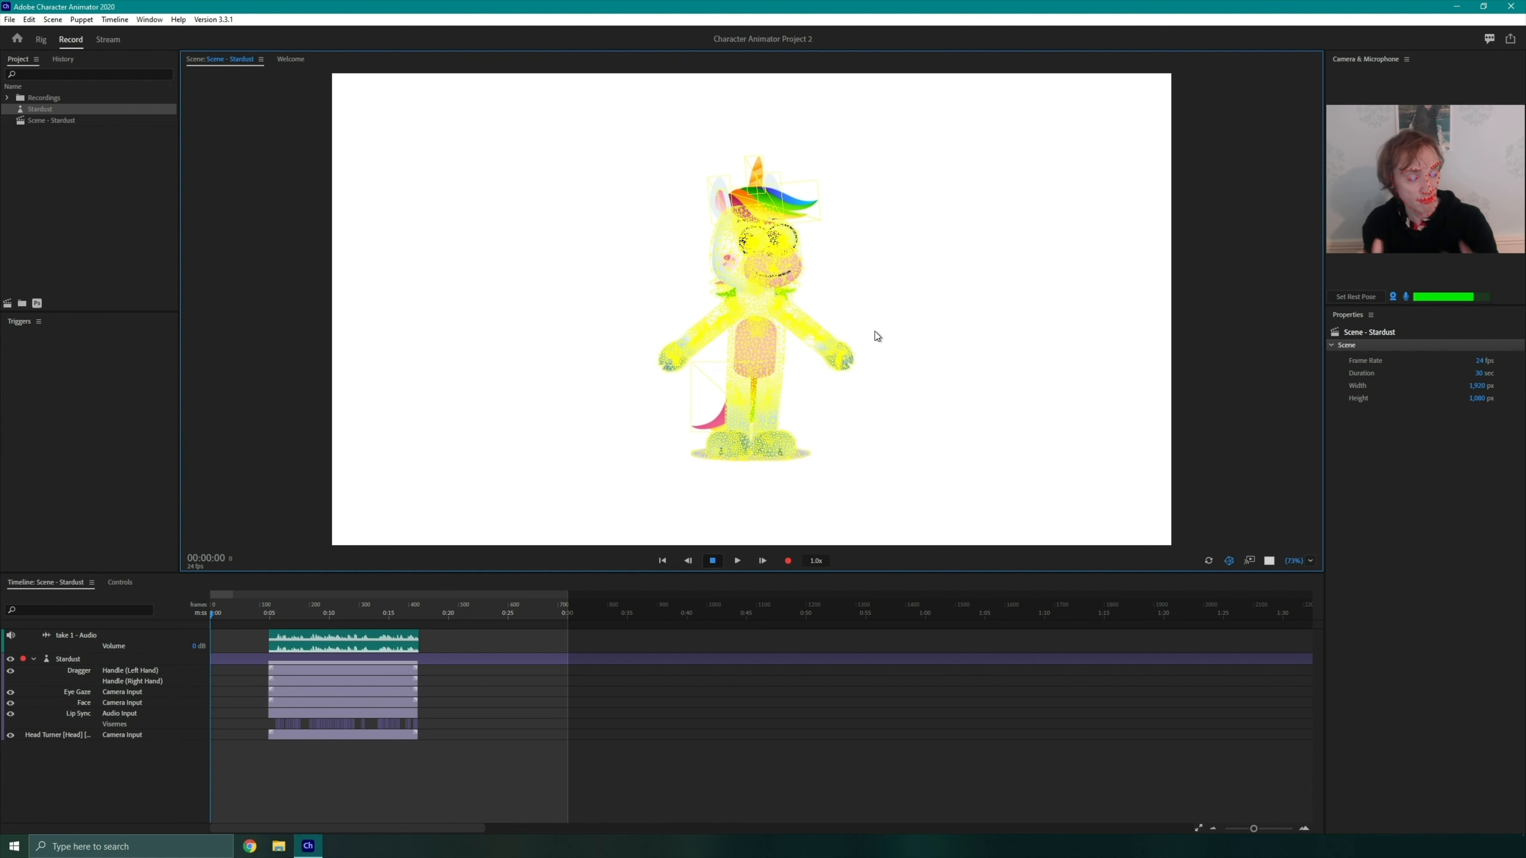
{"action": "left_click", "coordinate": [1229, 561]}
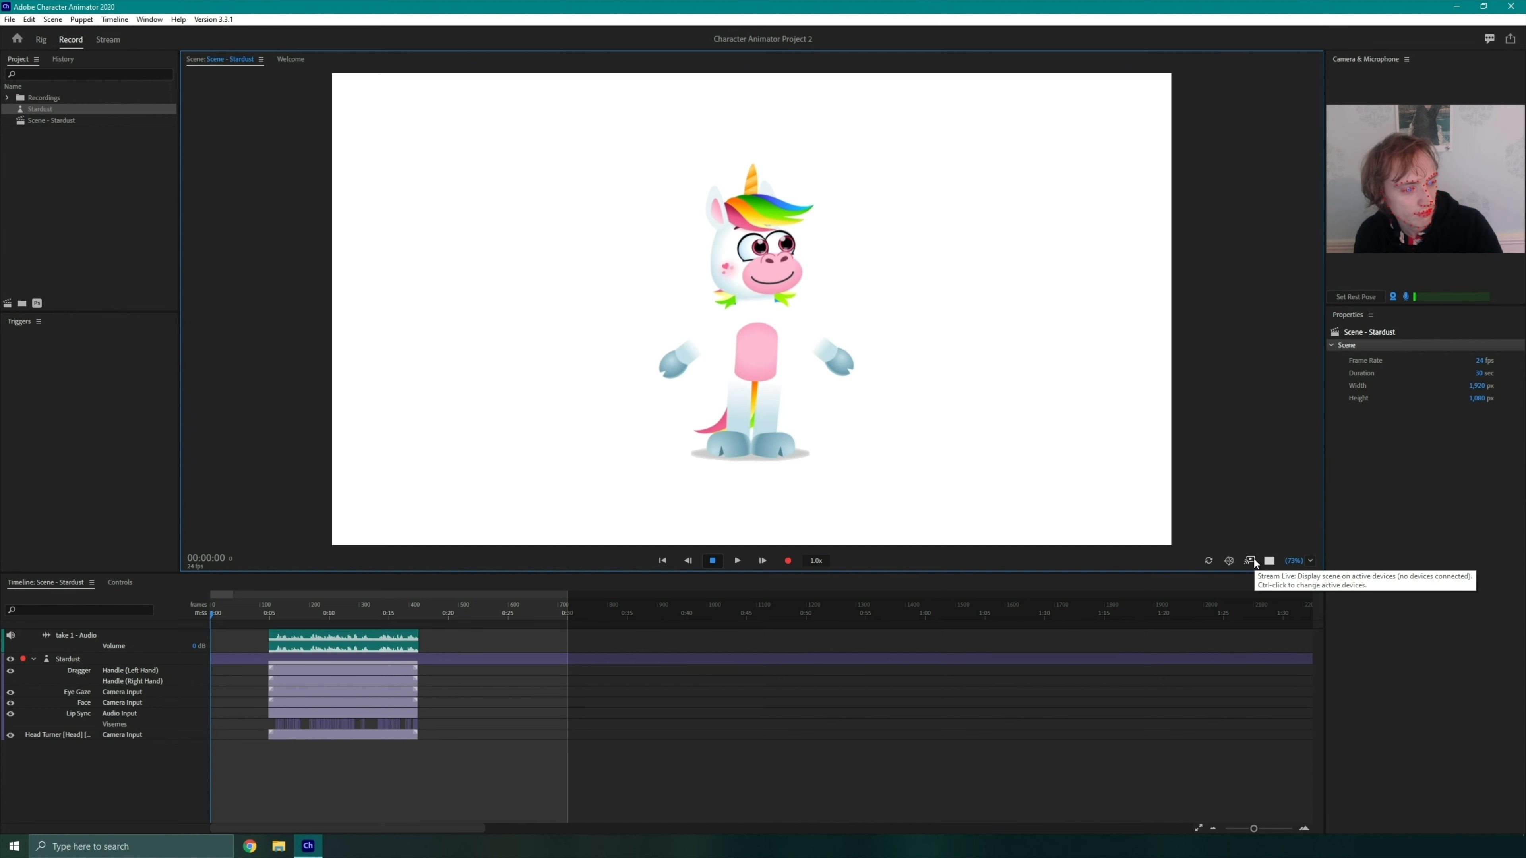
View the scene's zoom levels and switch the background between white and transparent, ending on the transparency checkerboard
{"action": "left_click", "coordinate": [1312, 562]}
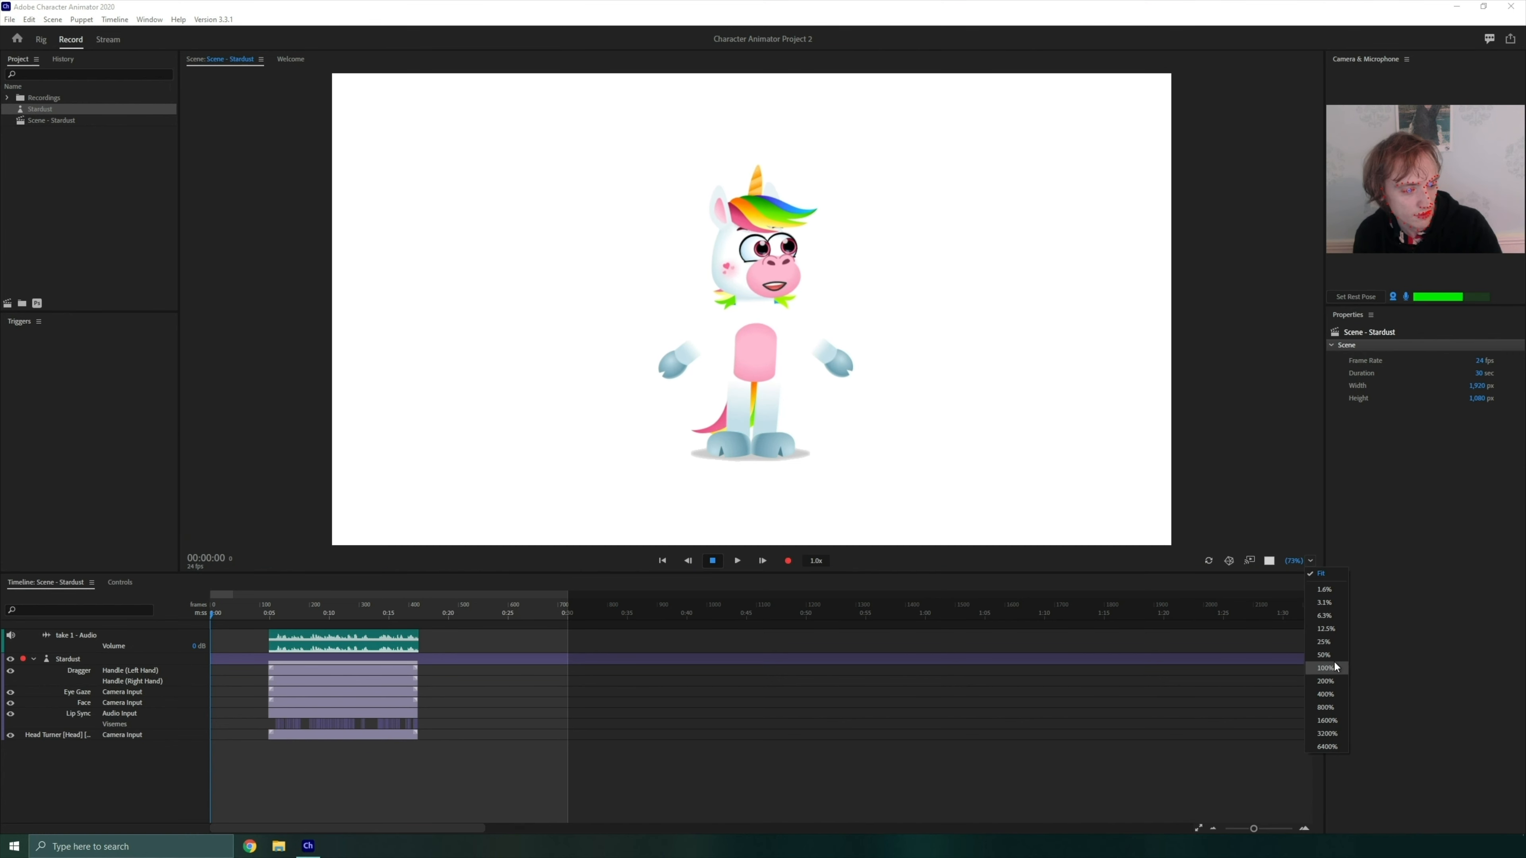
{"action": "left_click", "coordinate": [1269, 559]}
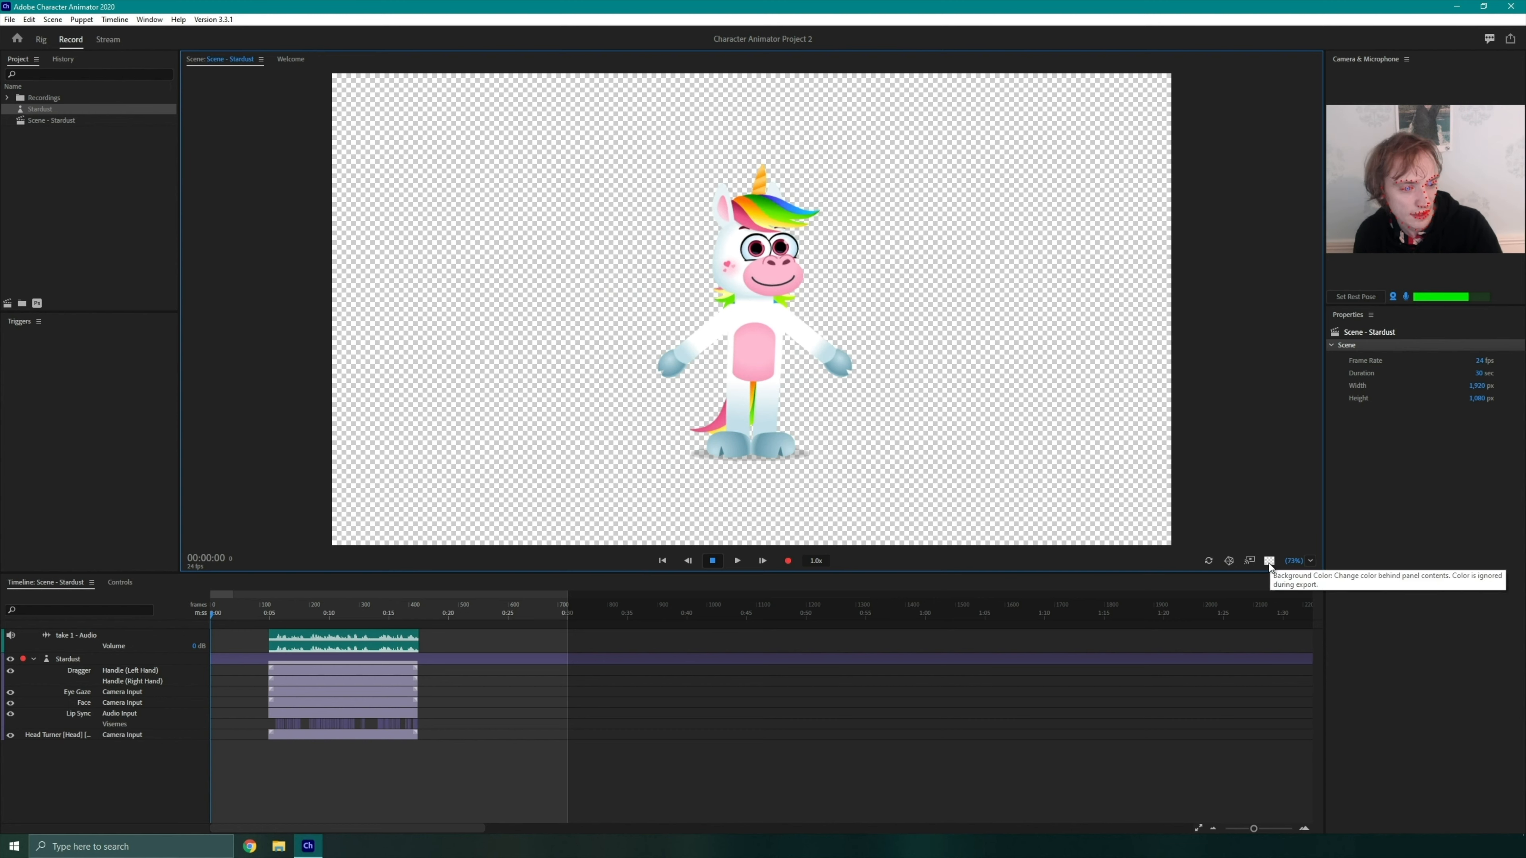
{"action": "left_click", "coordinate": [1268, 562]}
{"action": "left_click", "coordinate": [1267, 562]}
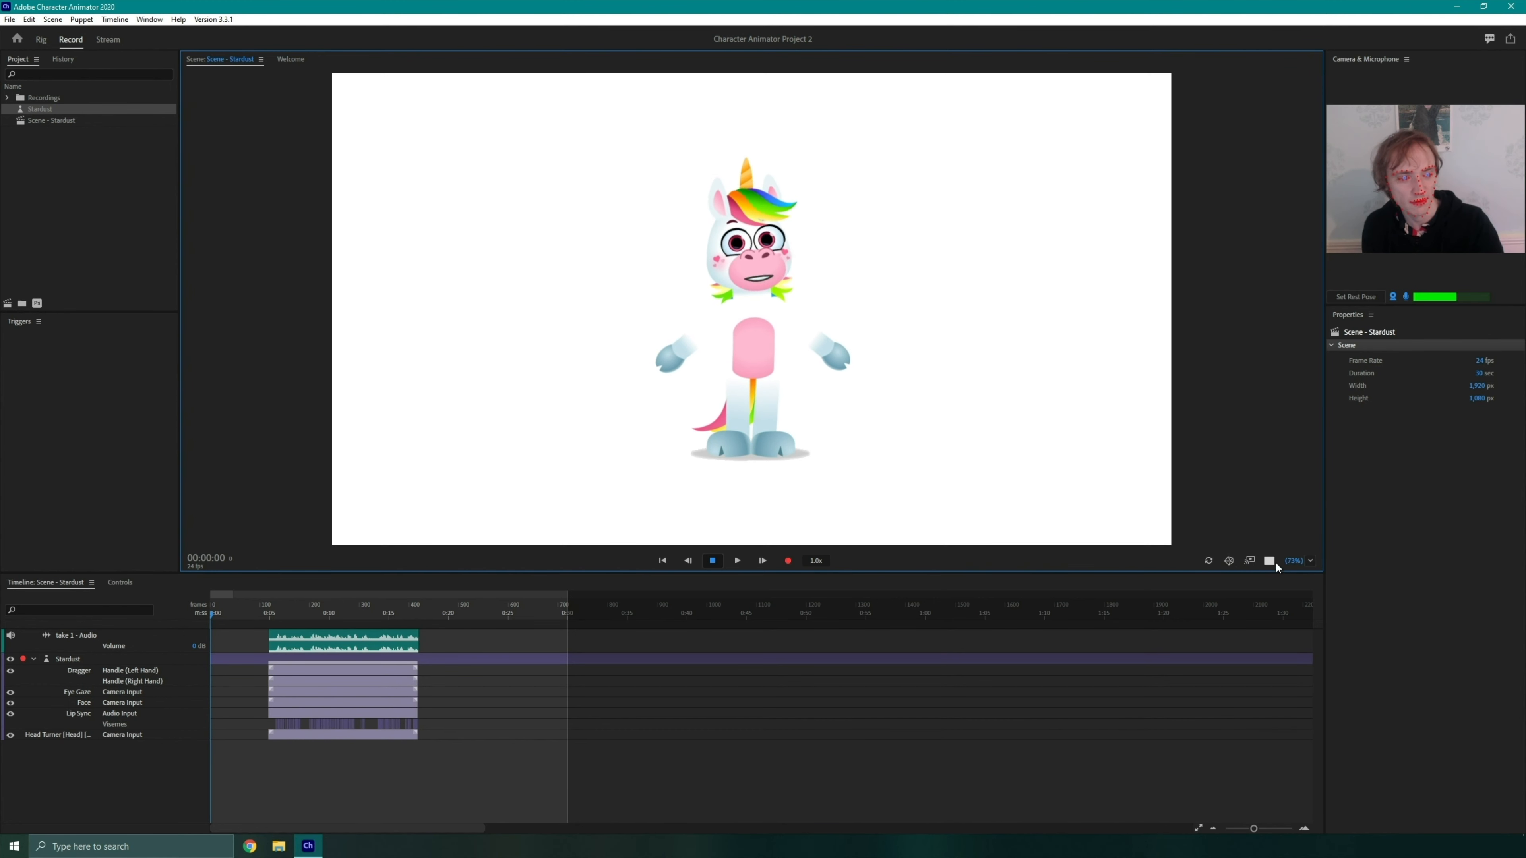
{"action": "left_click", "coordinate": [1267, 561]}
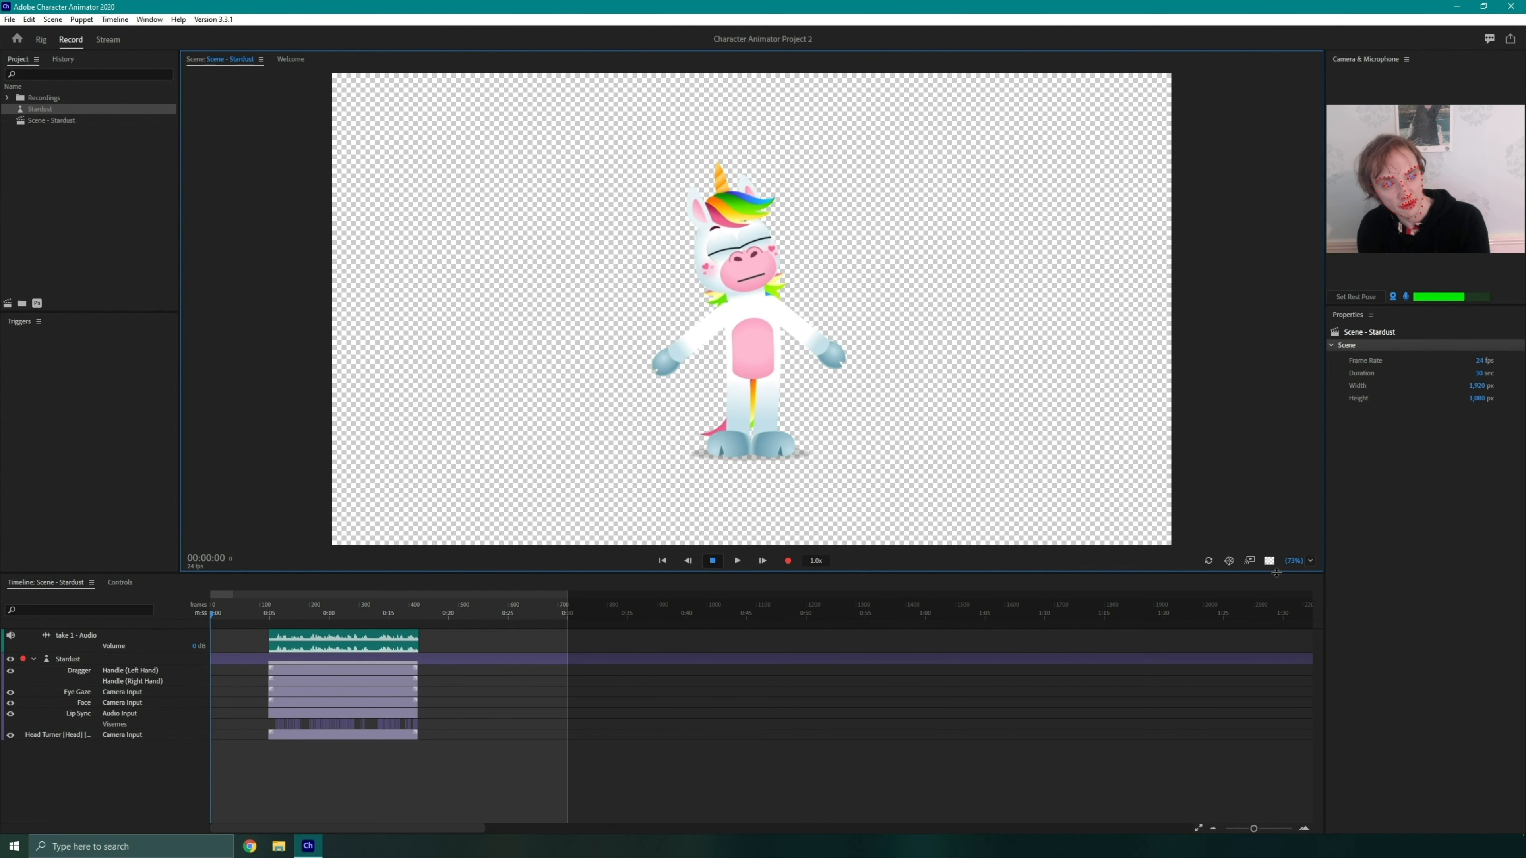
Compare the unicorn against the white and the transparent scene backgrounds, finishing with the transparent one
{"action": "left_click", "coordinate": [1270, 560]}
{"action": "left_click", "coordinate": [1271, 560]}
{"action": "left_click", "coordinate": [1270, 560]}
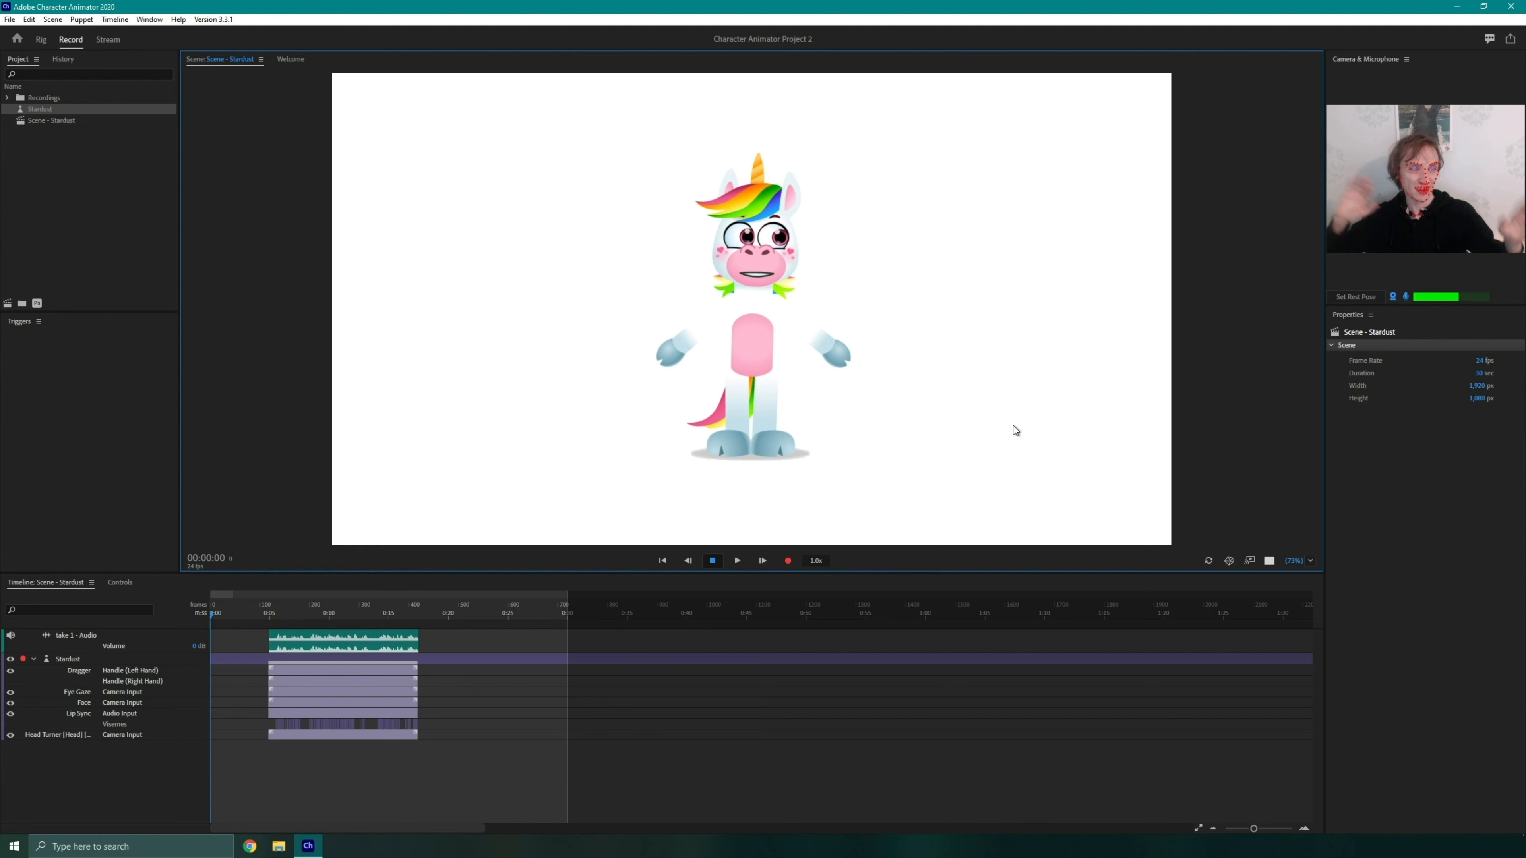
{"action": "left_click", "coordinate": [1269, 561]}
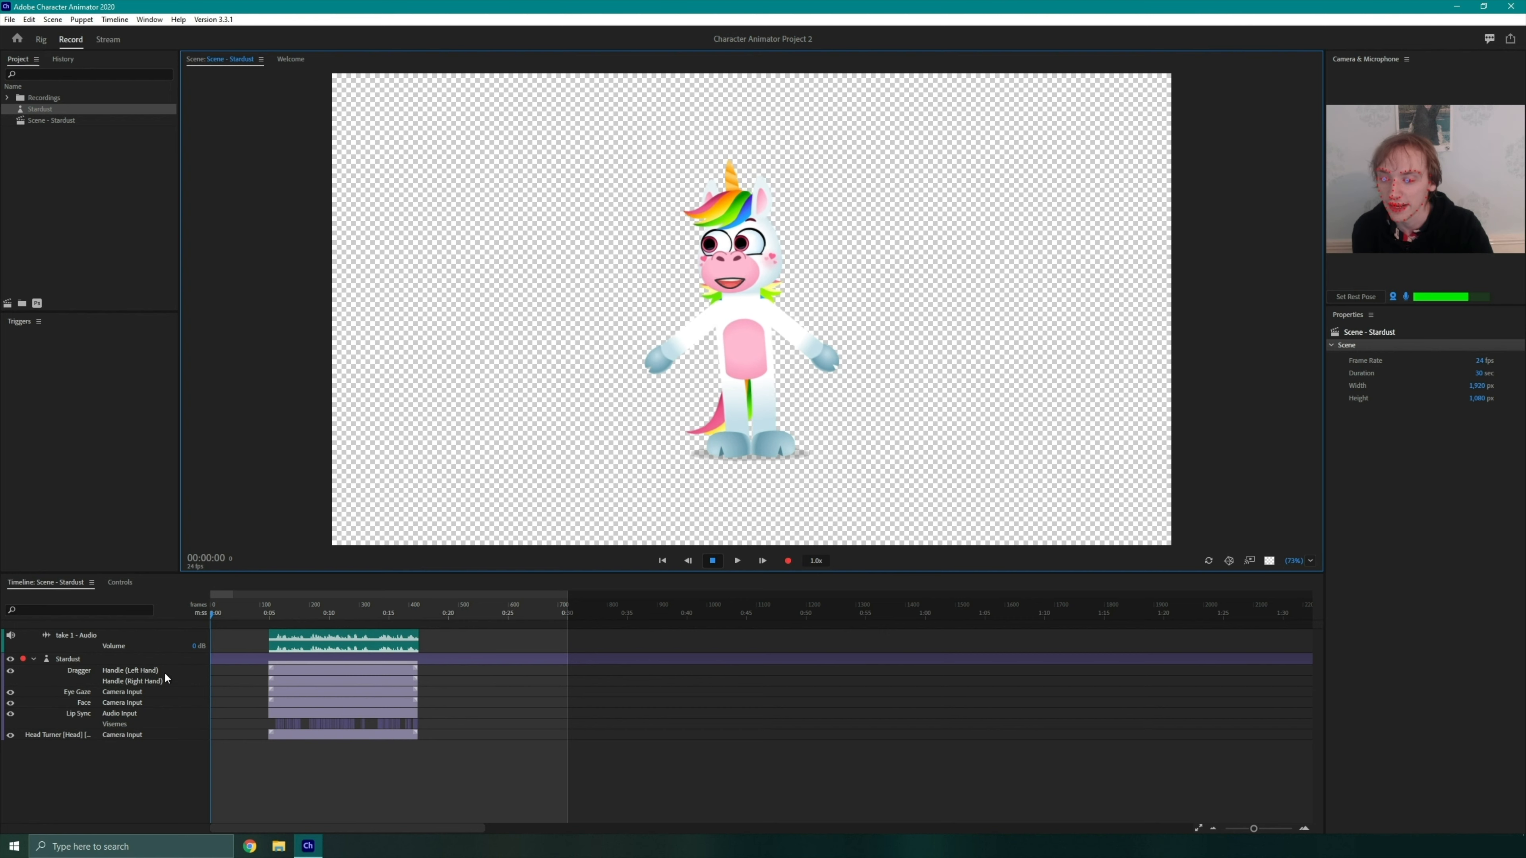
Select the Stardust puppet track in the scene and try out its Wave replay
{"action": "left_click", "coordinate": [64, 658]}
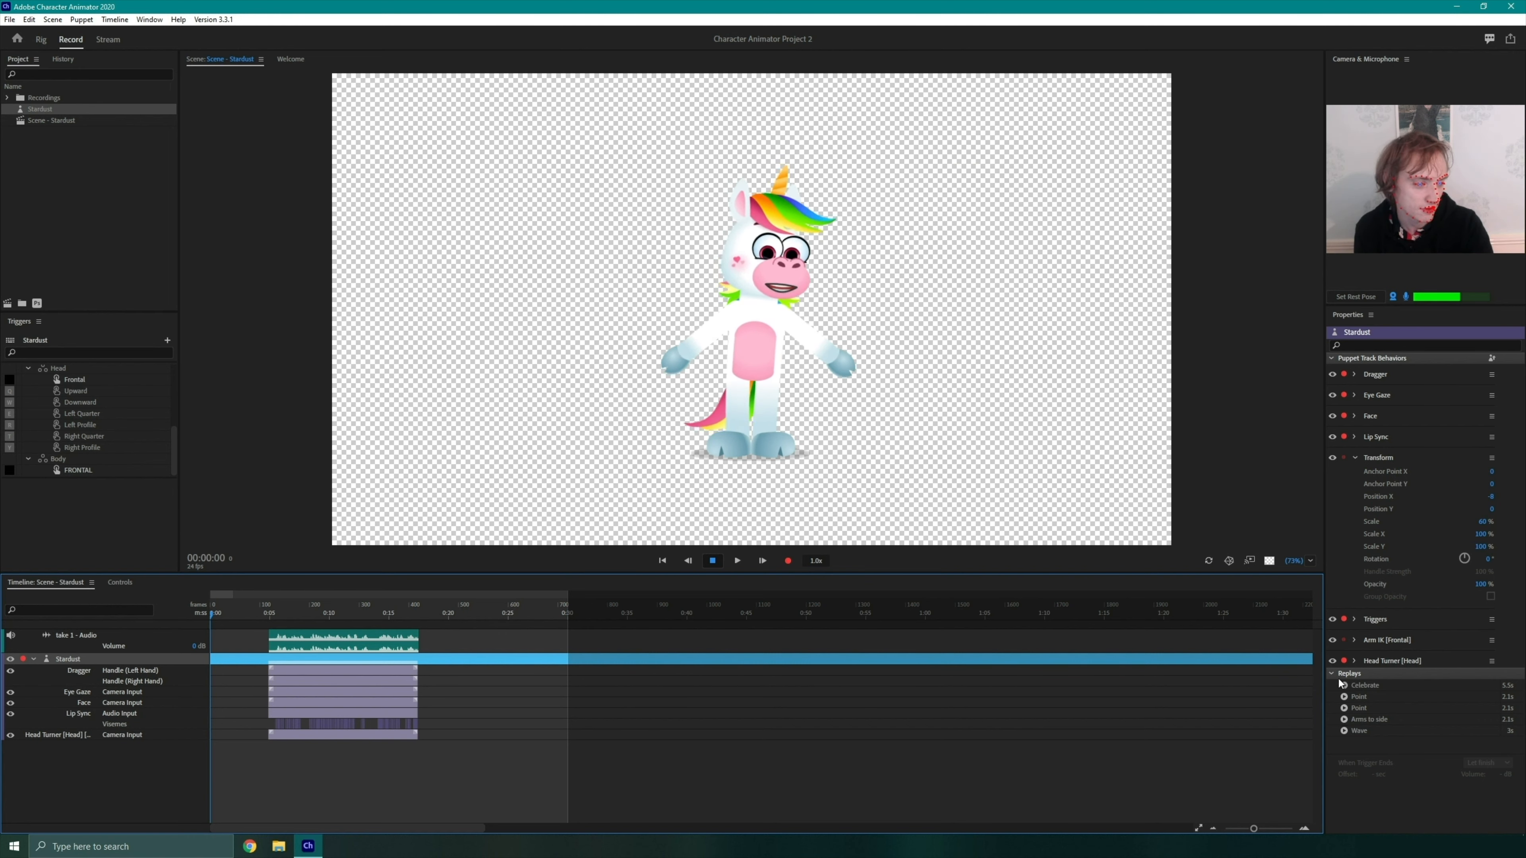
{"action": "left_click", "coordinate": [1345, 731]}
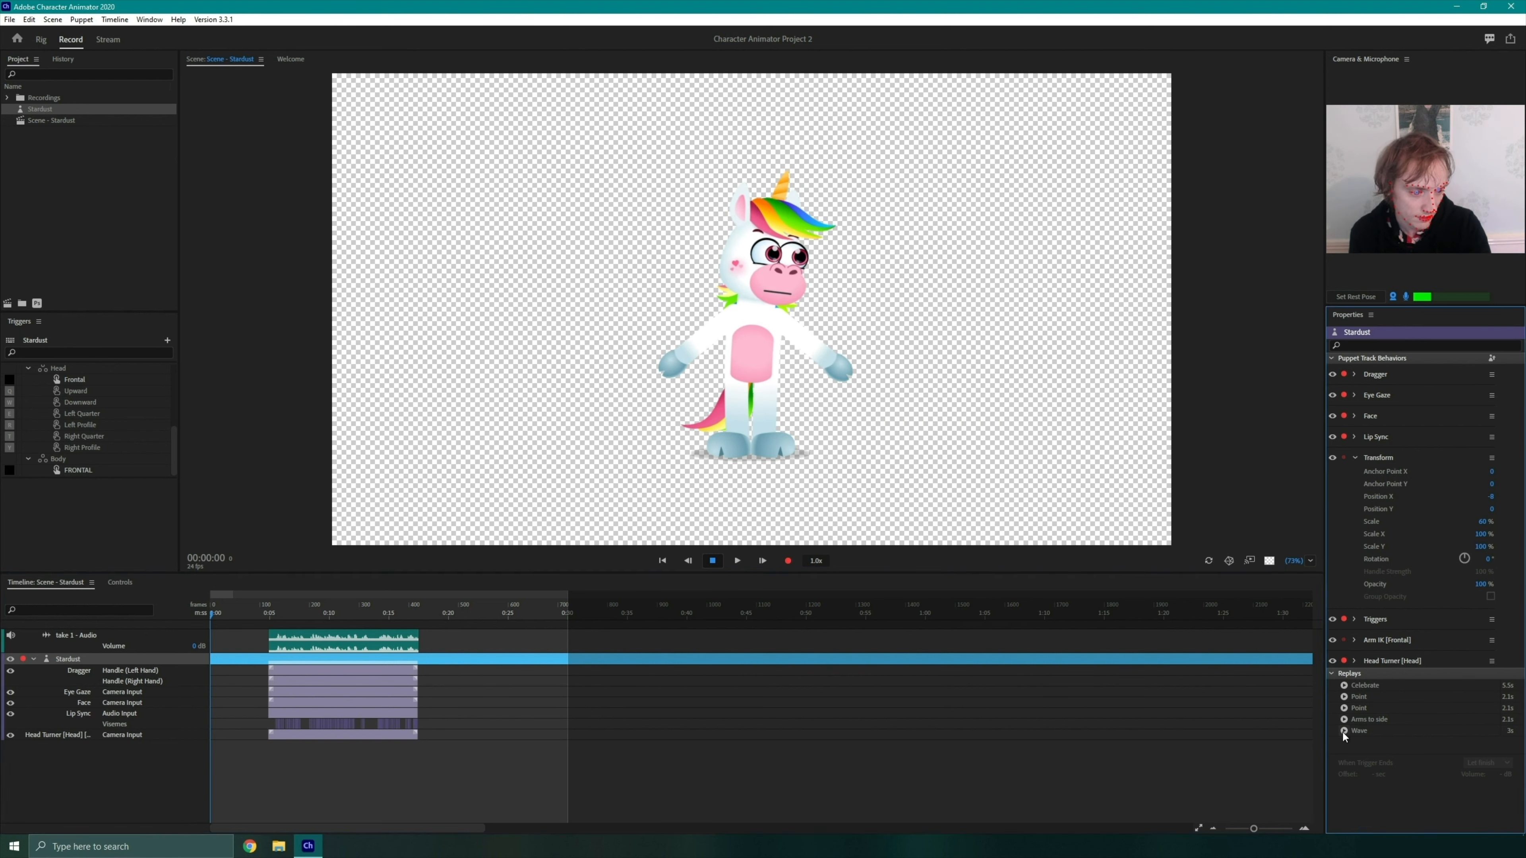
{"action": "left_click", "coordinate": [1344, 731]}
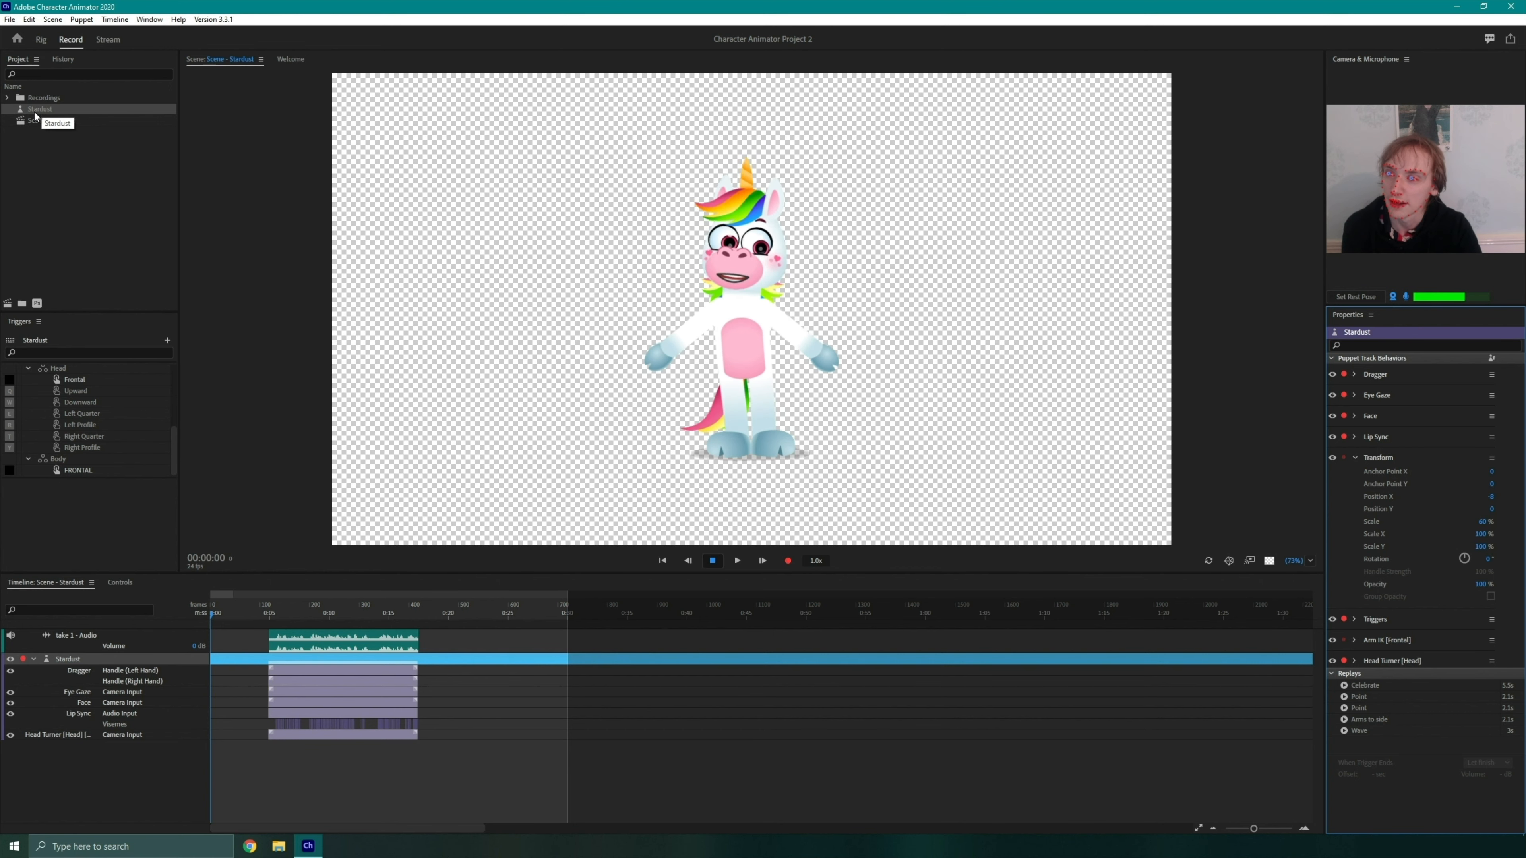
Switch to the Rig workspace and examine Stardust's UNICORN and PUPPET layers, expanding the Head group
{"action": "left_click", "coordinate": [41, 40]}
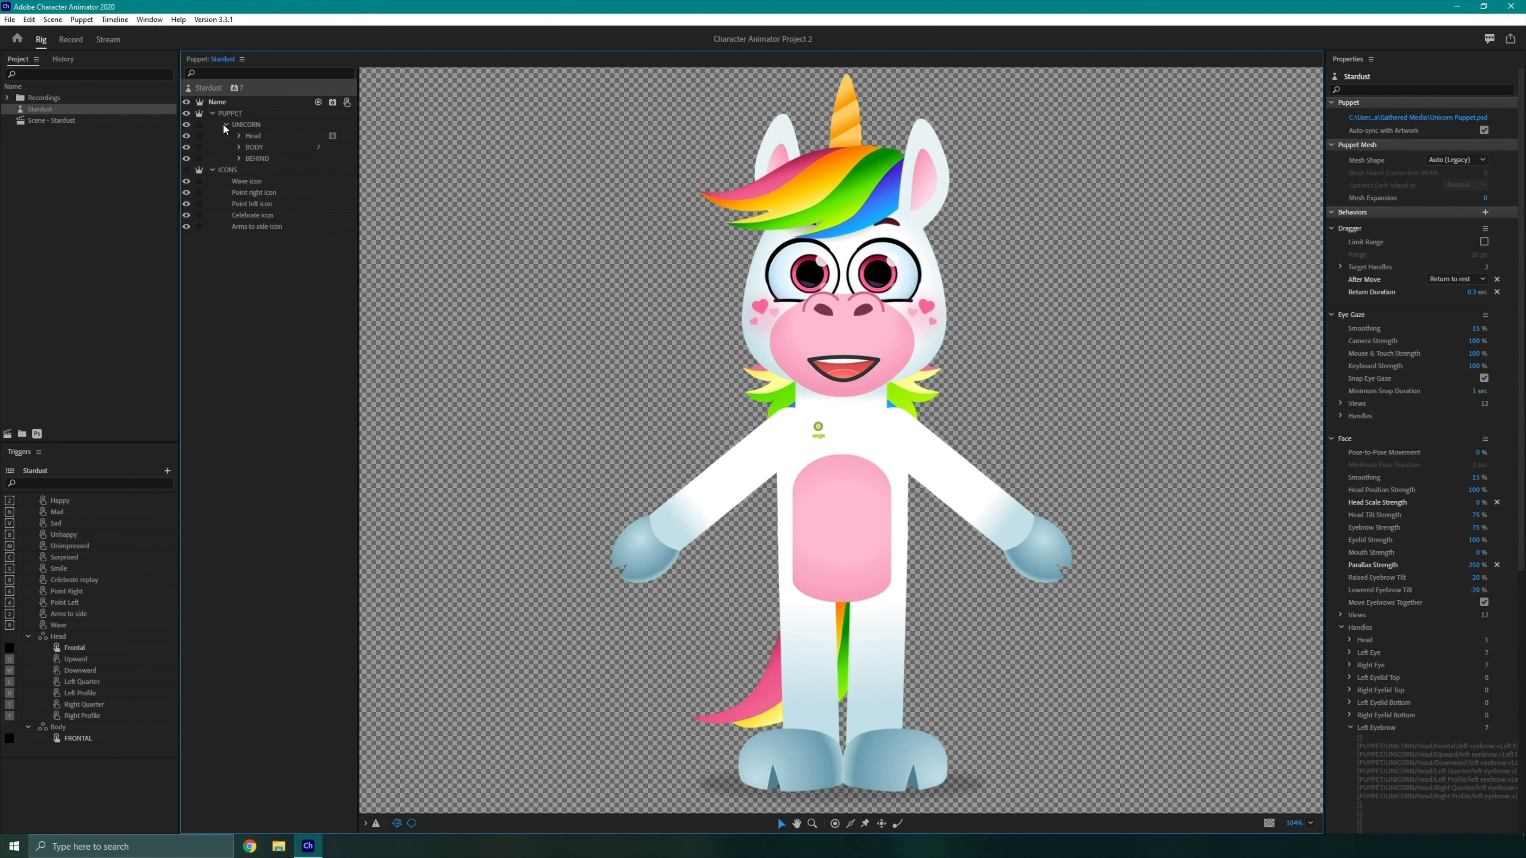
{"action": "left_click", "coordinate": [240, 126]}
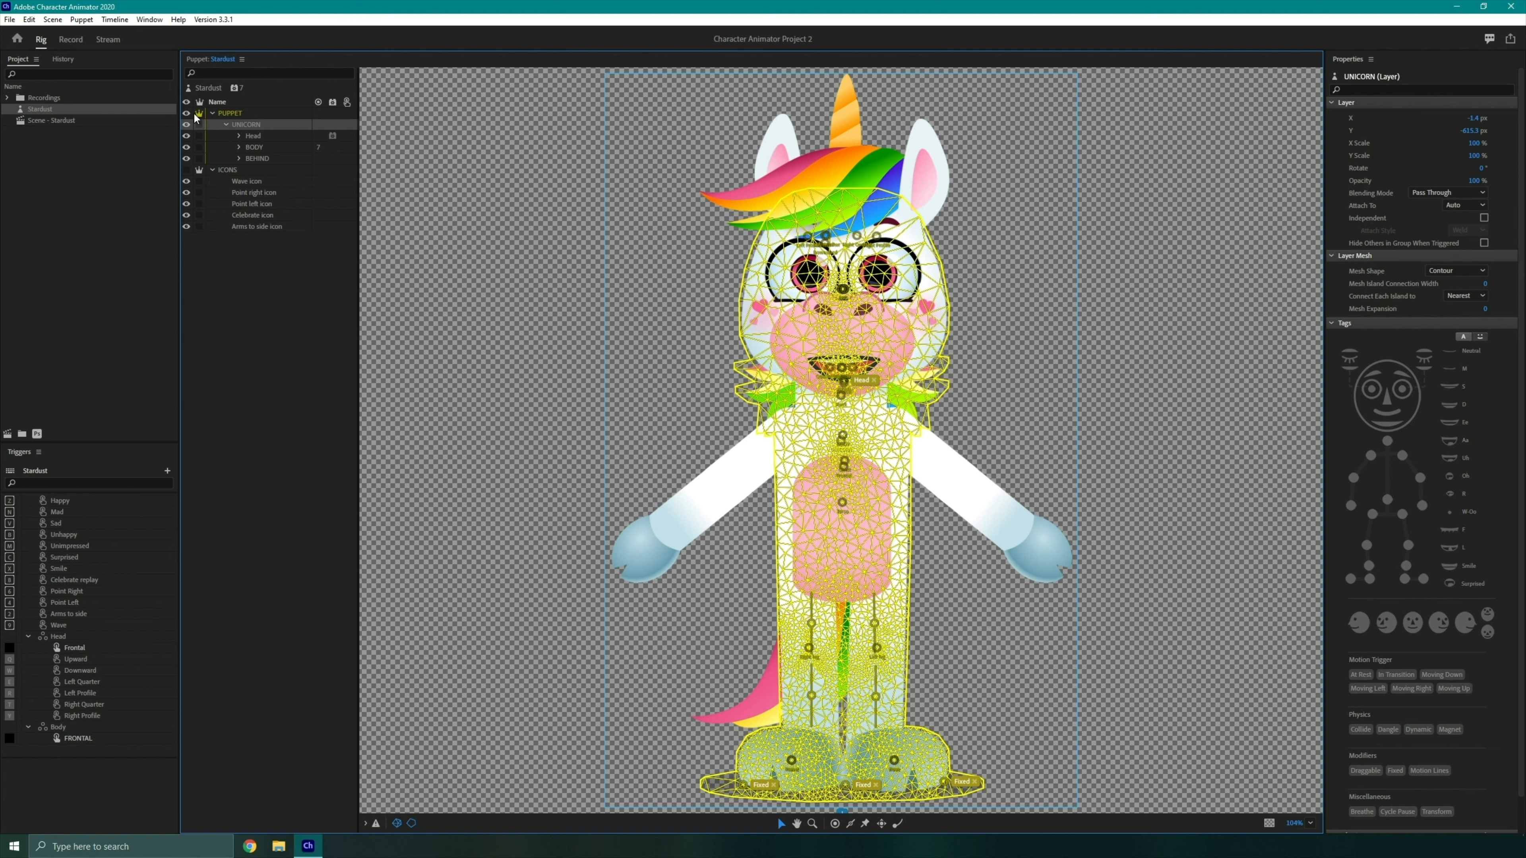
{"action": "left_click", "coordinate": [230, 114]}
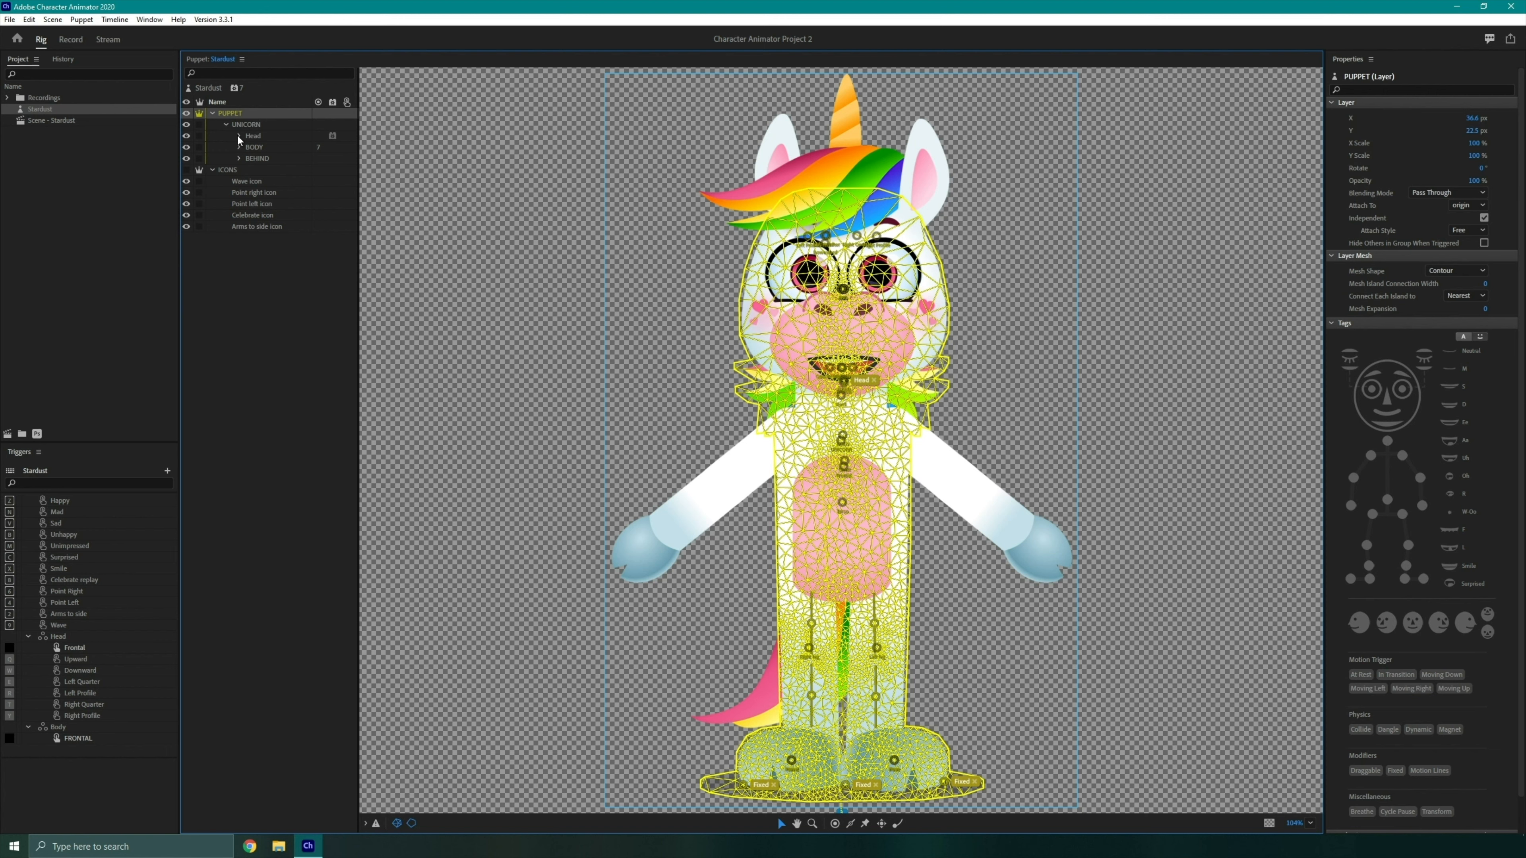
{"action": "left_click", "coordinate": [238, 136]}
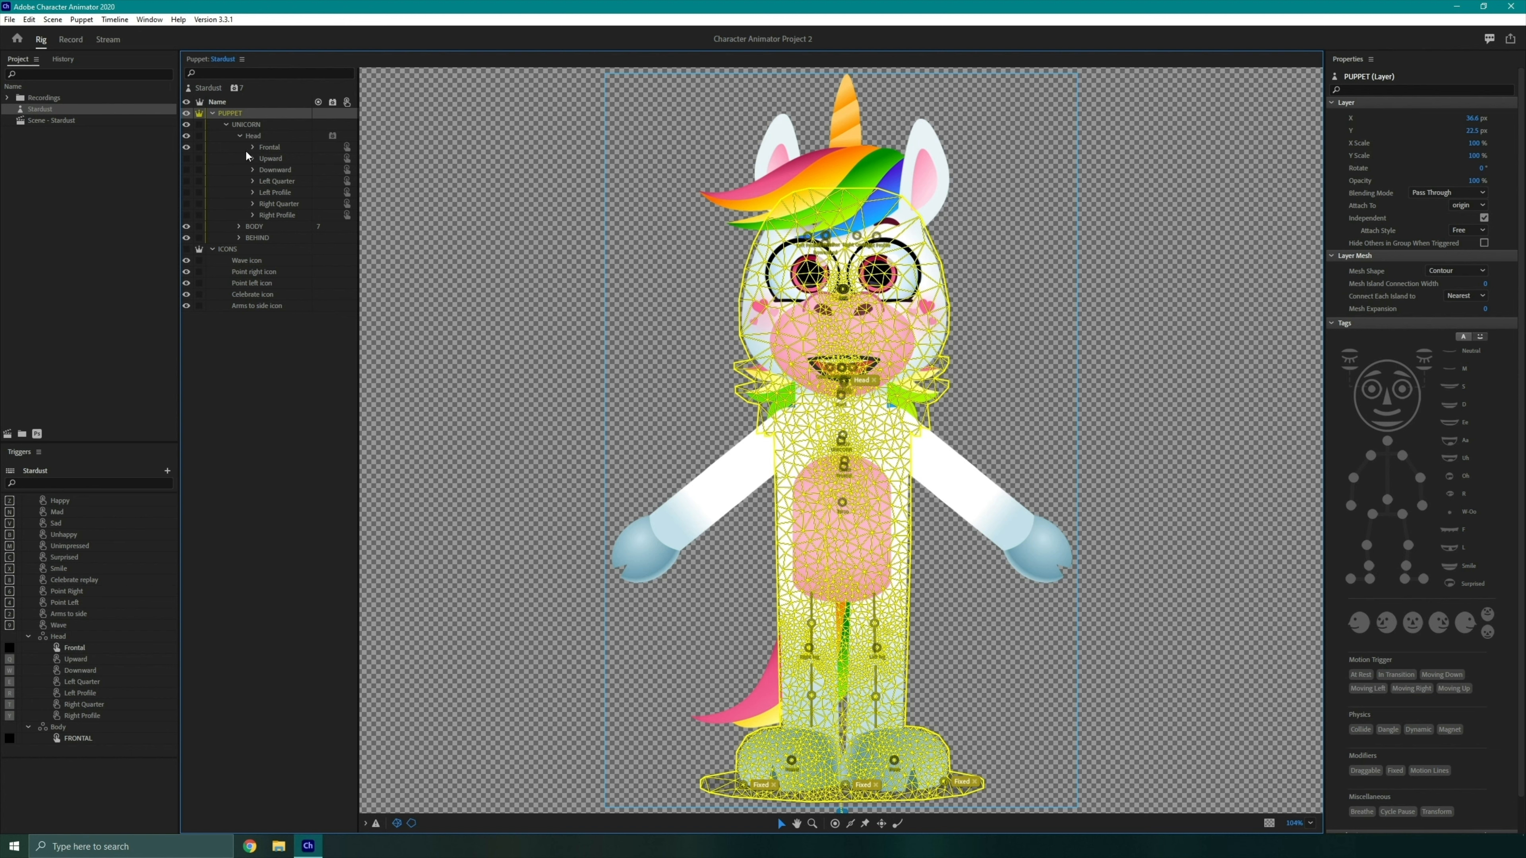
Preview the Right Quarter head in place of Frontal, hiding the puppet's mesh and outline overlays, and restore the Frontal head
{"action": "left_click", "coordinate": [186, 147]}
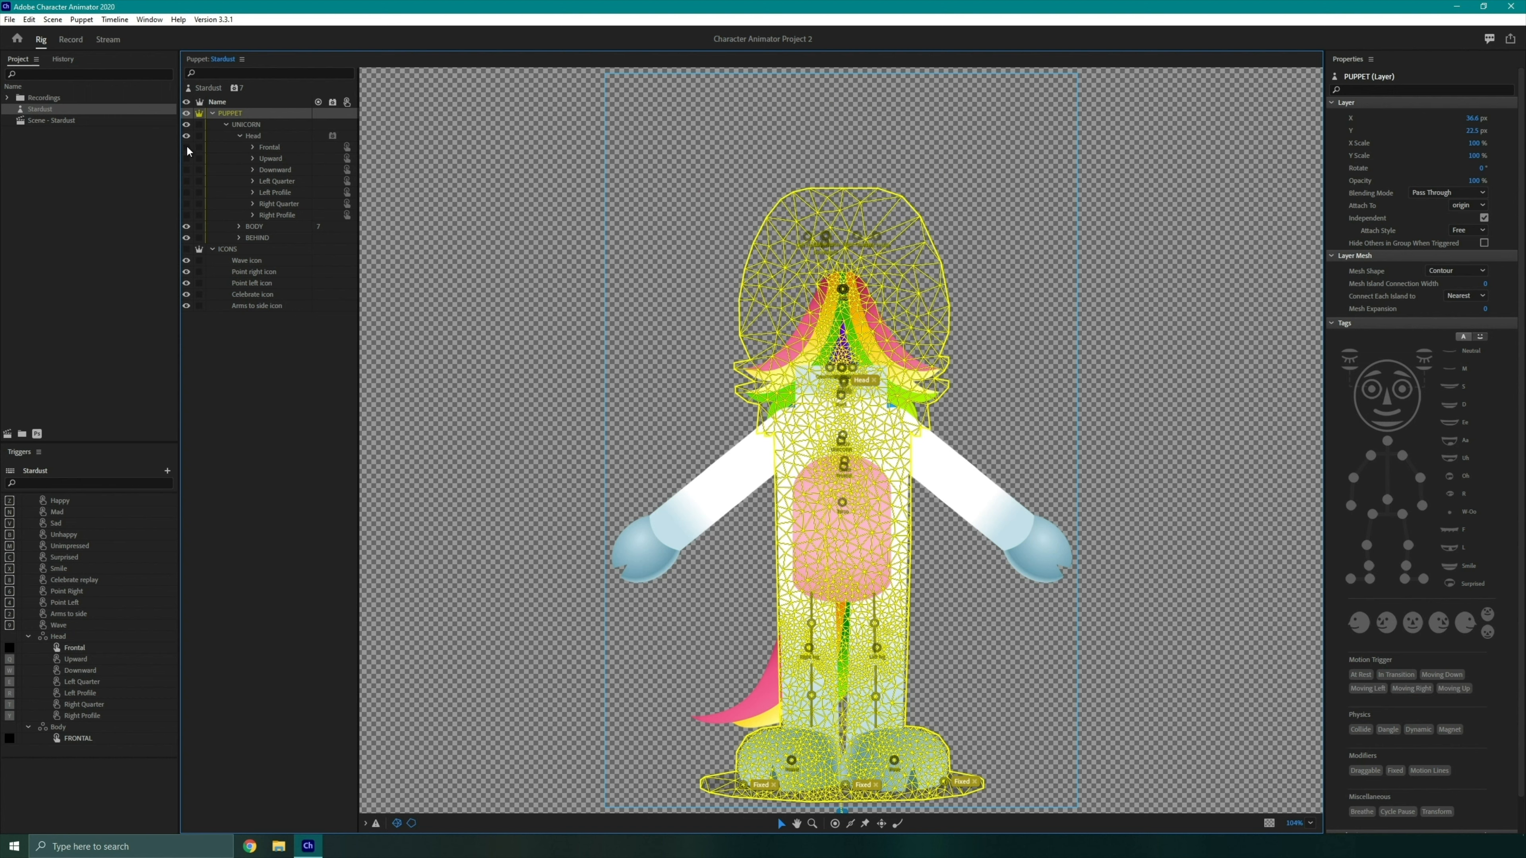
{"action": "left_click", "coordinate": [187, 203]}
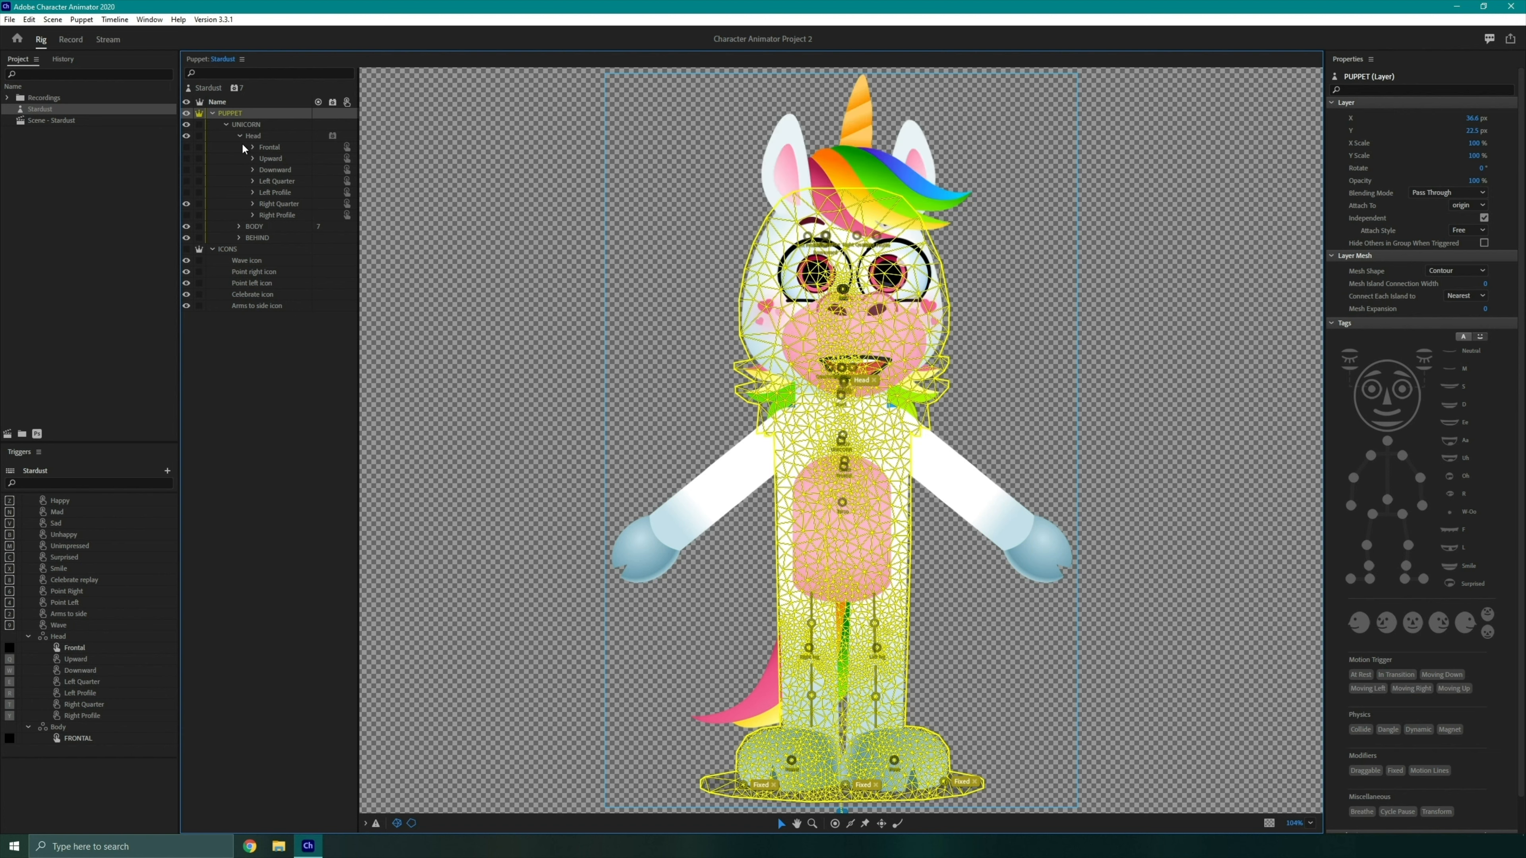
{"action": "left_click", "coordinate": [397, 823]}
{"action": "left_click", "coordinate": [414, 823]}
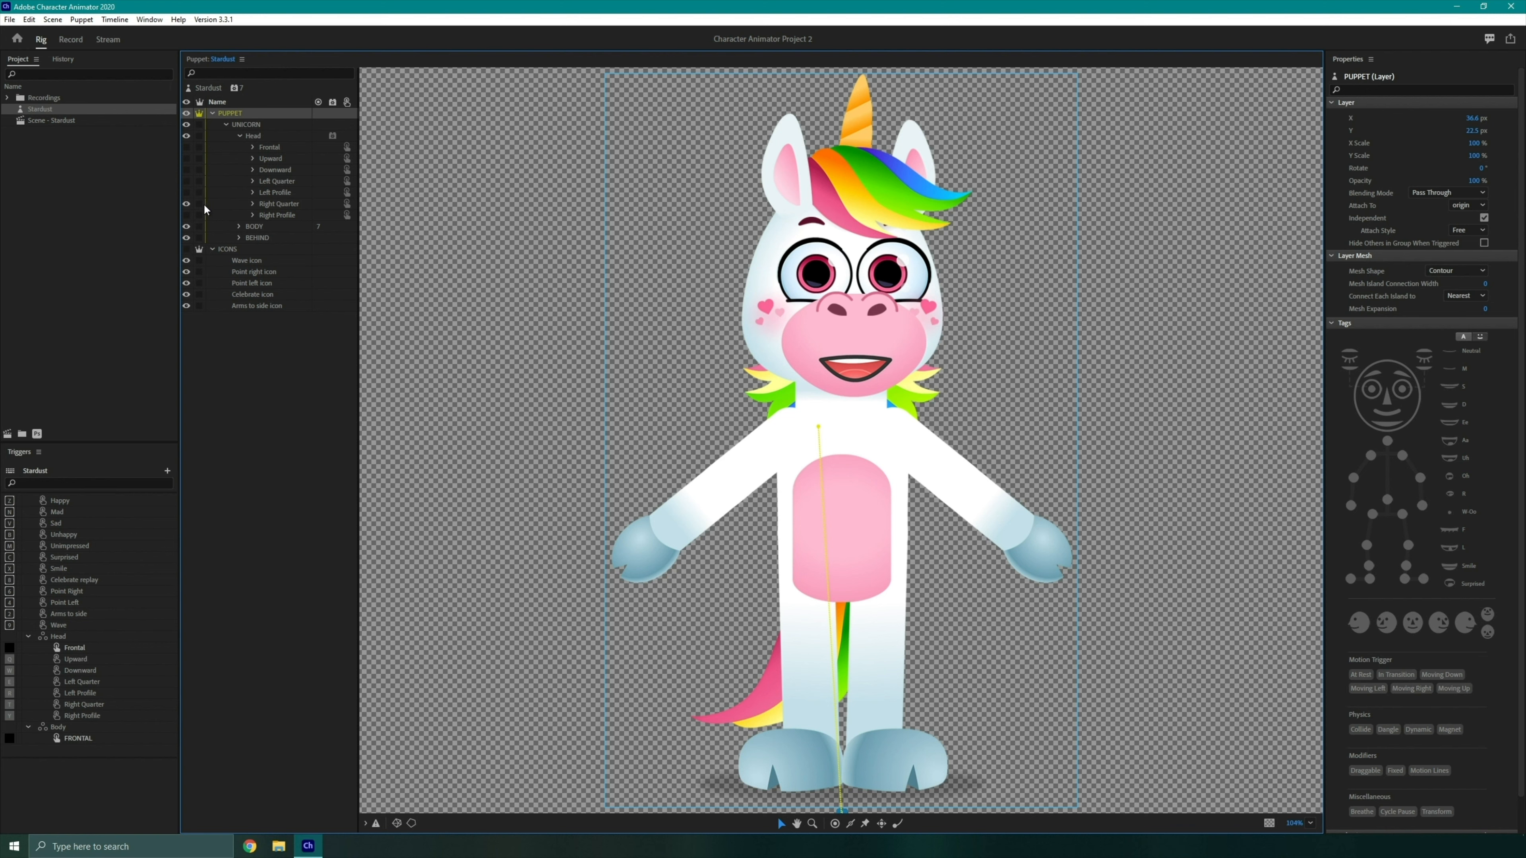
{"action": "left_click", "coordinate": [186, 205]}
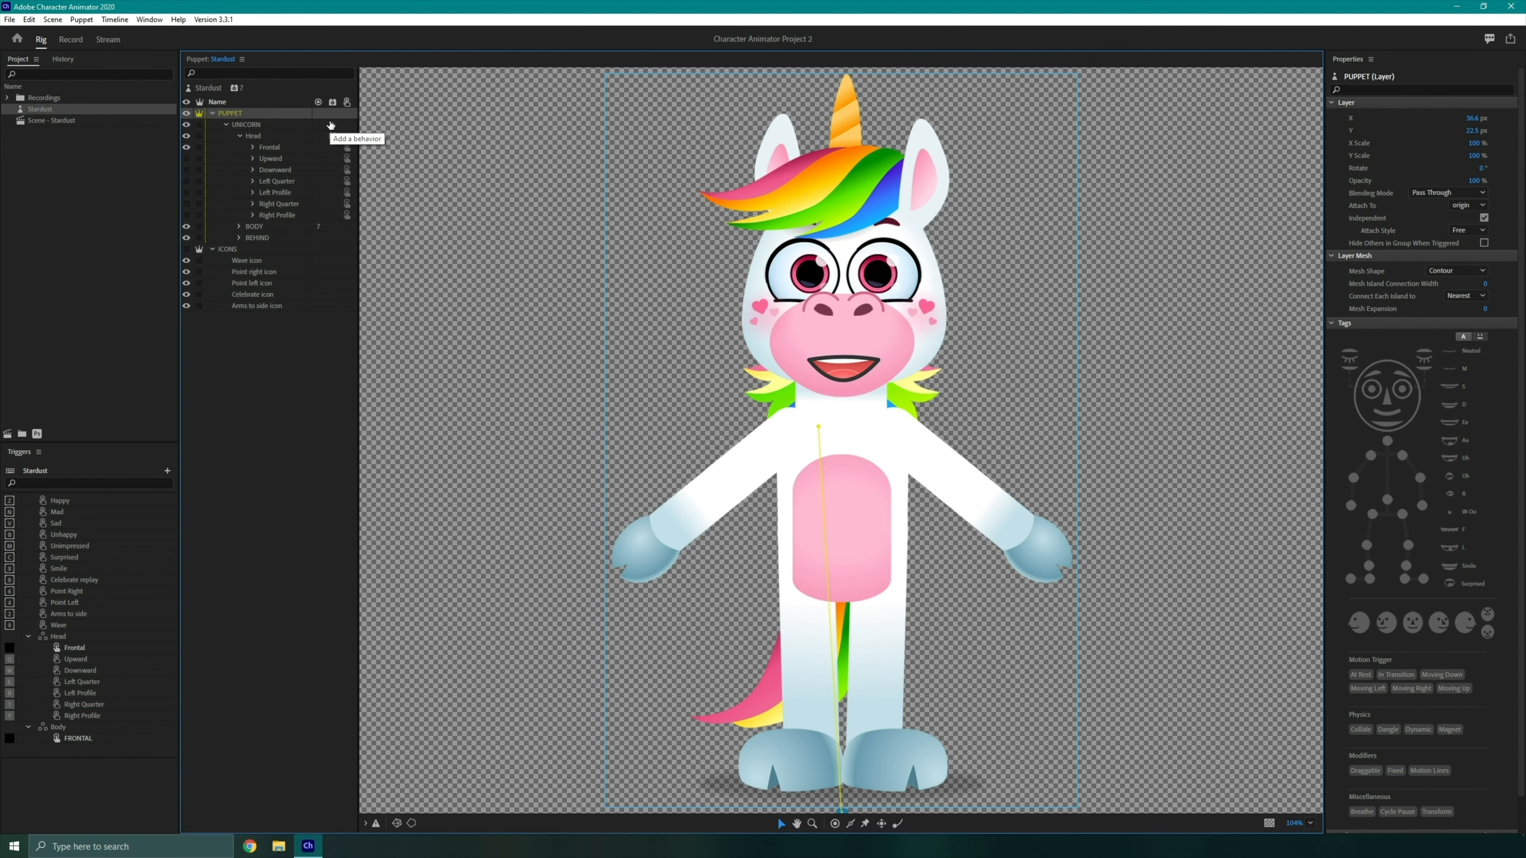
Move the PUPPET layer on the canvas to about X -102 px, Y -23 px and deselect it
{"action": "left_click_drag", "start_coordinate": [855, 253], "coordinate": [799, 230]}
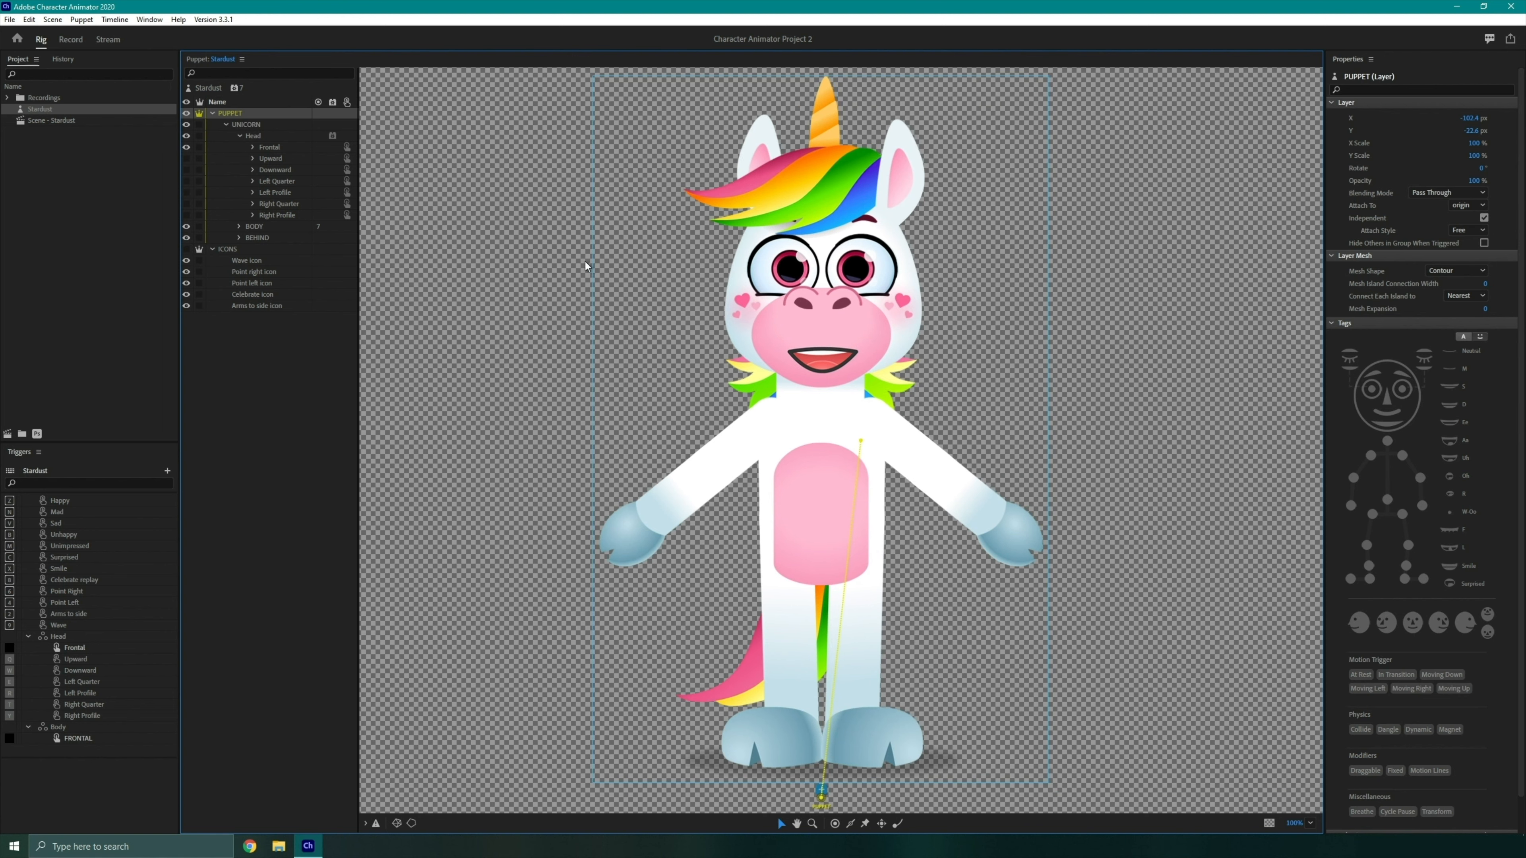
{"action": "left_click", "coordinate": [528, 280]}
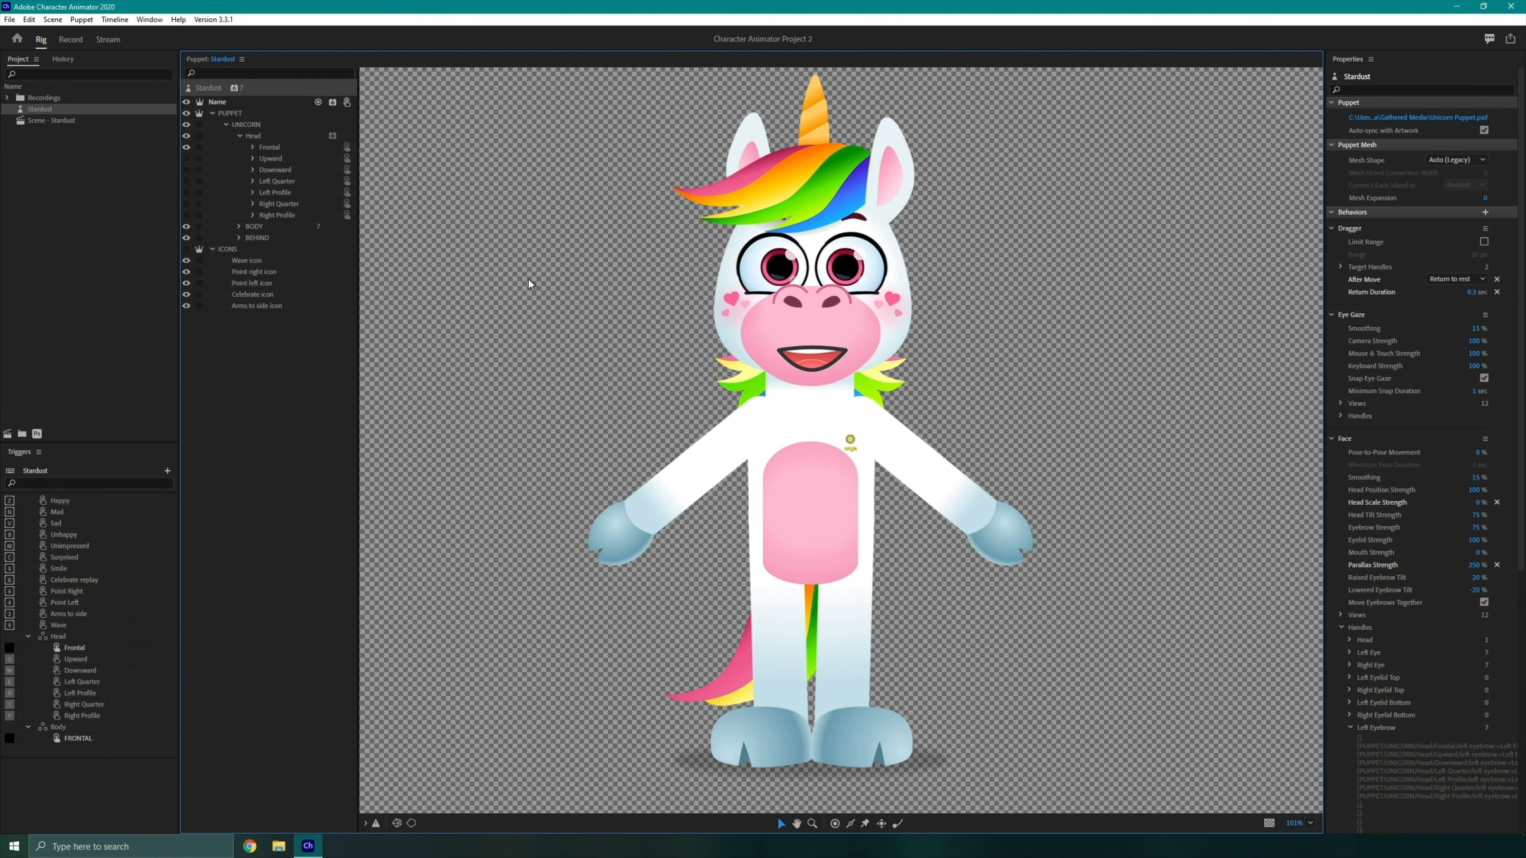
Examine the layer properties, tags and behaviors of the Head group and its Frontal layer
{"action": "left_click", "coordinate": [265, 134]}
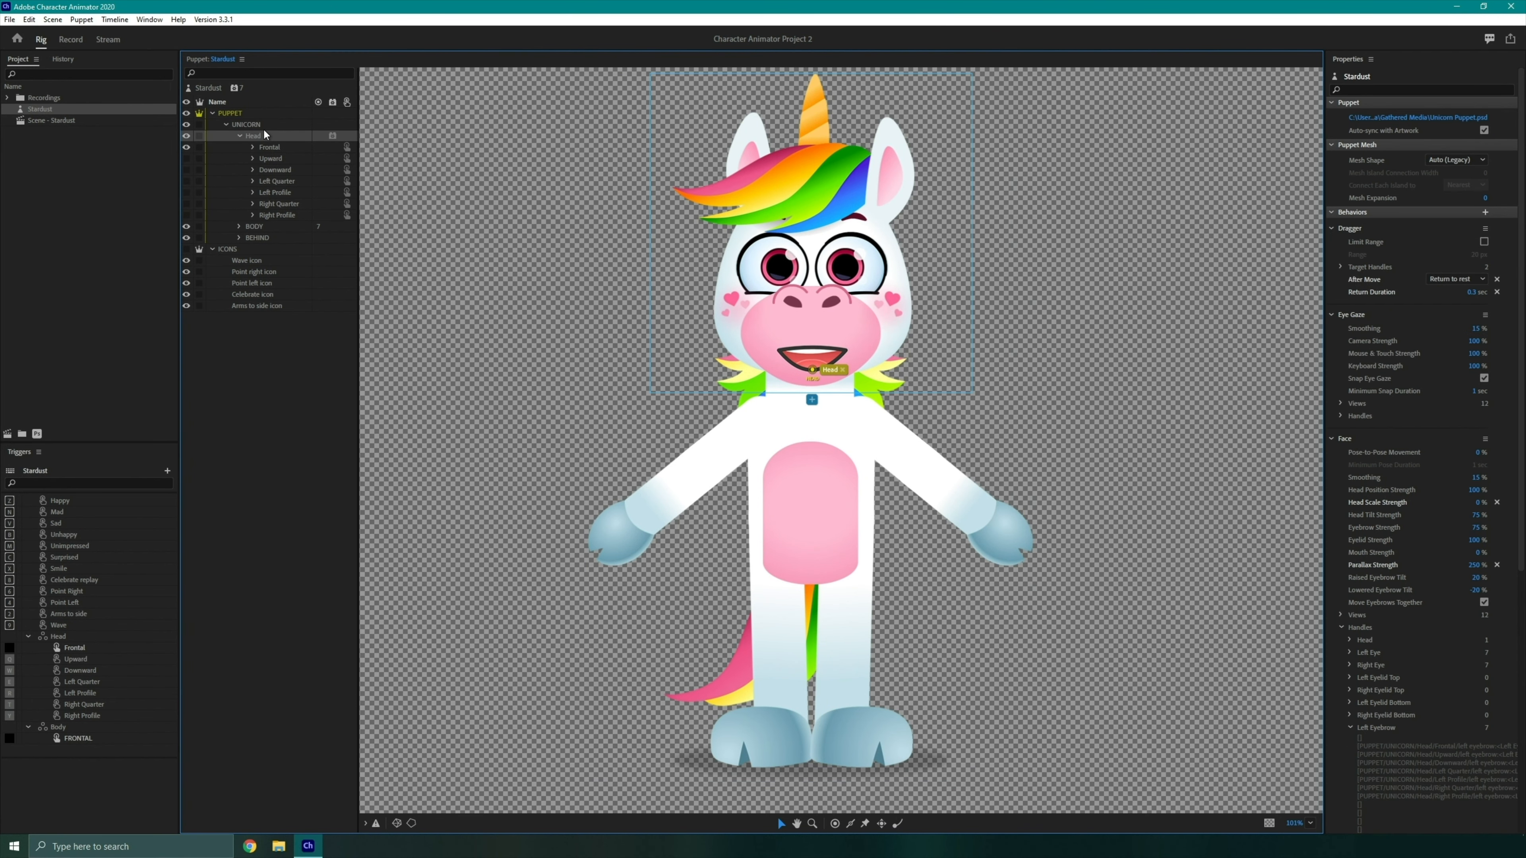
{"action": "scroll", "coordinate": [1438, 667], "scroll_direction": "down", "scroll_amount": 3}
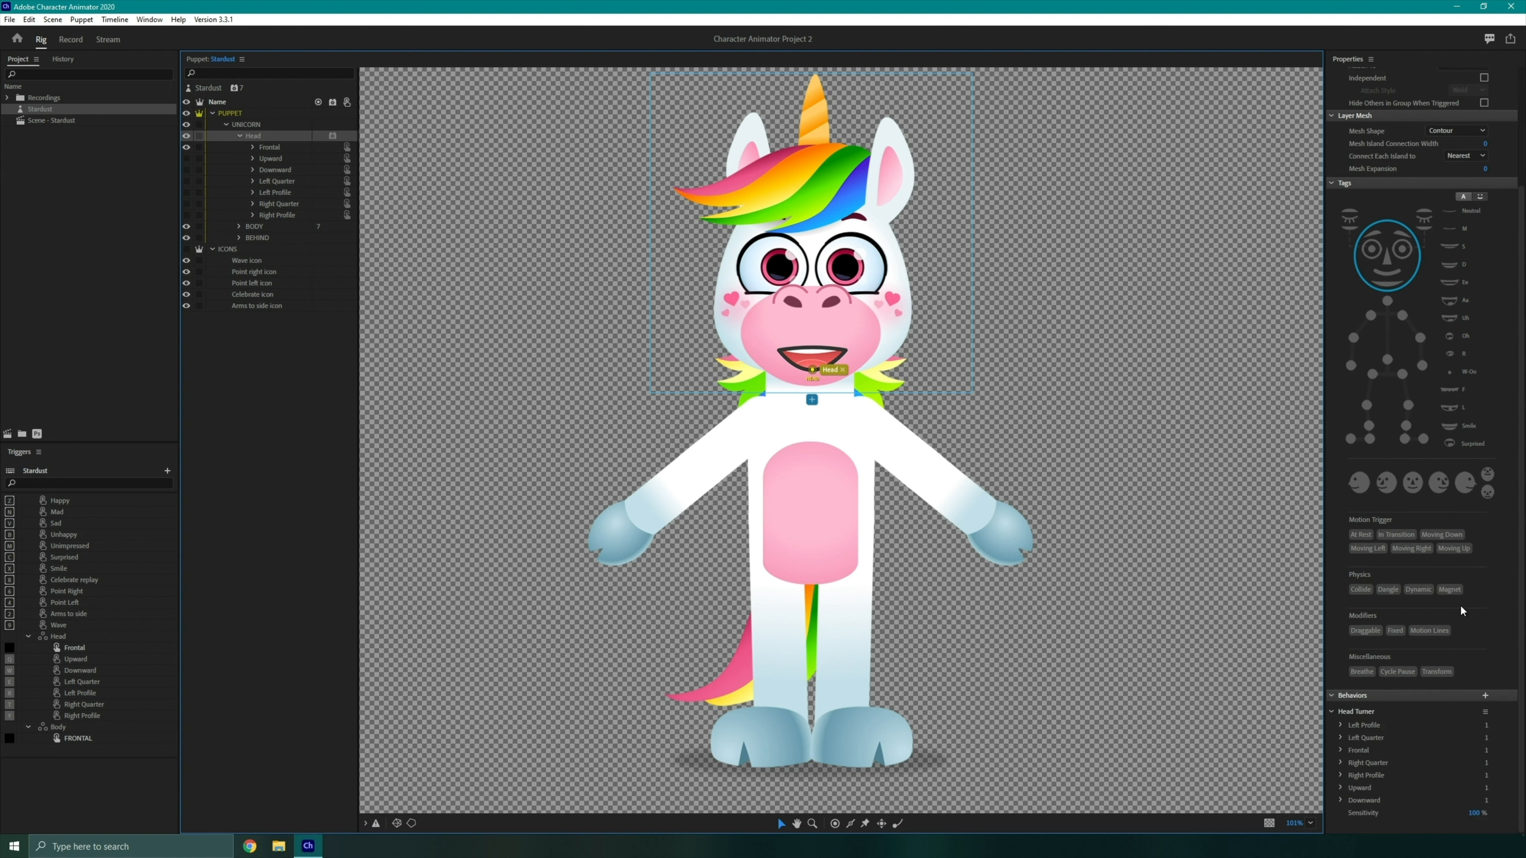
{"action": "left_click", "coordinate": [269, 147]}
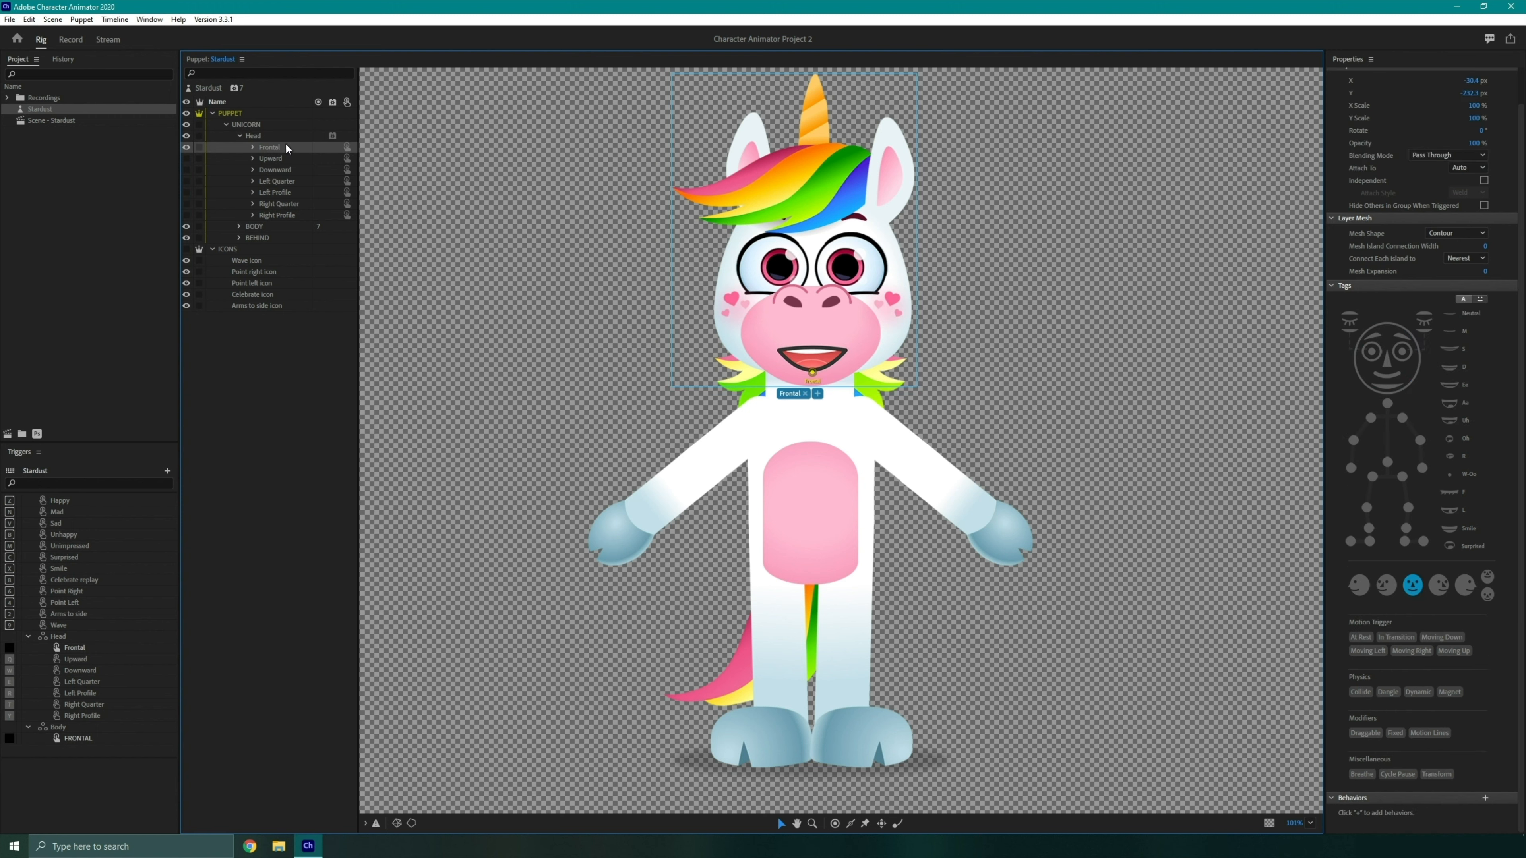
{"action": "scroll", "coordinate": [1400, 184], "scroll_direction": "up", "scroll_amount": 2}
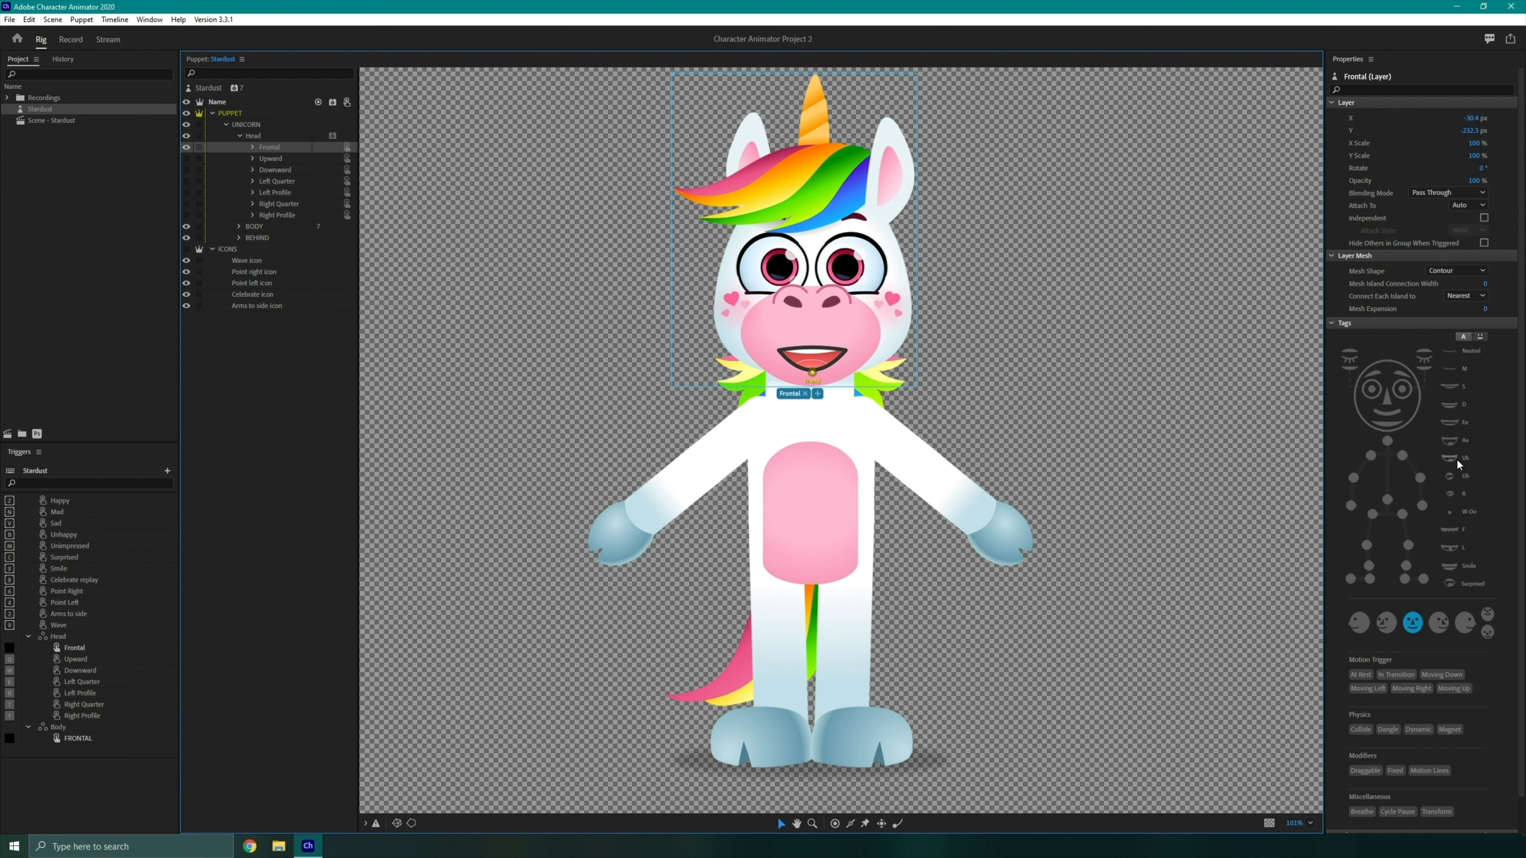
{"action": "scroll", "coordinate": [1430, 477], "scroll_direction": "down", "scroll_amount": 2}
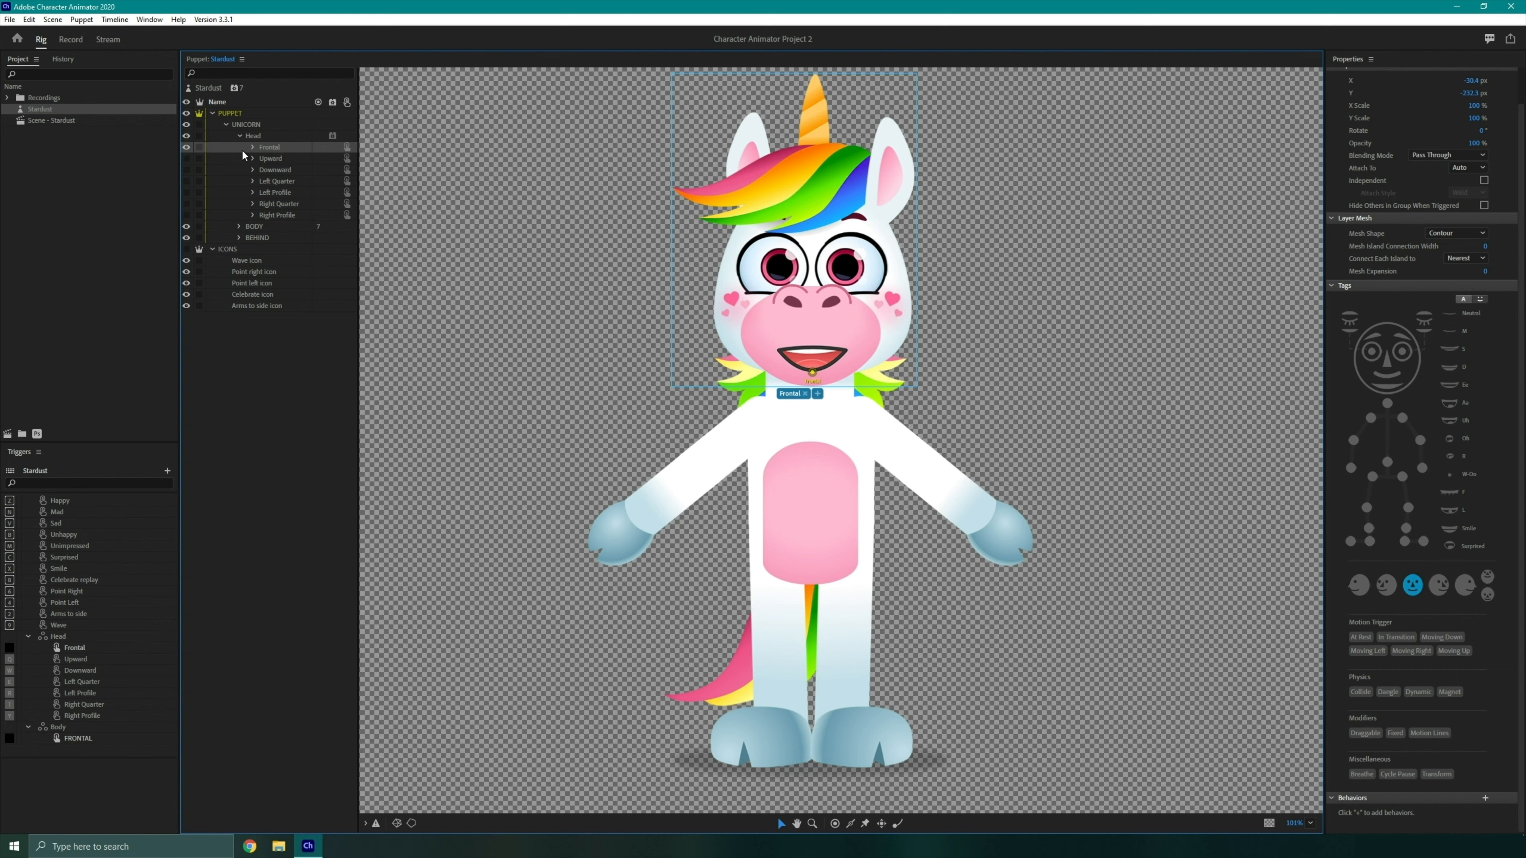
Expand the Frontal head and its left eye group, and inspect the light layer and the left eye's tag
{"action": "left_click", "coordinate": [252, 148]}
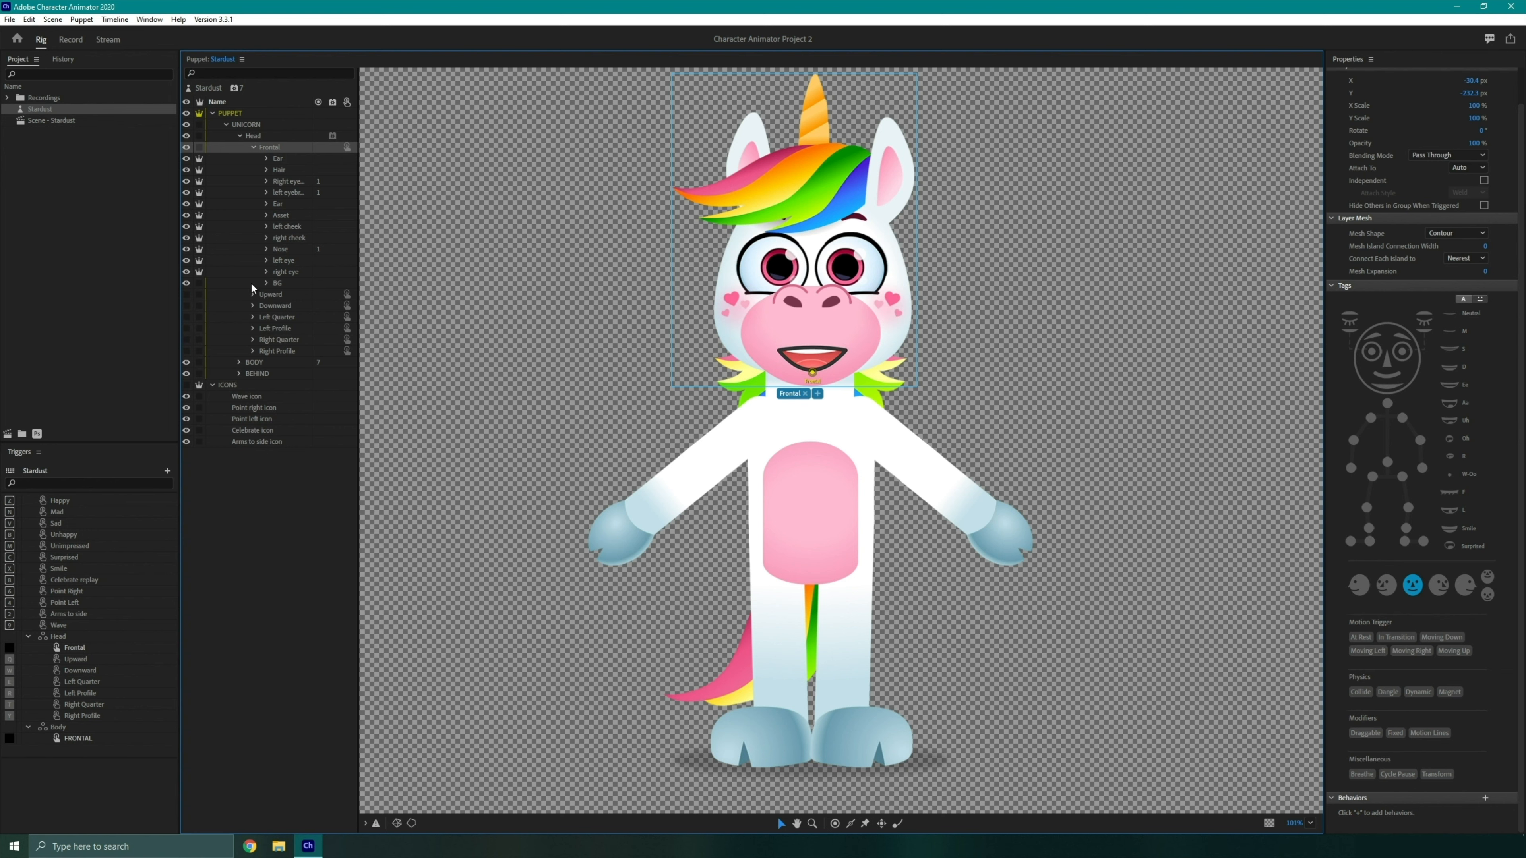
{"action": "left_click", "coordinate": [266, 260]}
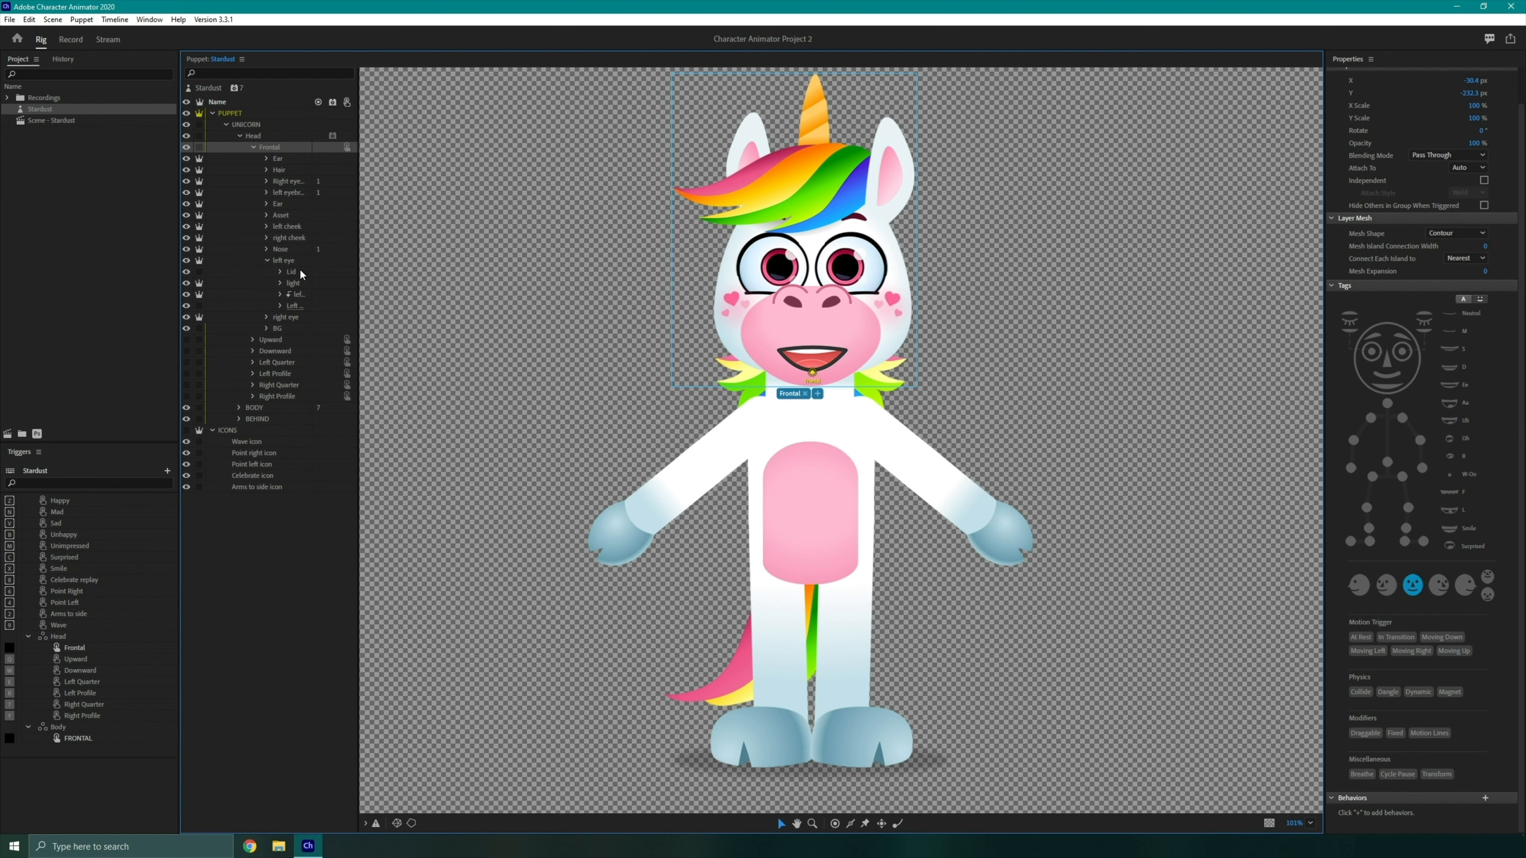
{"action": "left_click", "coordinate": [294, 283]}
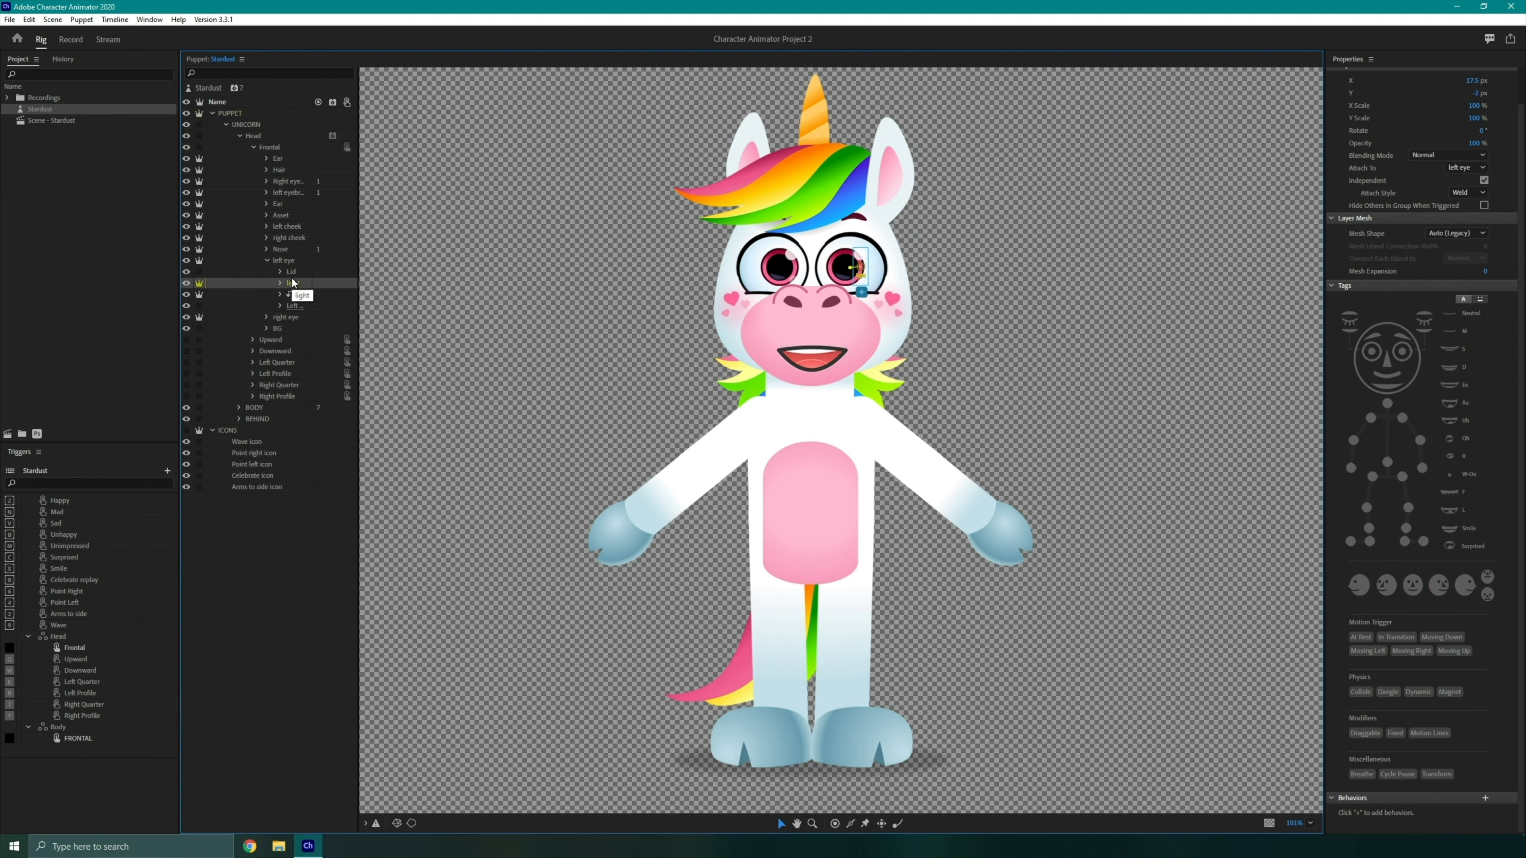
{"action": "left_click", "coordinate": [287, 262]}
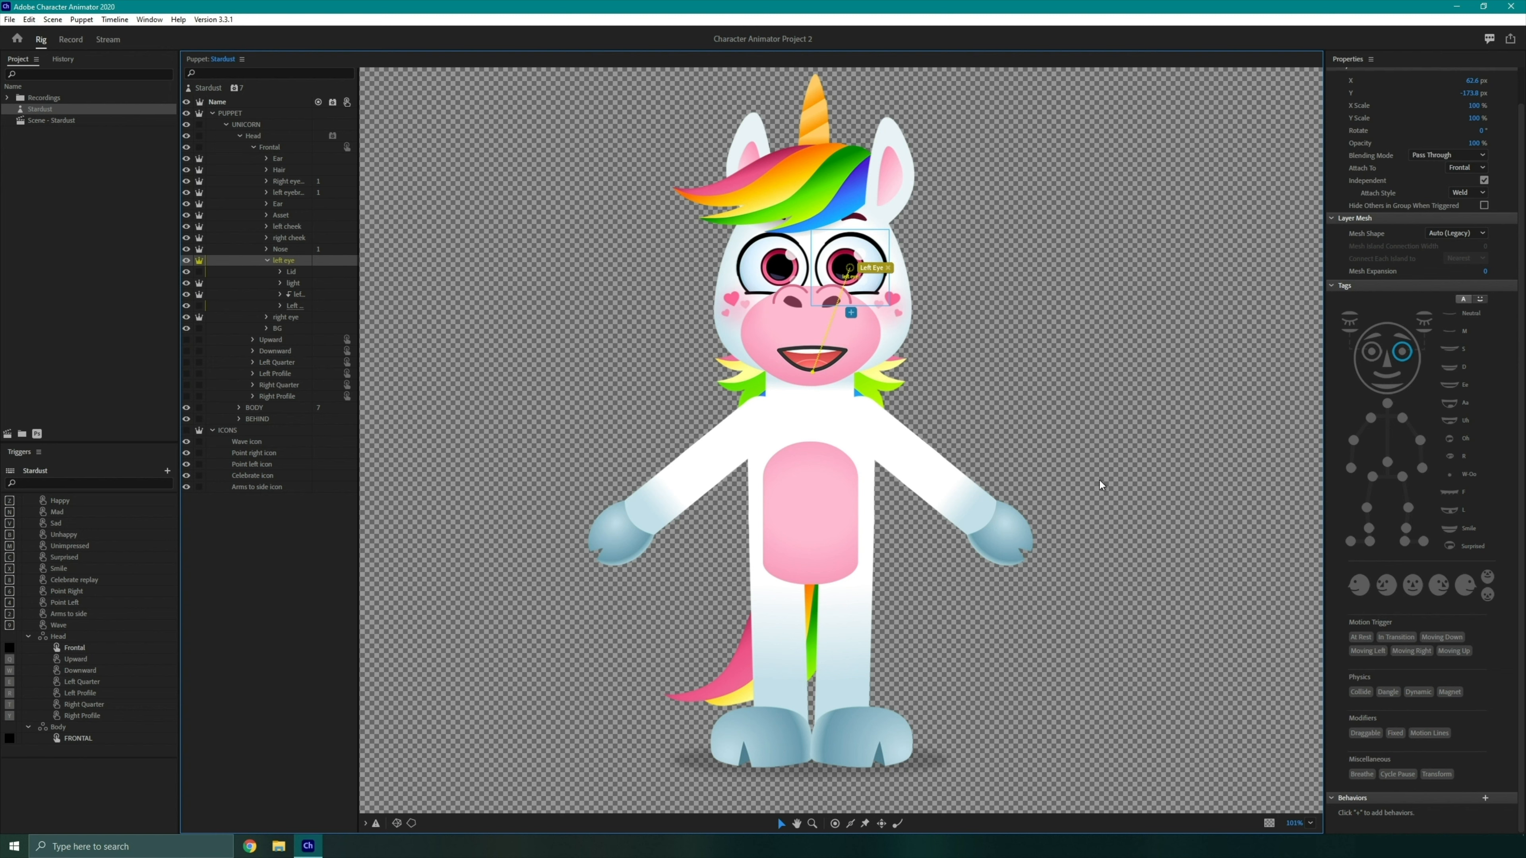
Return to the Record workspace and try pulling the unicorn's arm in the scene
{"action": "left_click", "coordinate": [70, 39]}
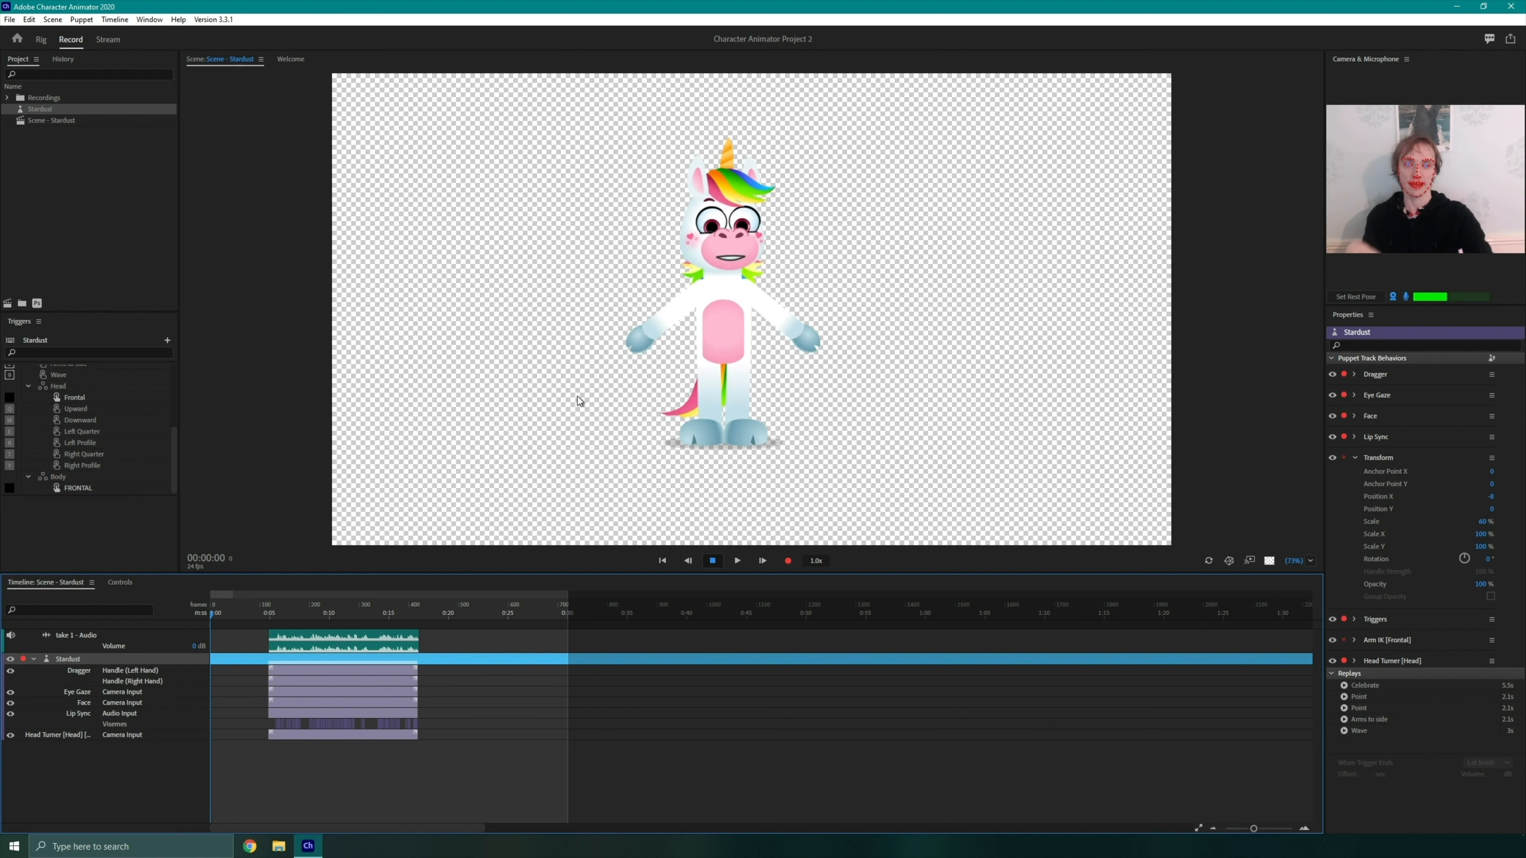
{"action": "left_click", "coordinate": [871, 320]}
{"action": "left_click_drag", "start_coordinate": [870, 320], "coordinate": [803, 182]}
{"action": "left_click_drag", "start_coordinate": [820, 224], "coordinate": [811, 219]}
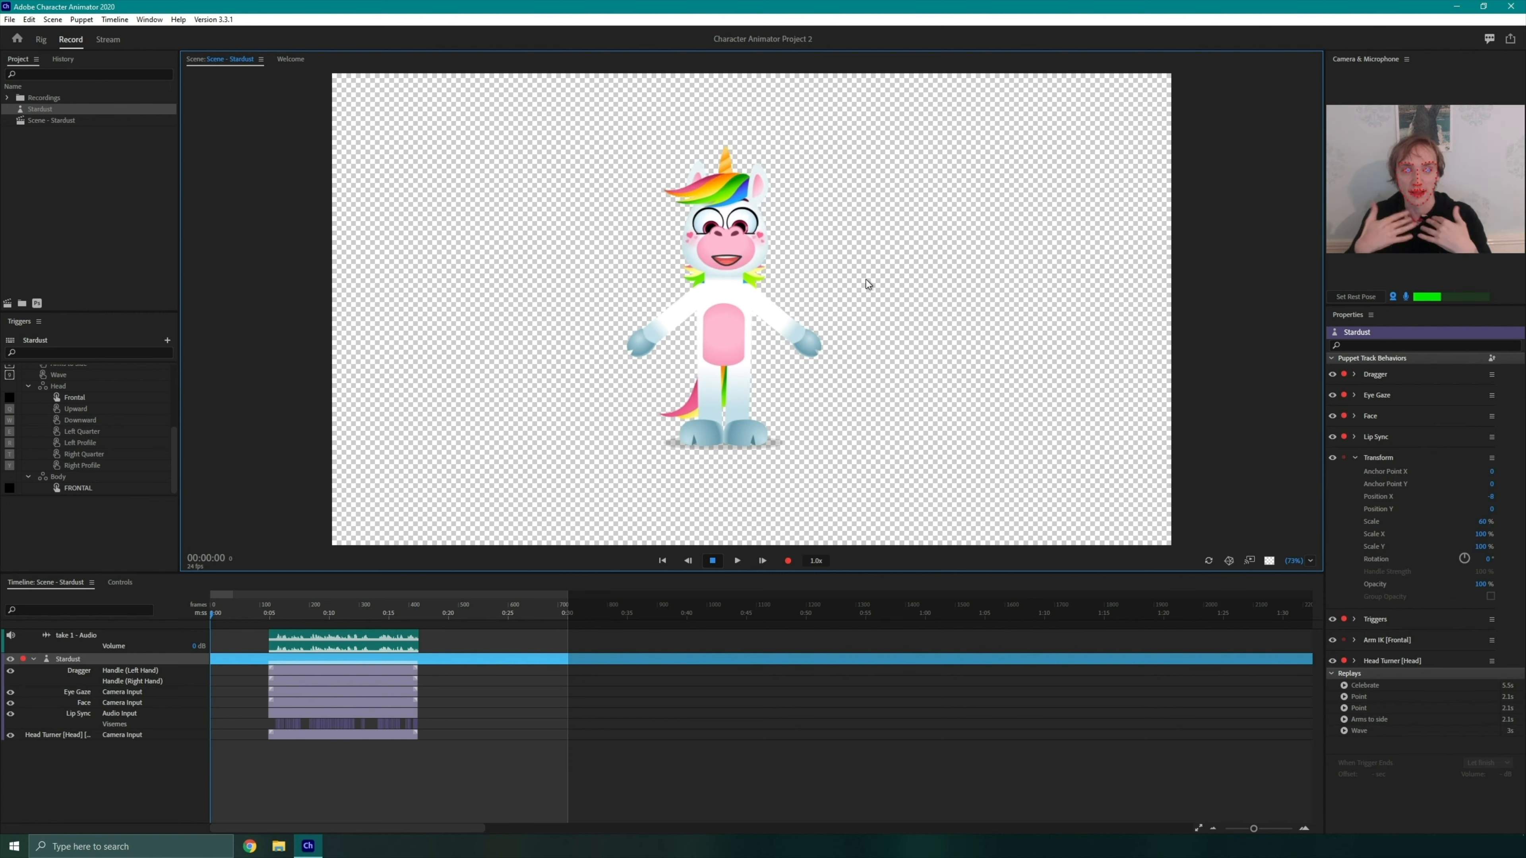
Go back to the Rig workspace and inspect the ICONS group and its Wave icon layer
{"action": "left_click", "coordinate": [40, 41]}
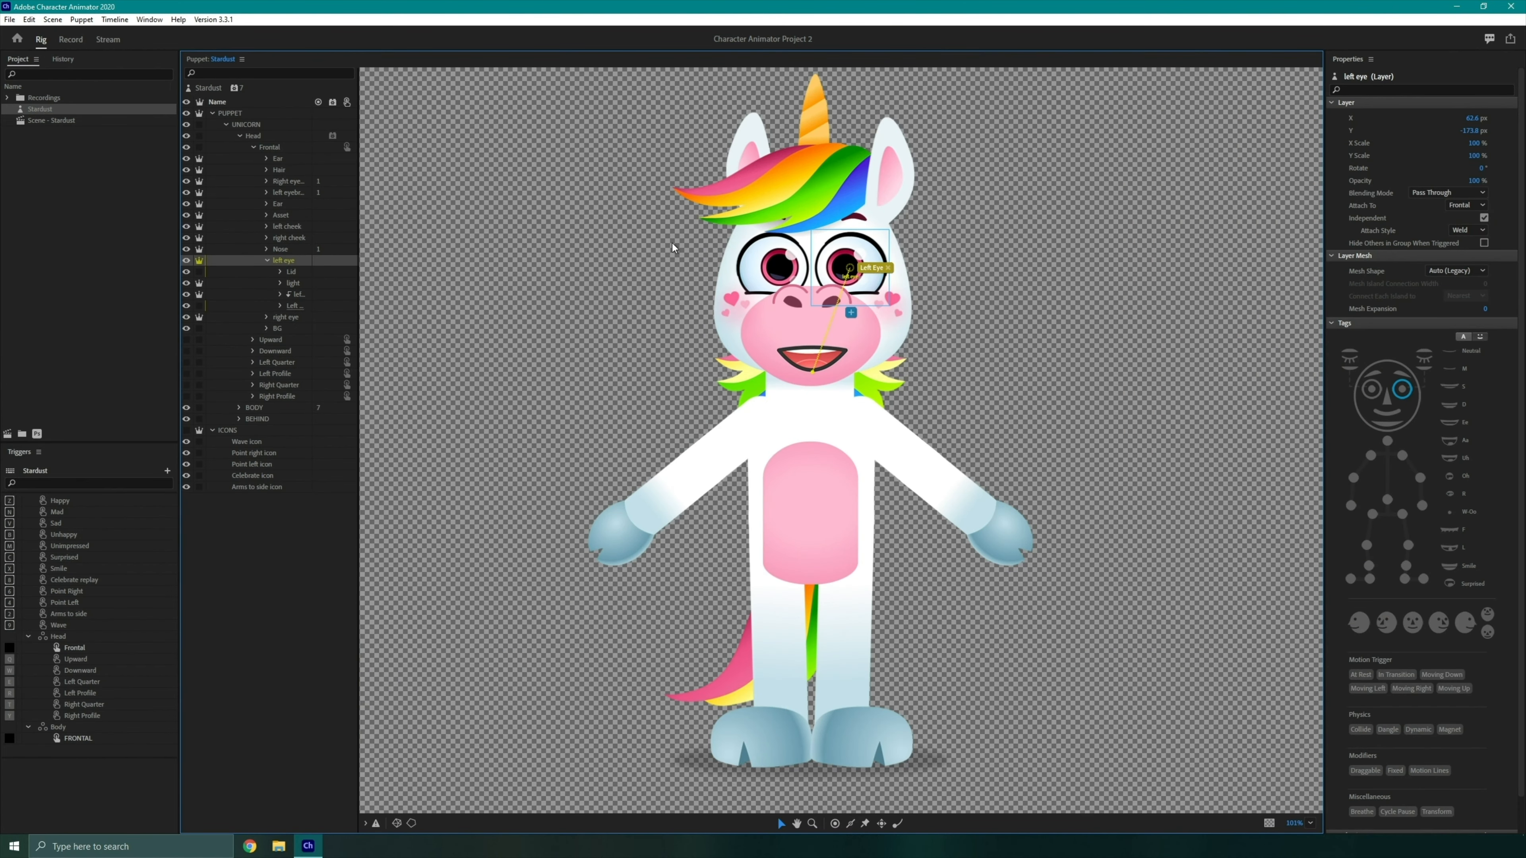
{"action": "left_click", "coordinate": [246, 428]}
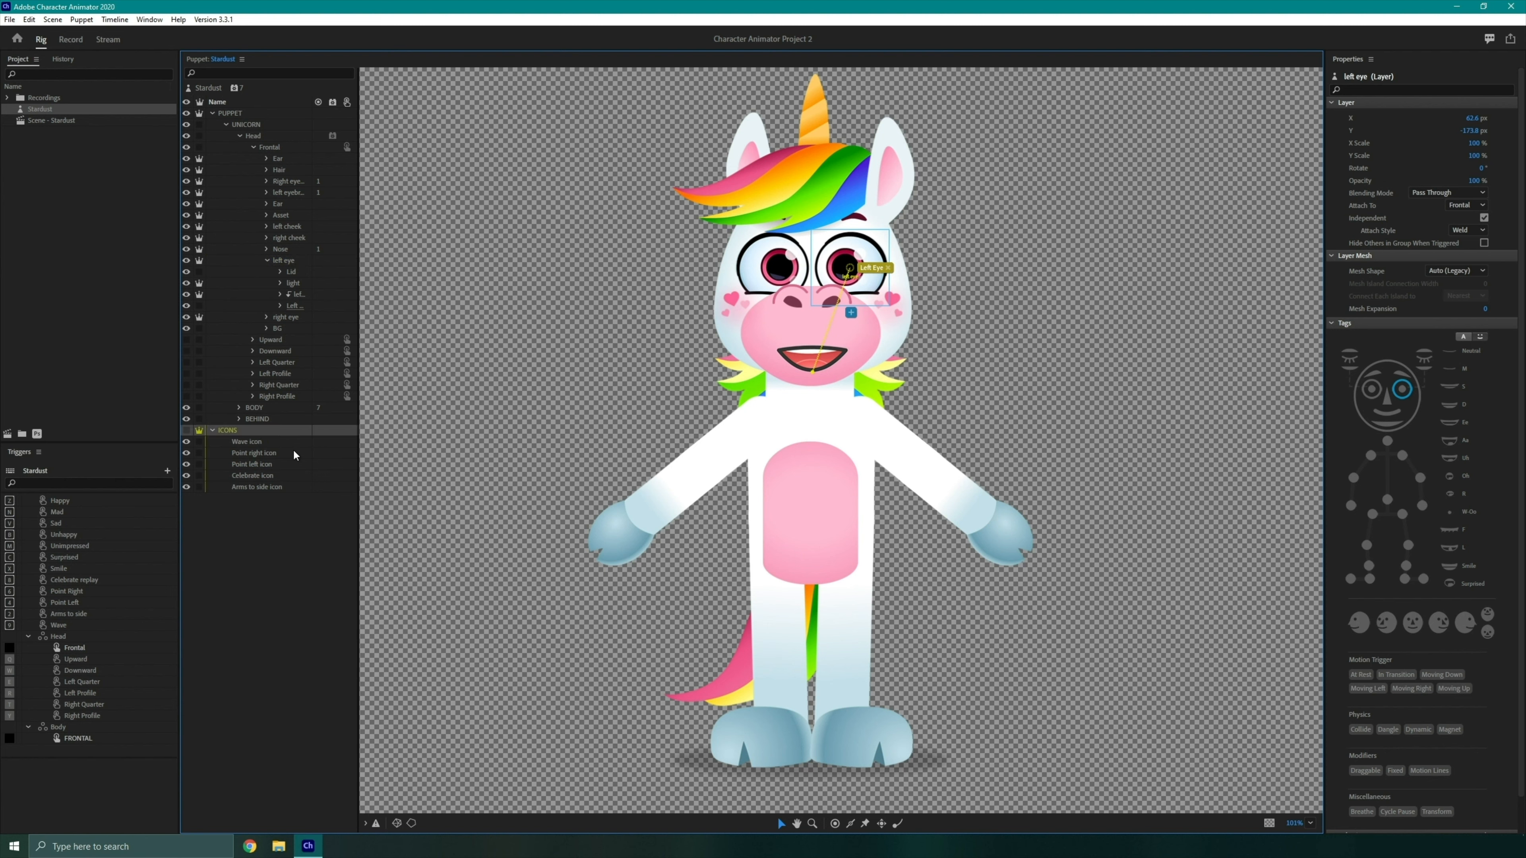
{"action": "left_click", "coordinate": [263, 443]}
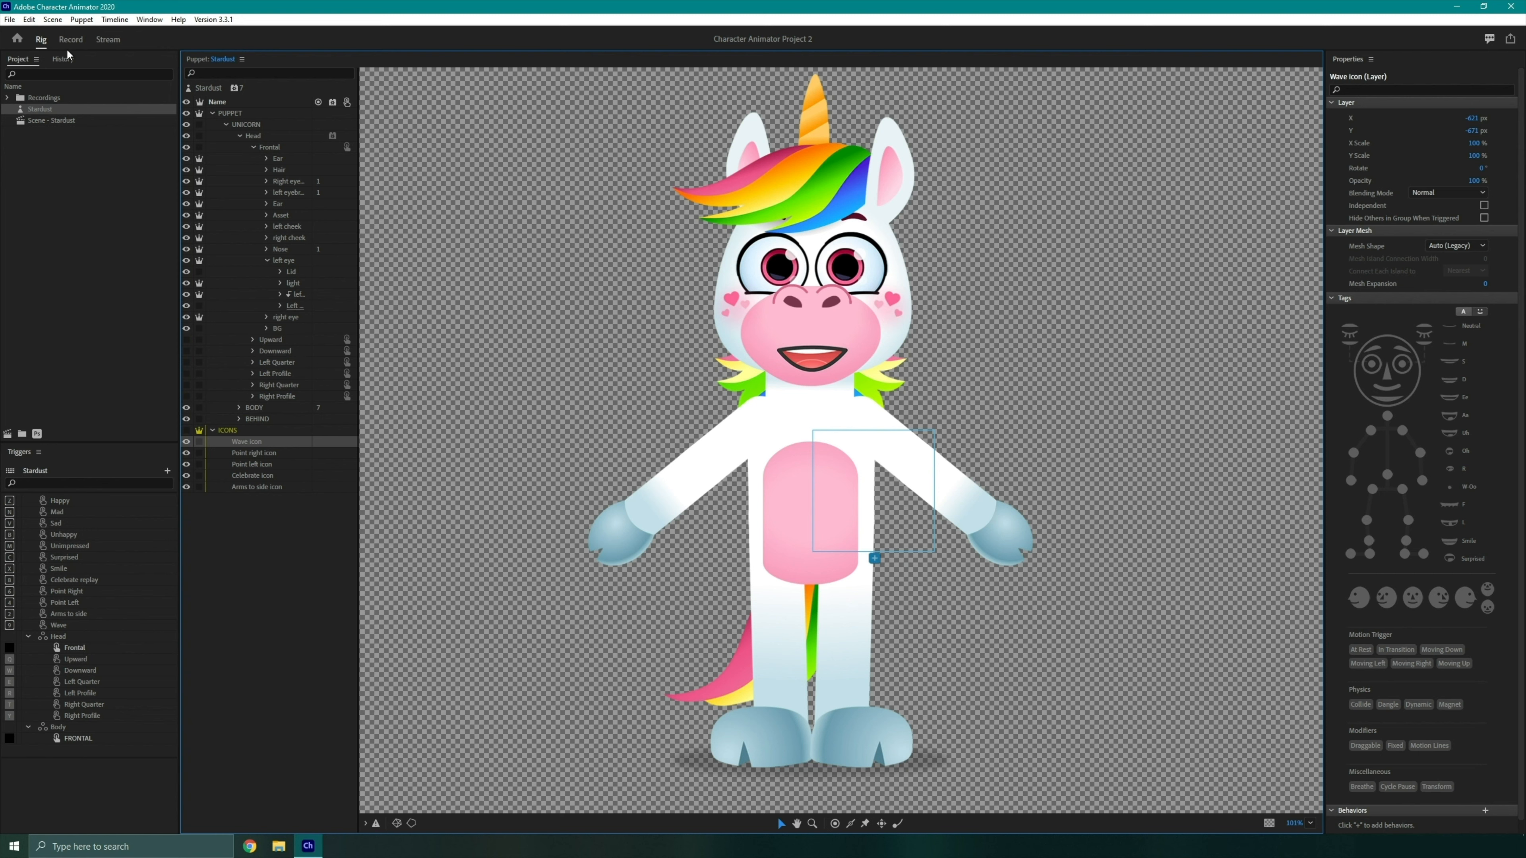
Switch to the Stream workspace and try the puppet's Upward head, Celebrate and pointing triggers
{"action": "left_click", "coordinate": [107, 40]}
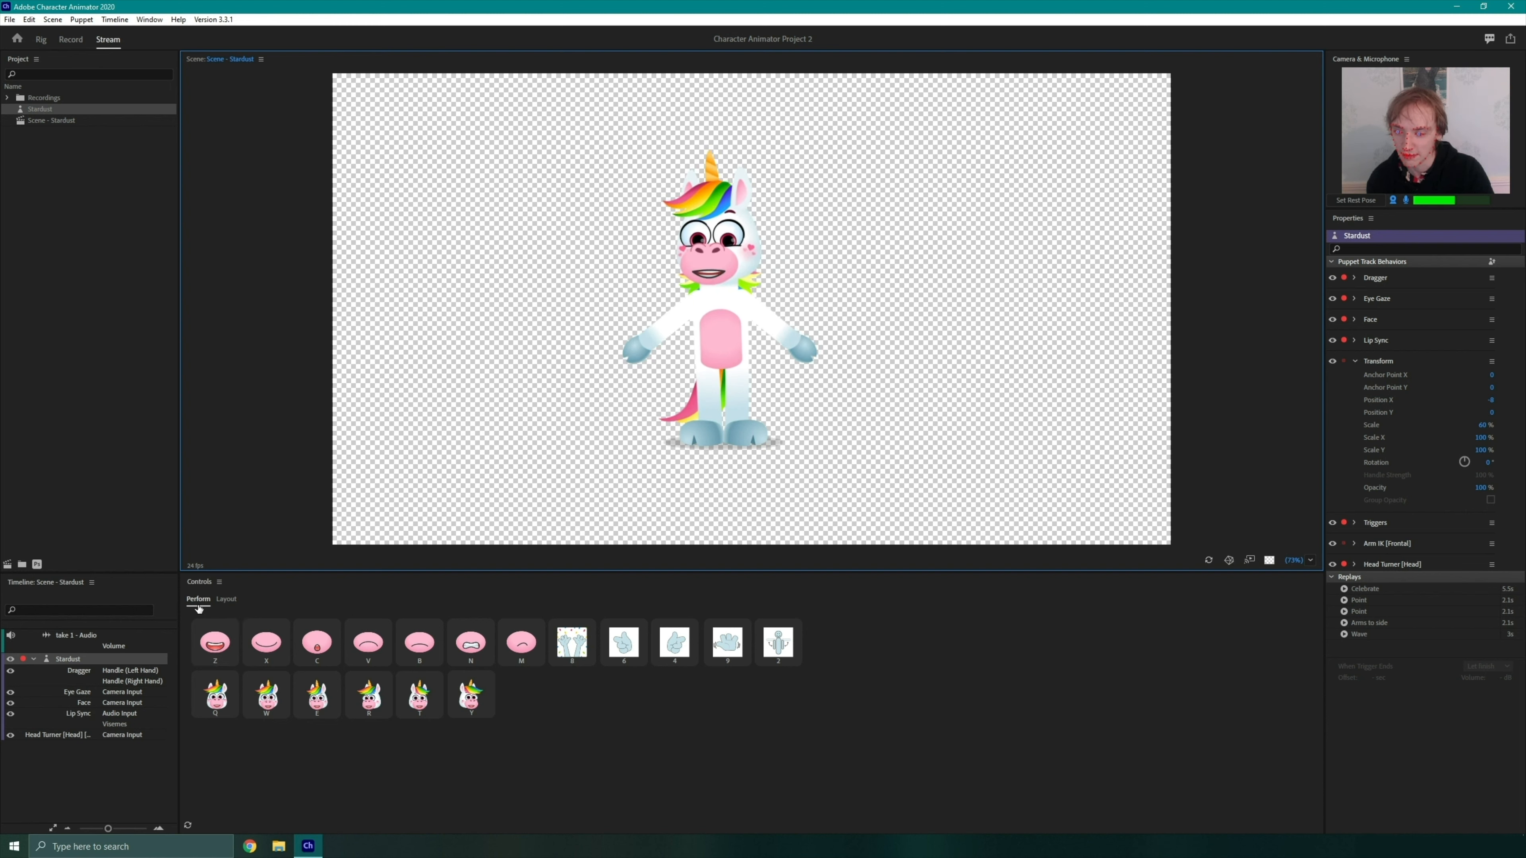
{"action": "left_click", "coordinate": [235, 702]}
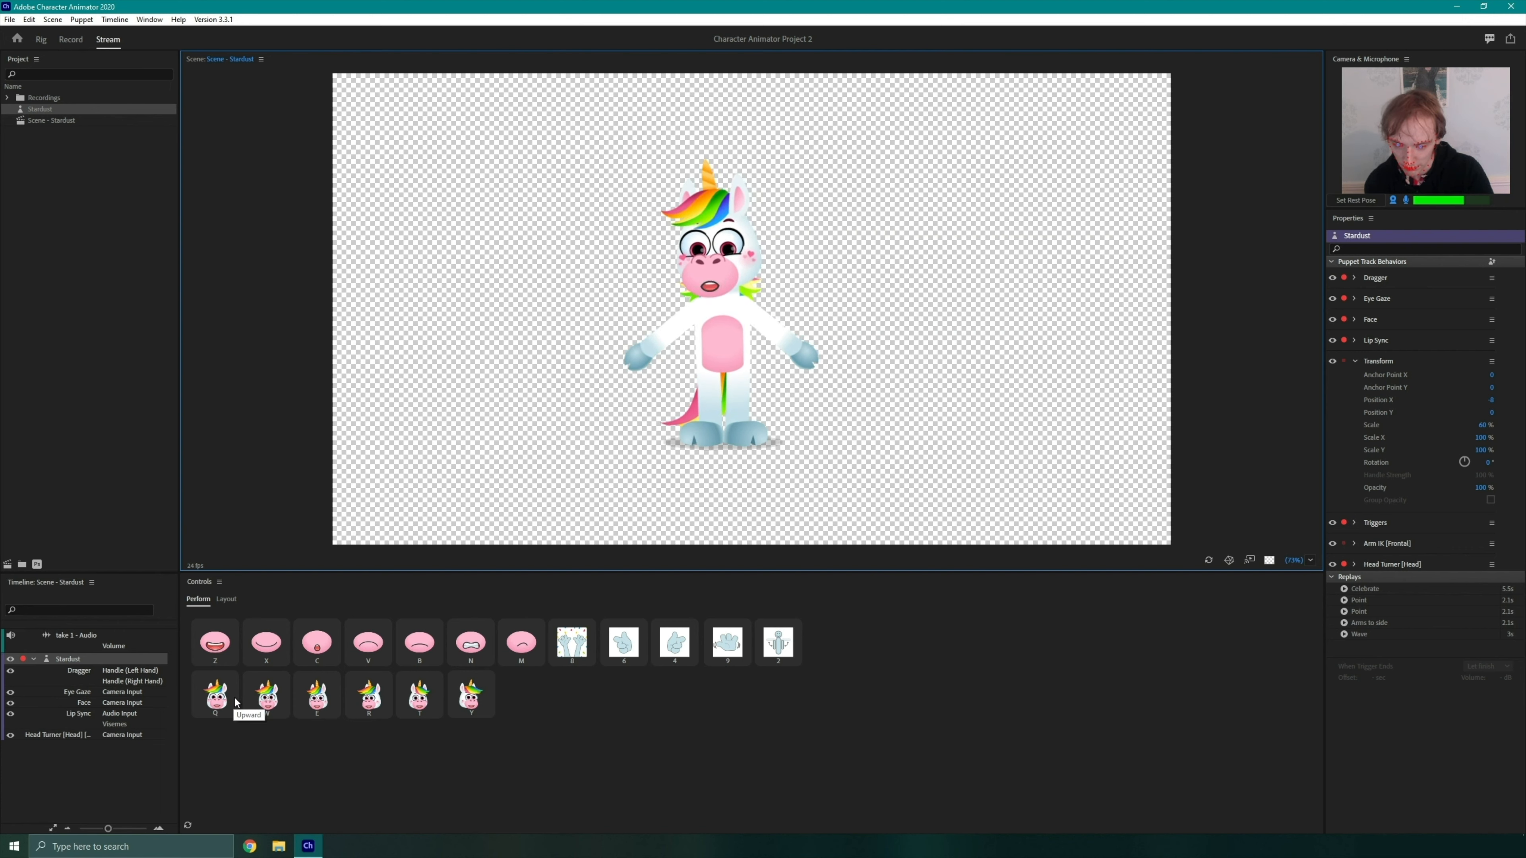
{"action": "key", "text": "8"}
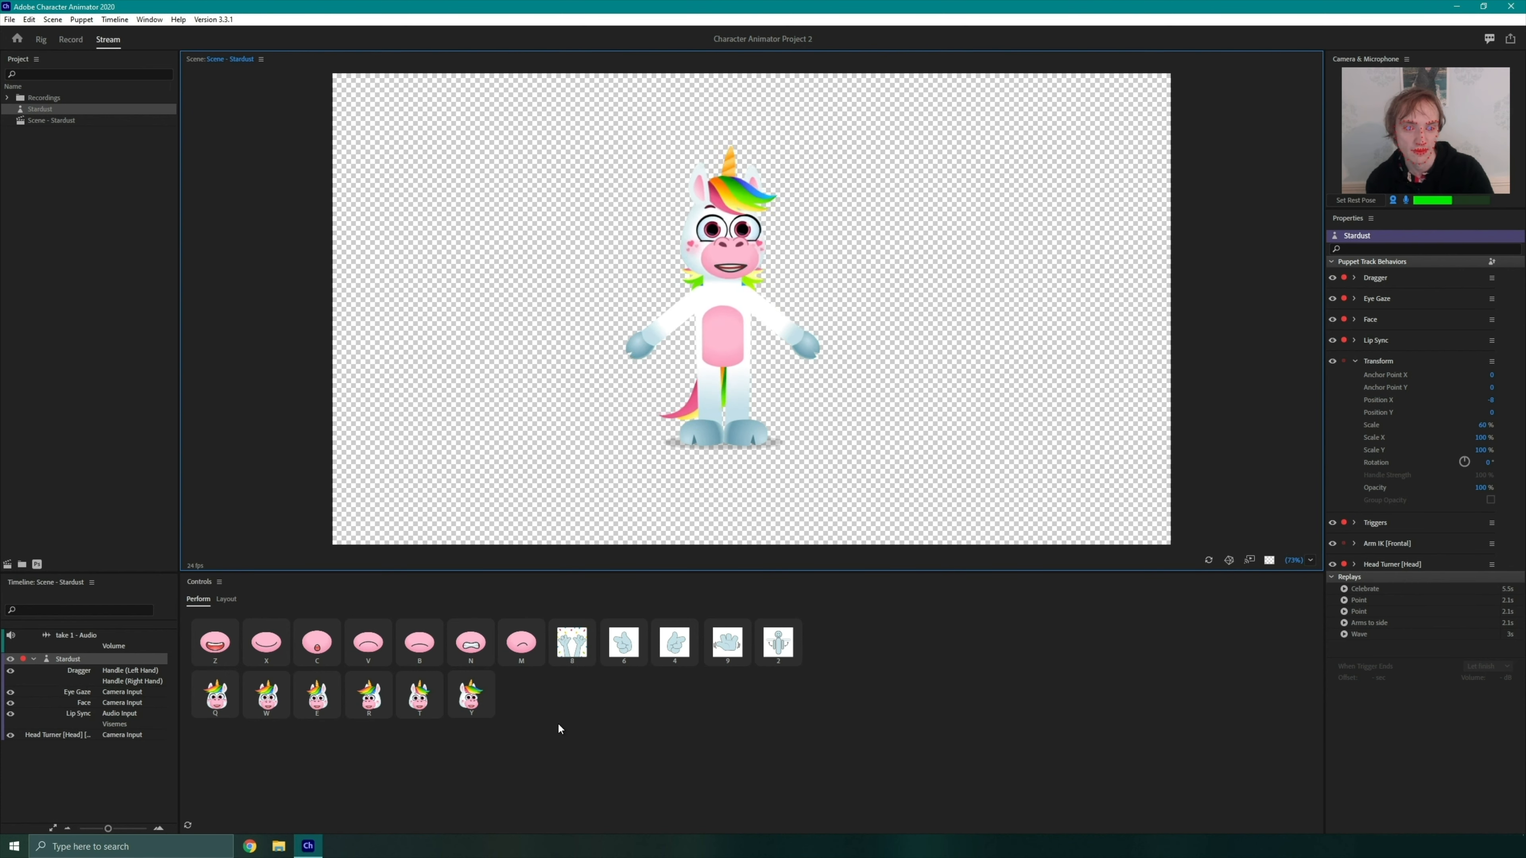
{"action": "key", "text": "4"}
{"action": "key", "text": "4"}
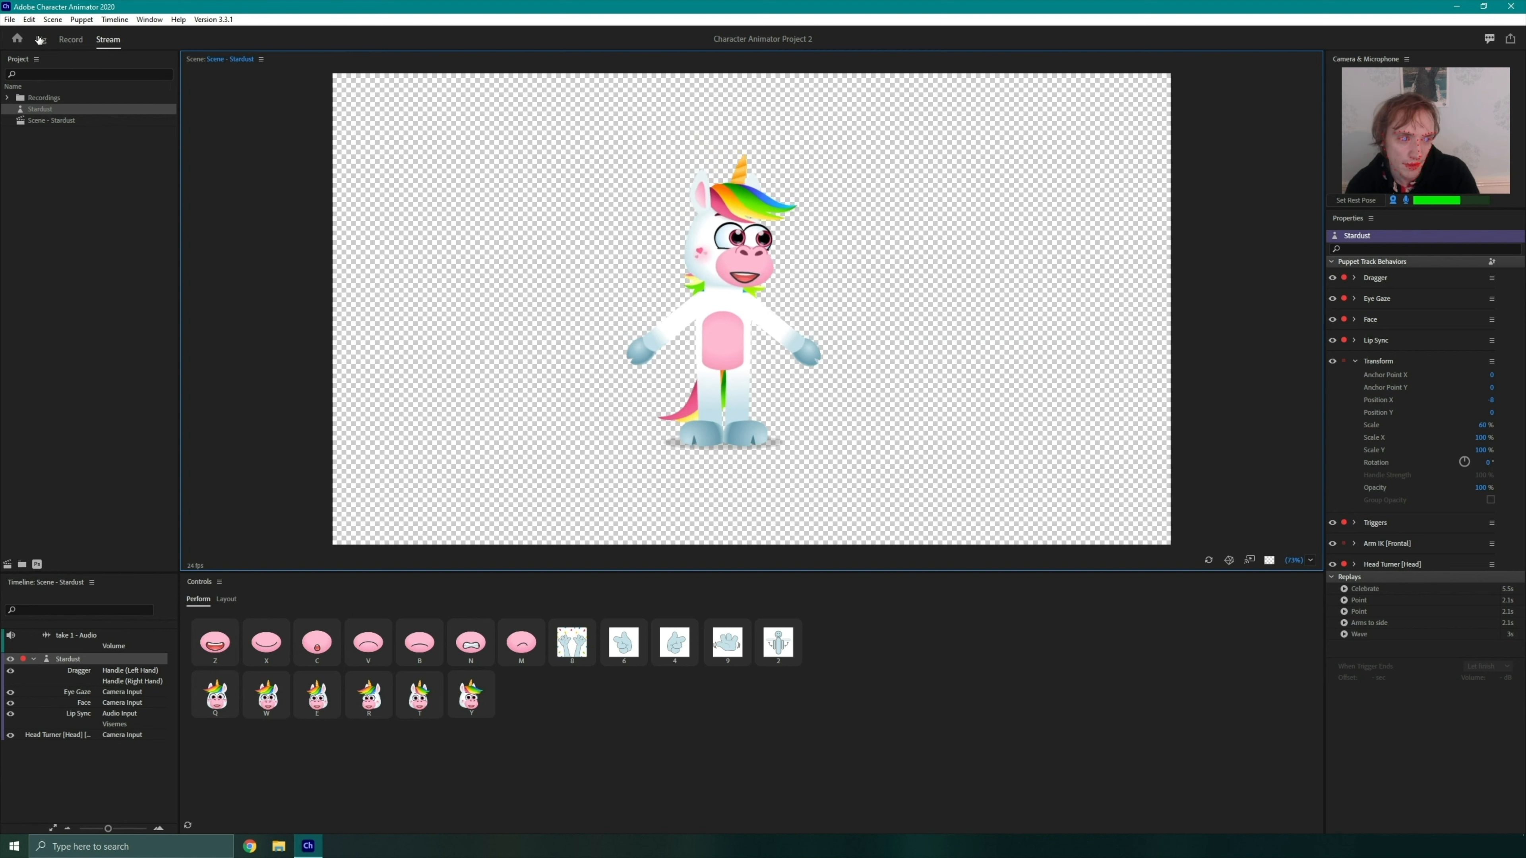
Open the Characterizer for making a puppet from a new capture
{"action": "left_click", "coordinate": [12, 20]}
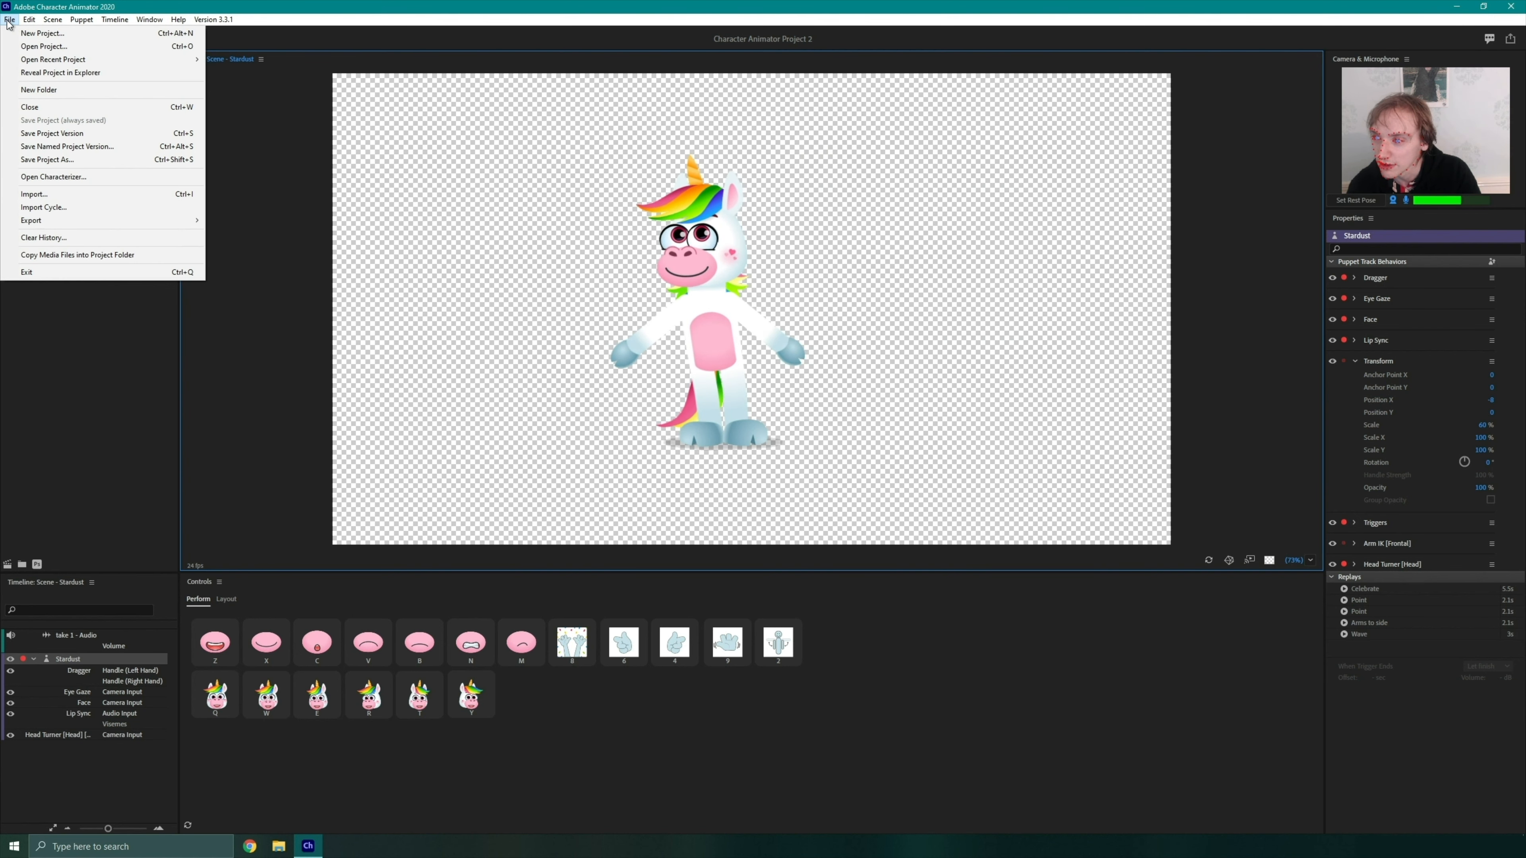
{"action": "left_click", "coordinate": [74, 180]}
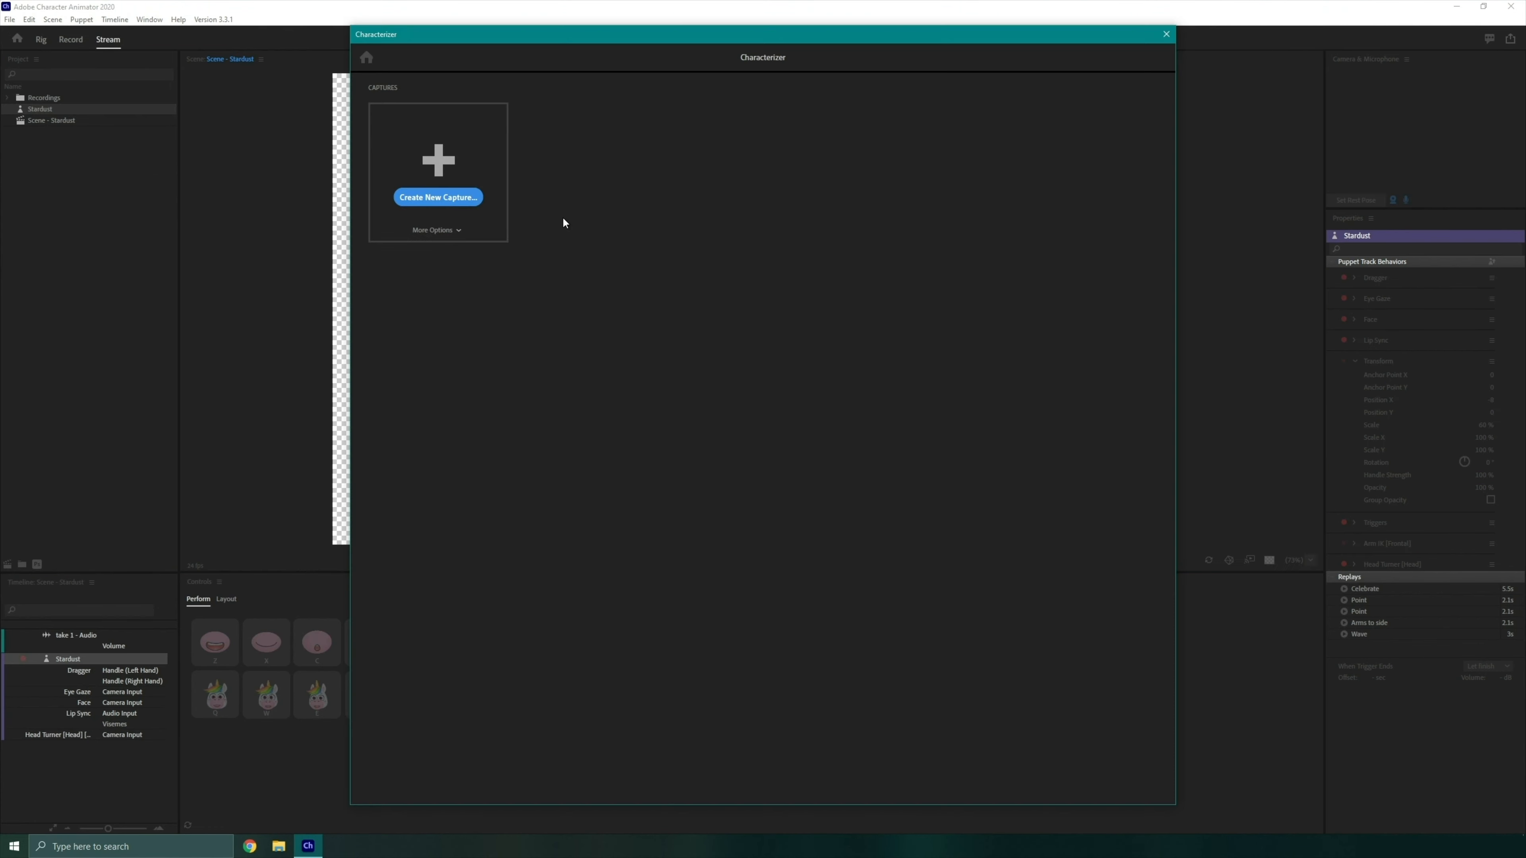
Create a new camera capture of the facial expressions, continue to the style editor and step through the captured poses
{"action": "left_click", "coordinate": [429, 200]}
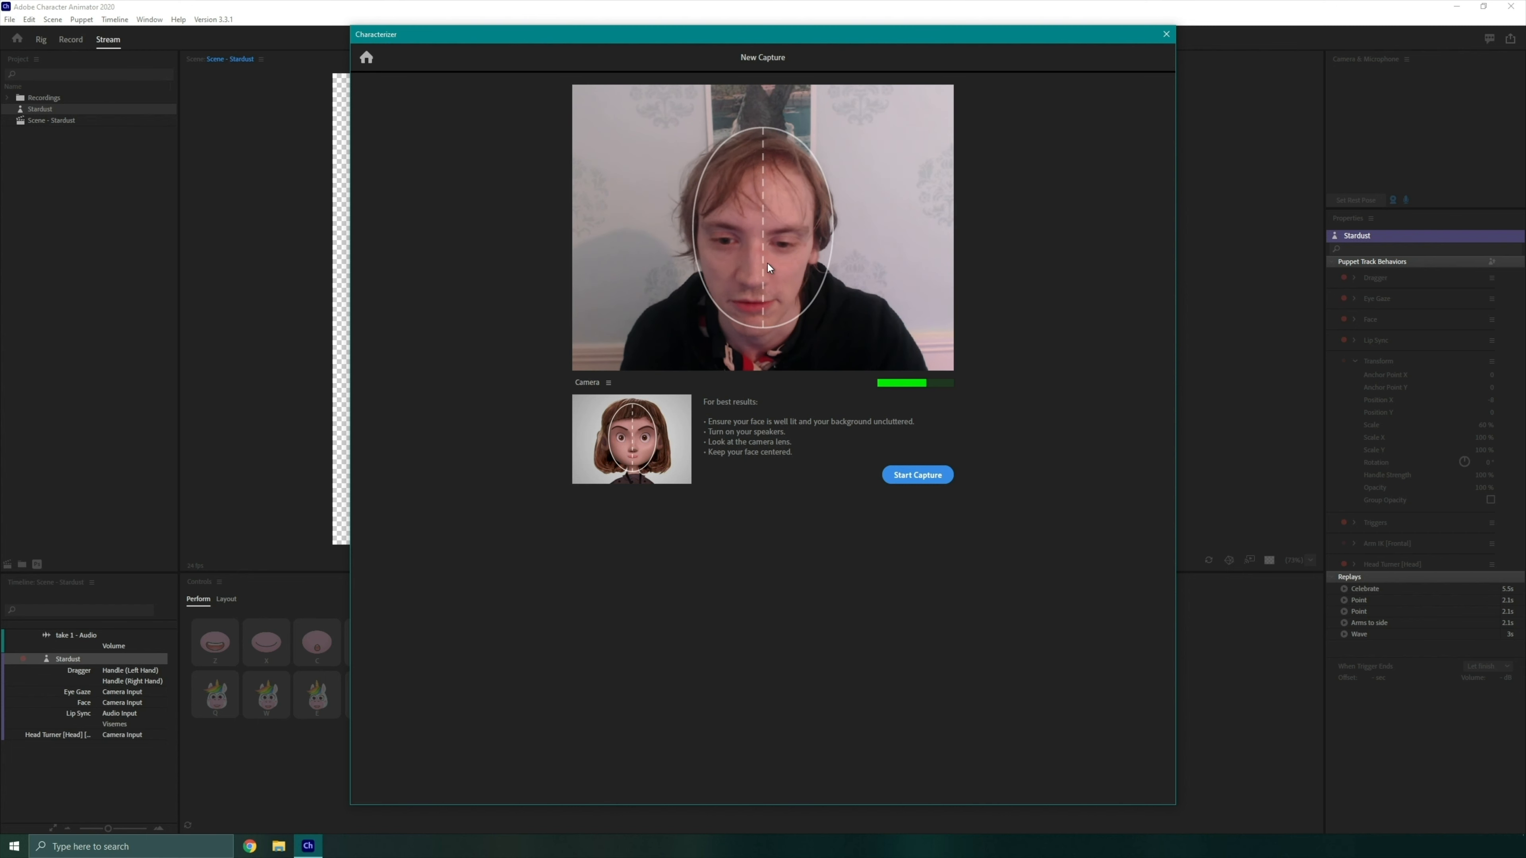
{"action": "left_click", "coordinate": [903, 475]}
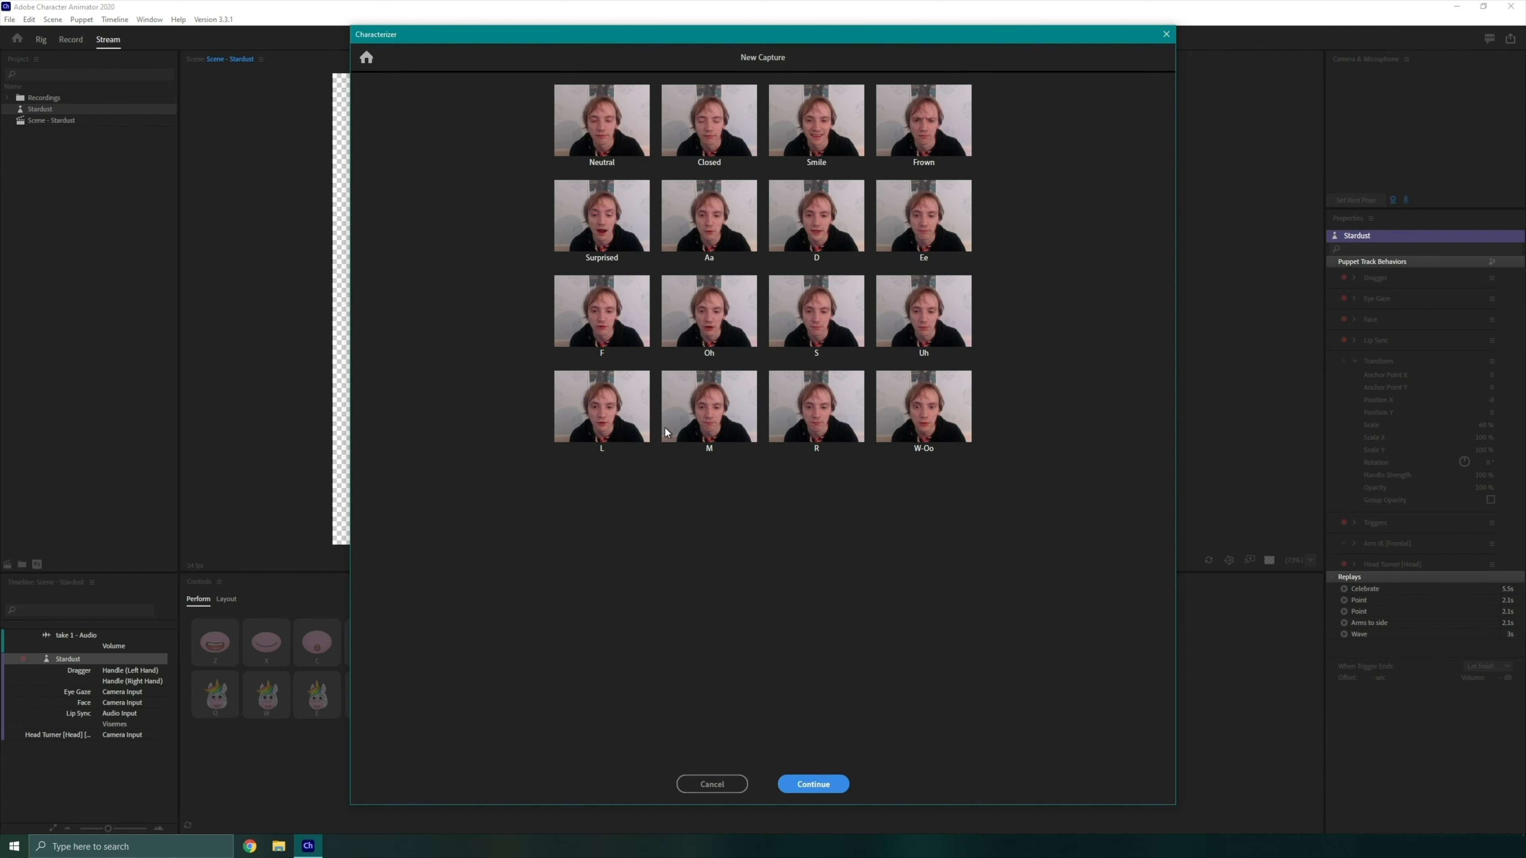
{"action": "left_click", "coordinate": [799, 781]}
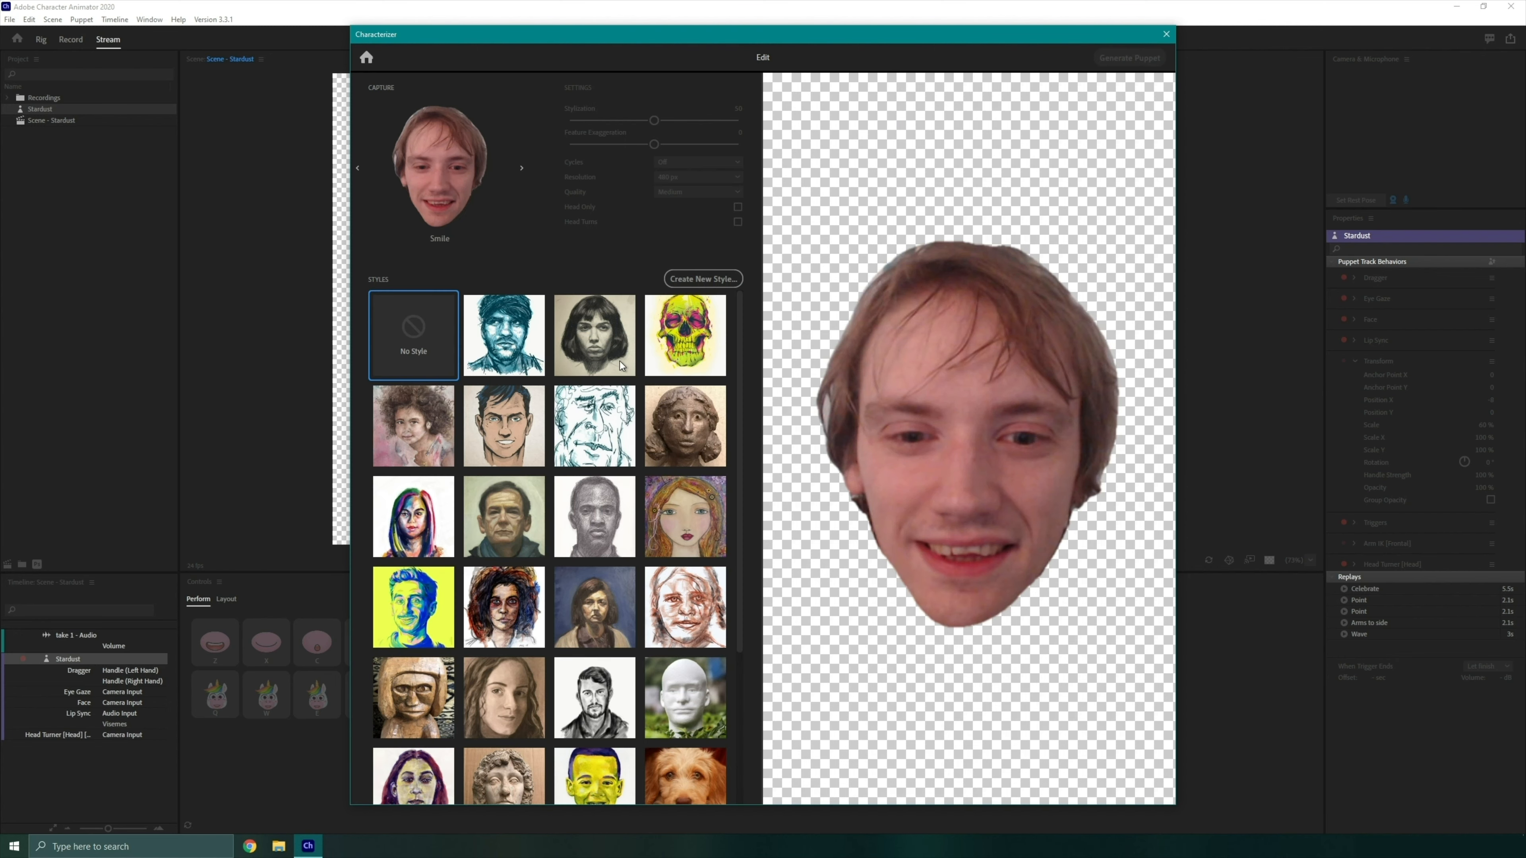
{"action": "left_click", "coordinate": [522, 171]}
{"action": "left_click", "coordinate": [523, 171]}
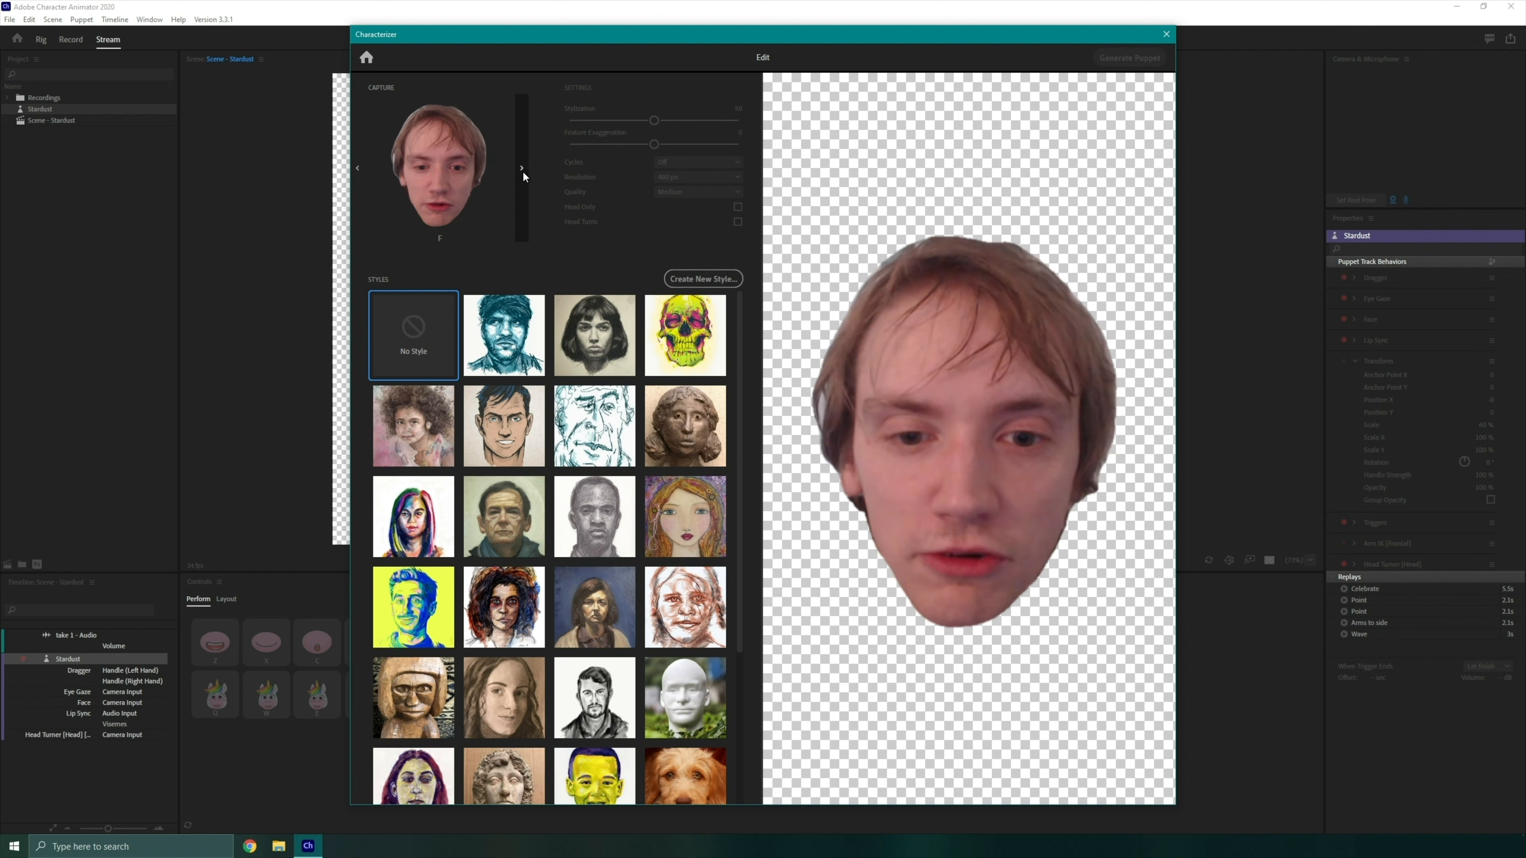
Try the Pretzel Puppy, yellow-and-blue portrait, charcoal woman portrait and Blue Sketch styles on the captured face
{"action": "scroll", "coordinate": [688, 523], "scroll_direction": "down", "scroll_amount": 3}
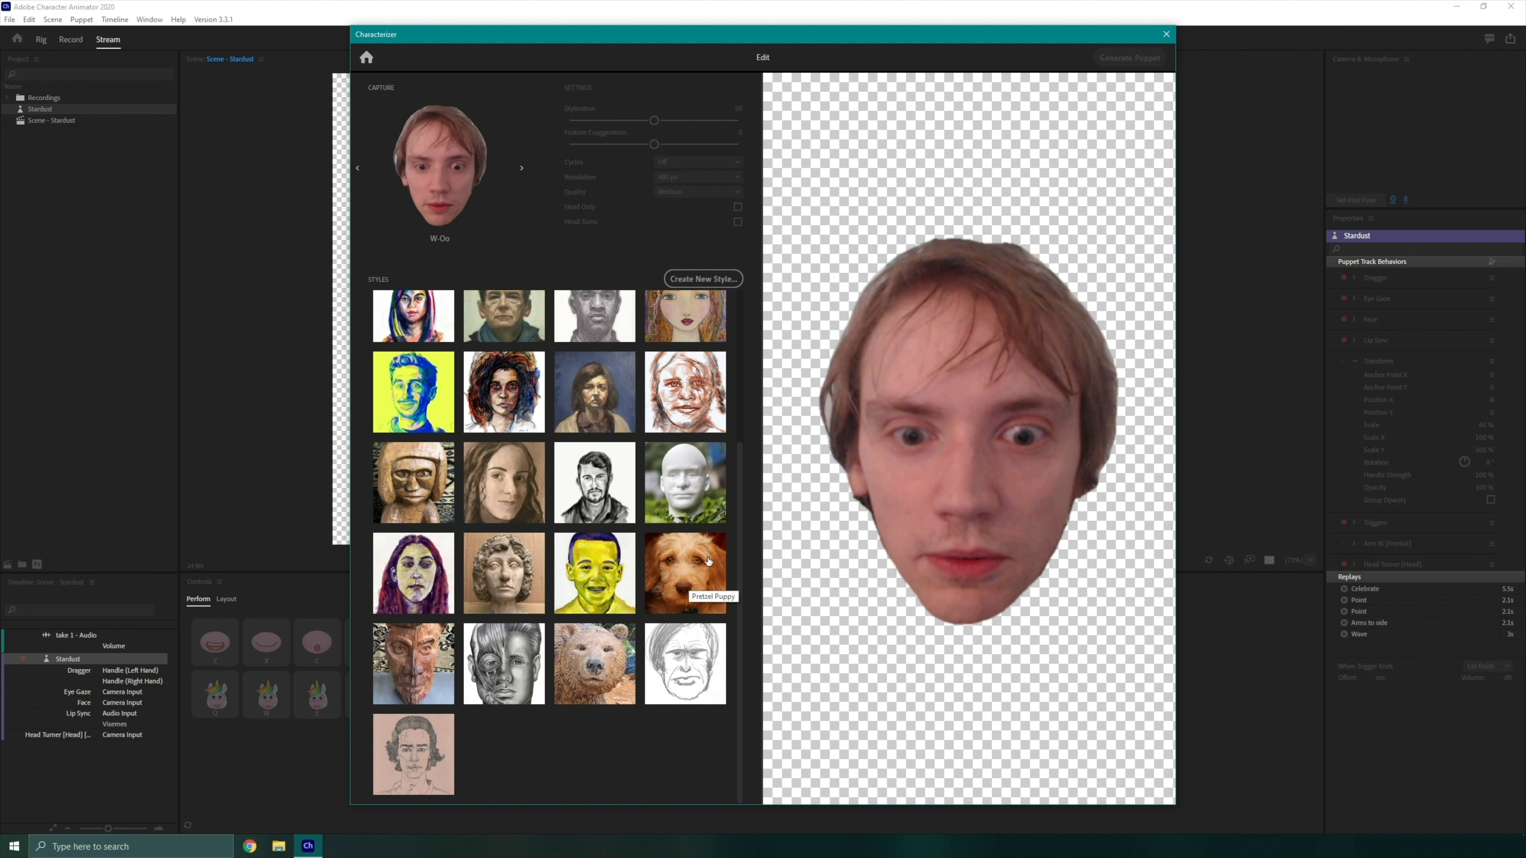
{"action": "left_click", "coordinate": [692, 568]}
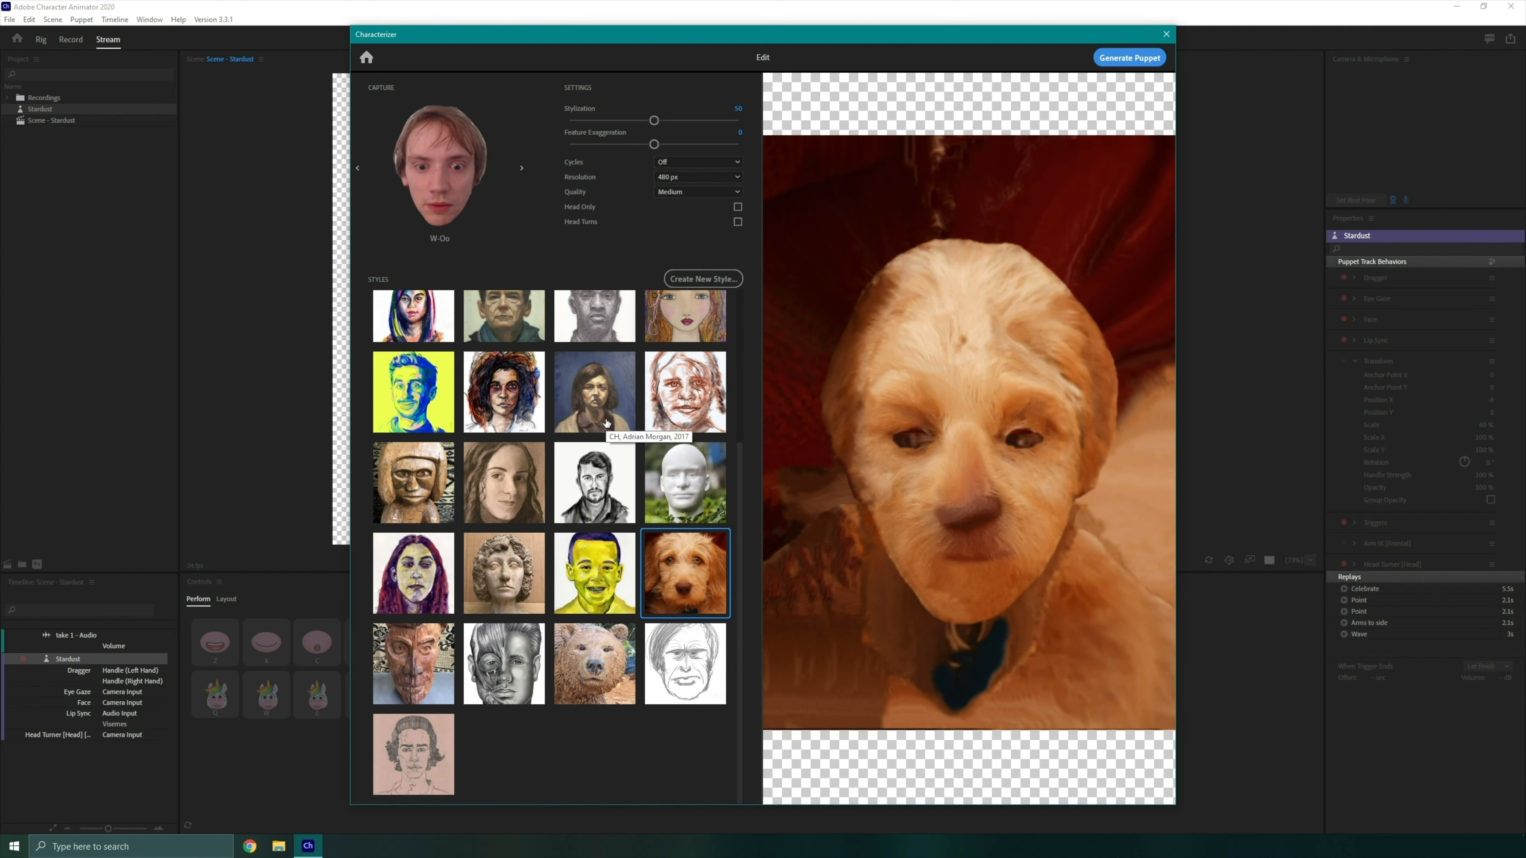
{"action": "scroll", "coordinate": [605, 422], "scroll_direction": "up", "scroll_amount": 3}
{"action": "left_click", "coordinate": [415, 612]}
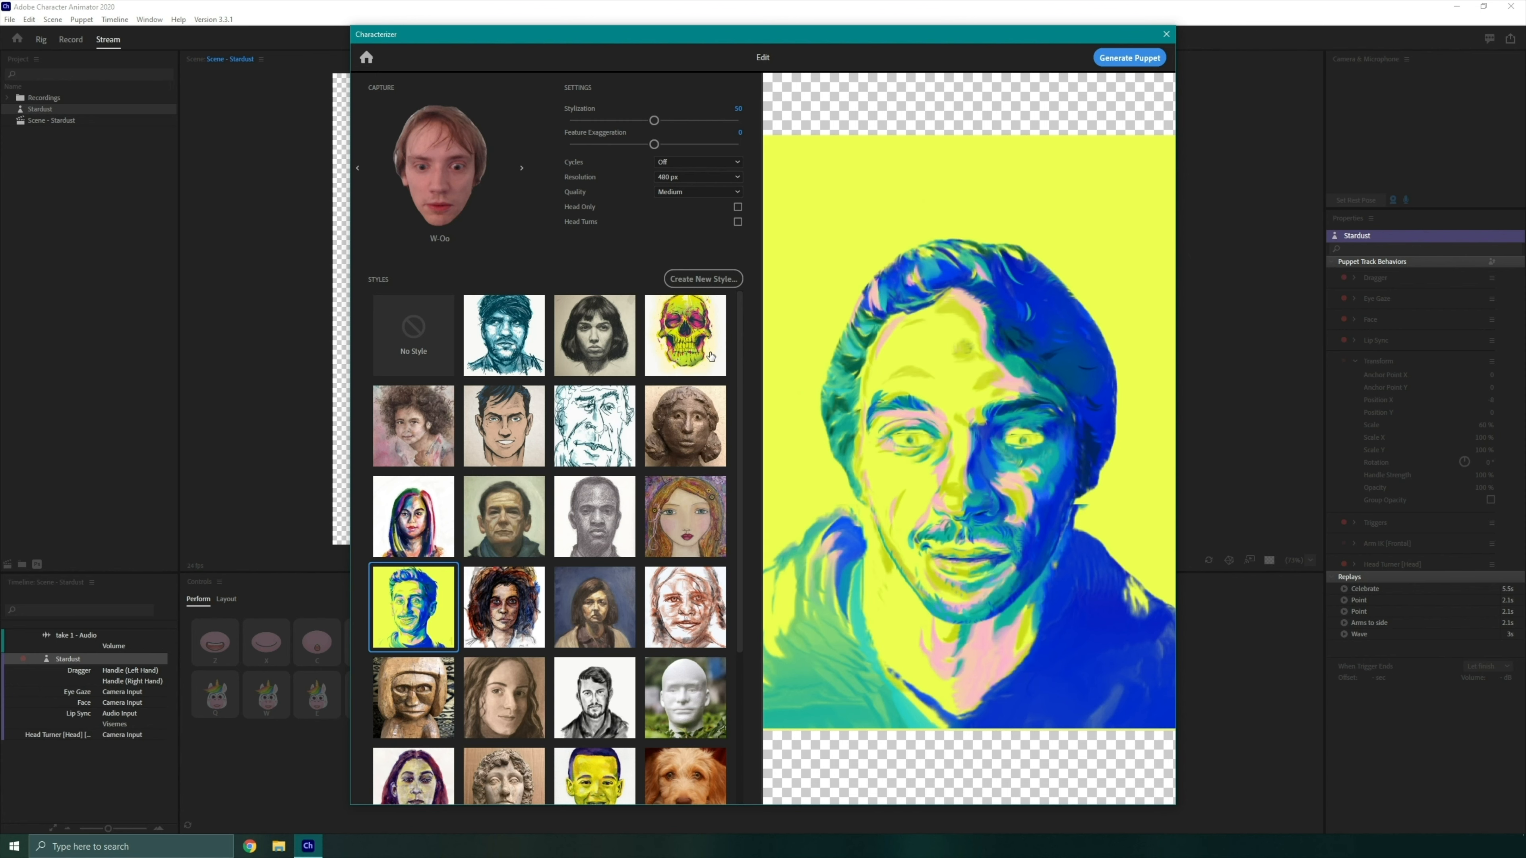
{"action": "left_click", "coordinate": [601, 338]}
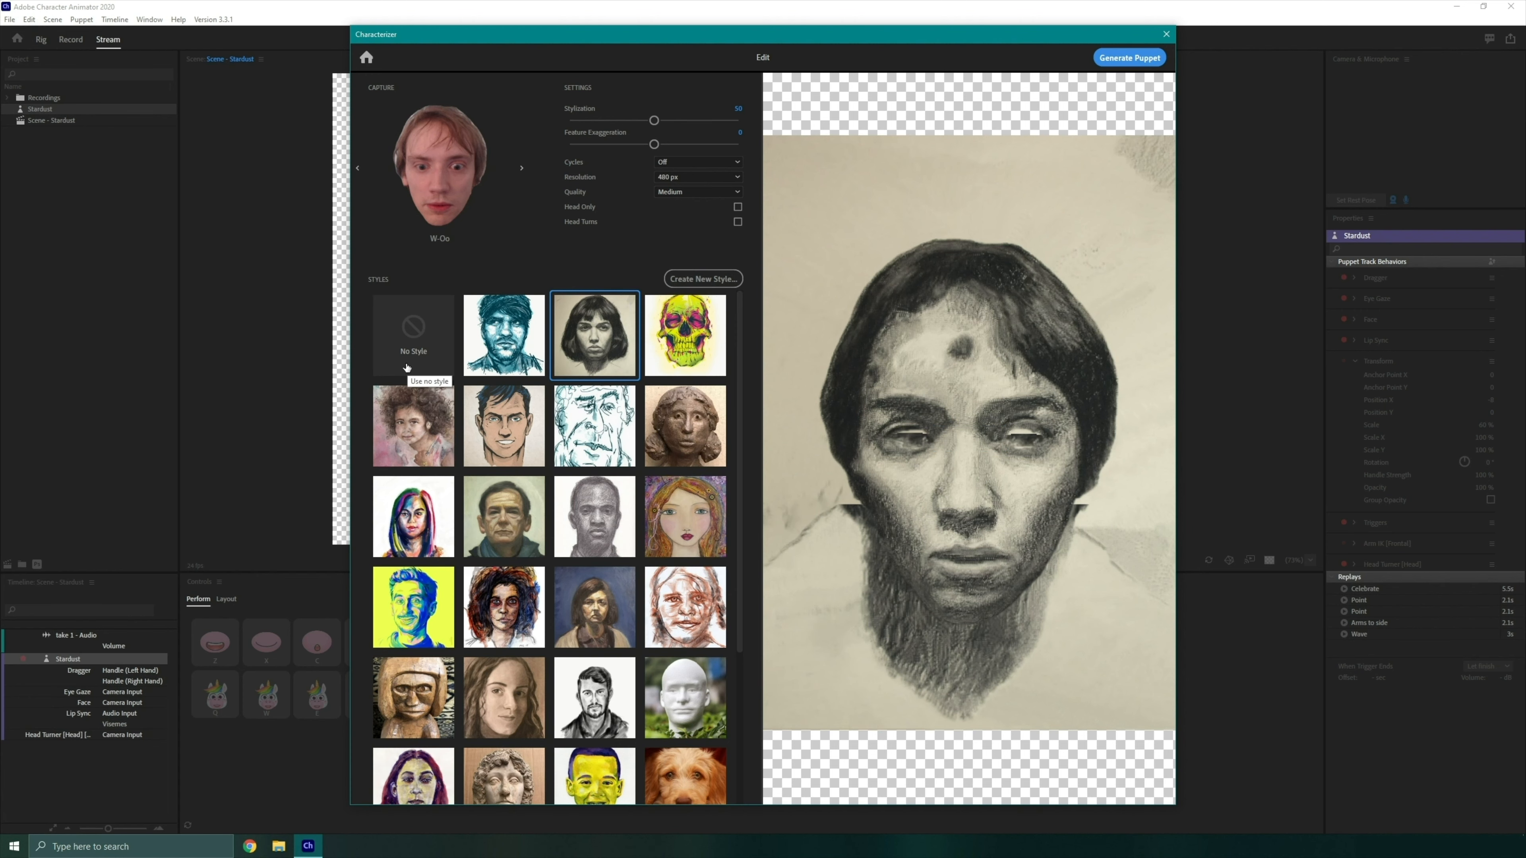
{"action": "left_click", "coordinate": [504, 334]}
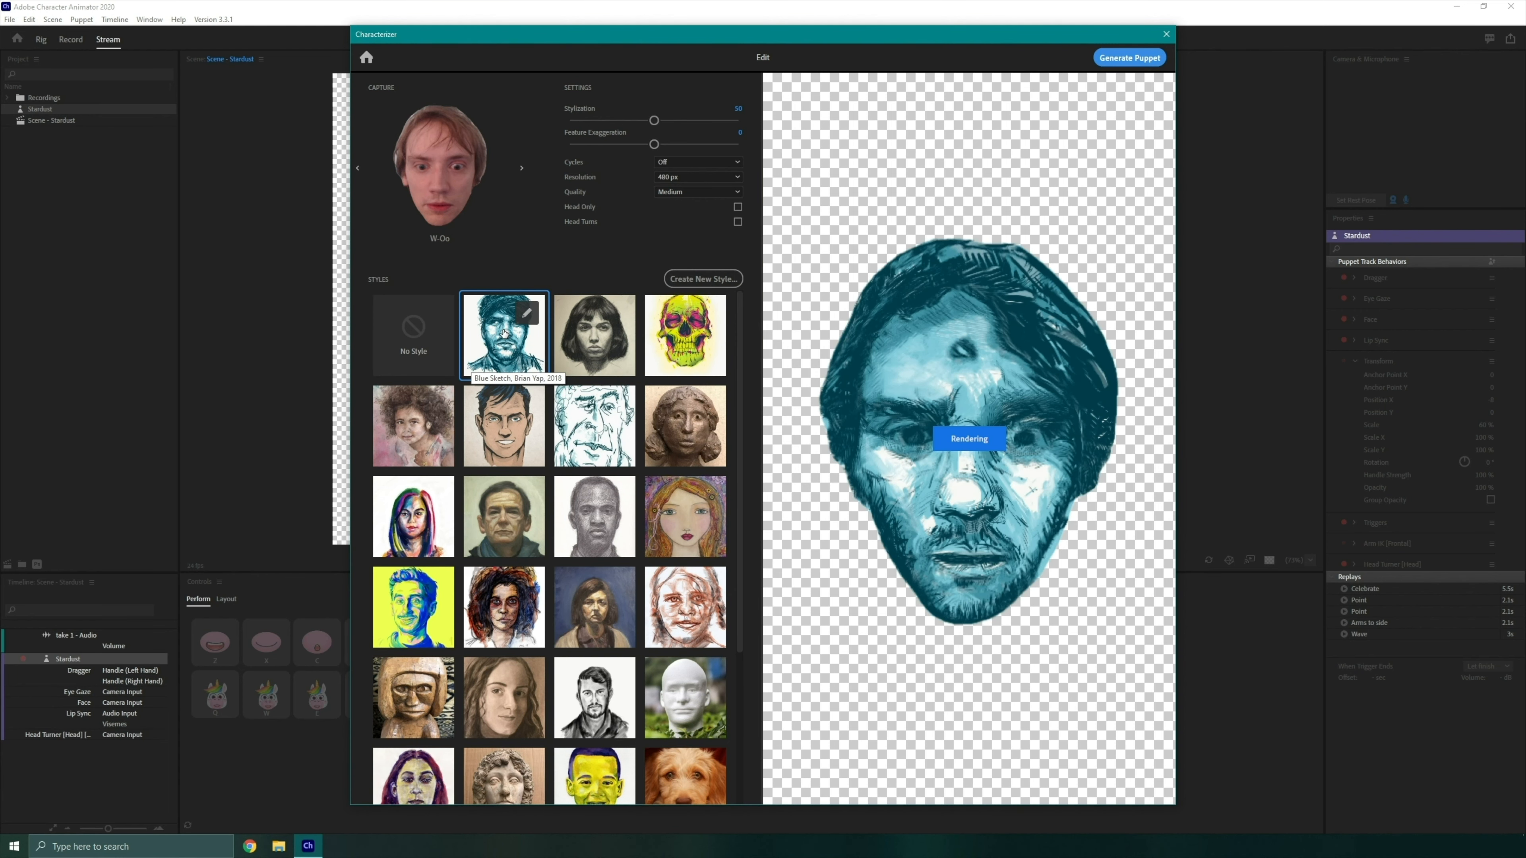
Apply the painted portrait style of the older man in a dark coat and generate the puppet
{"action": "left_click", "coordinate": [509, 511]}
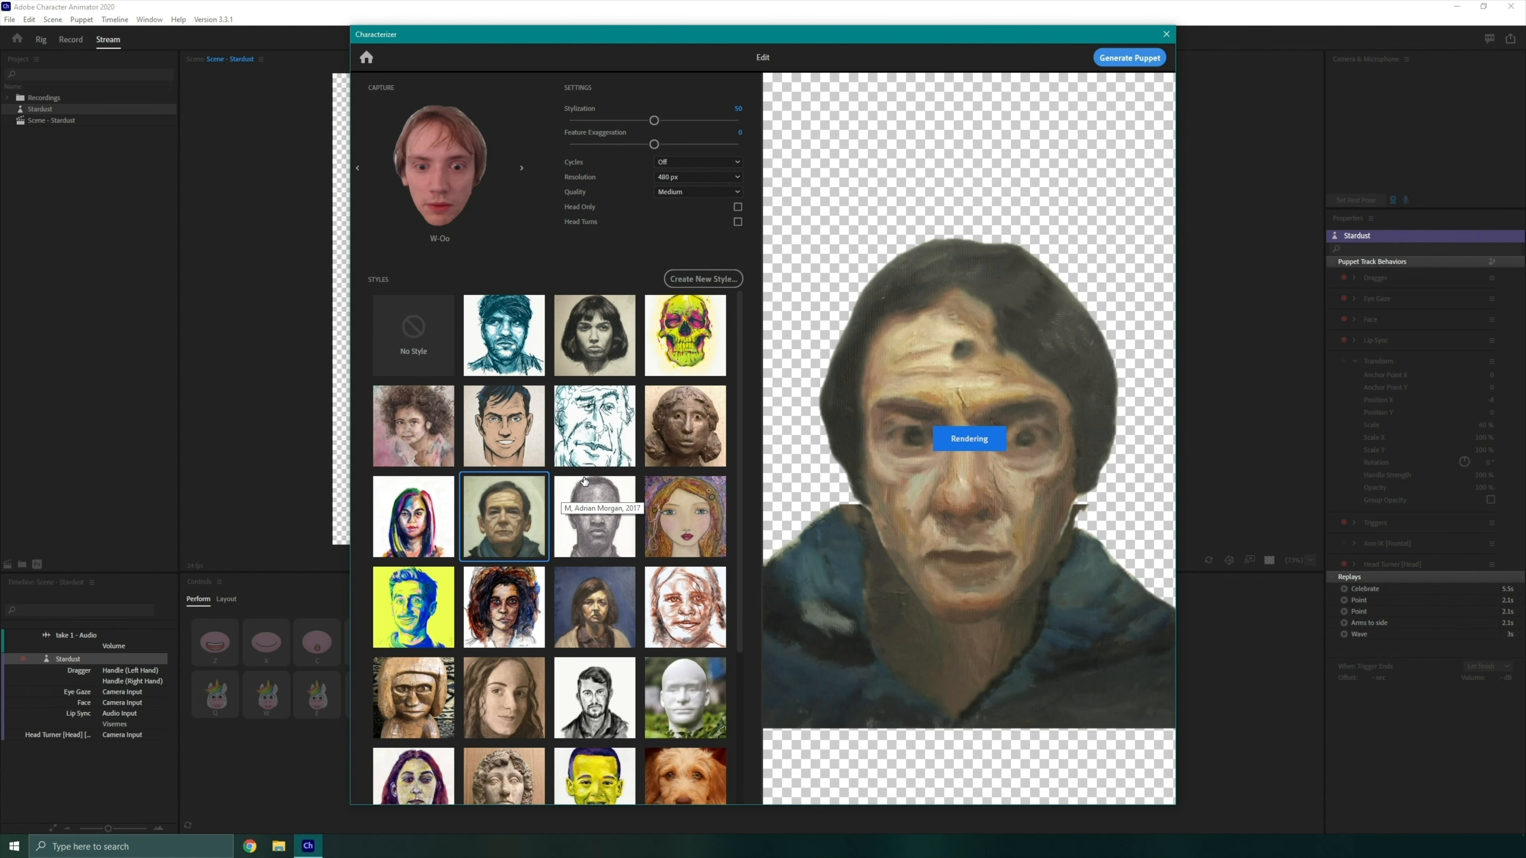
{"action": "left_click", "coordinate": [1131, 57]}
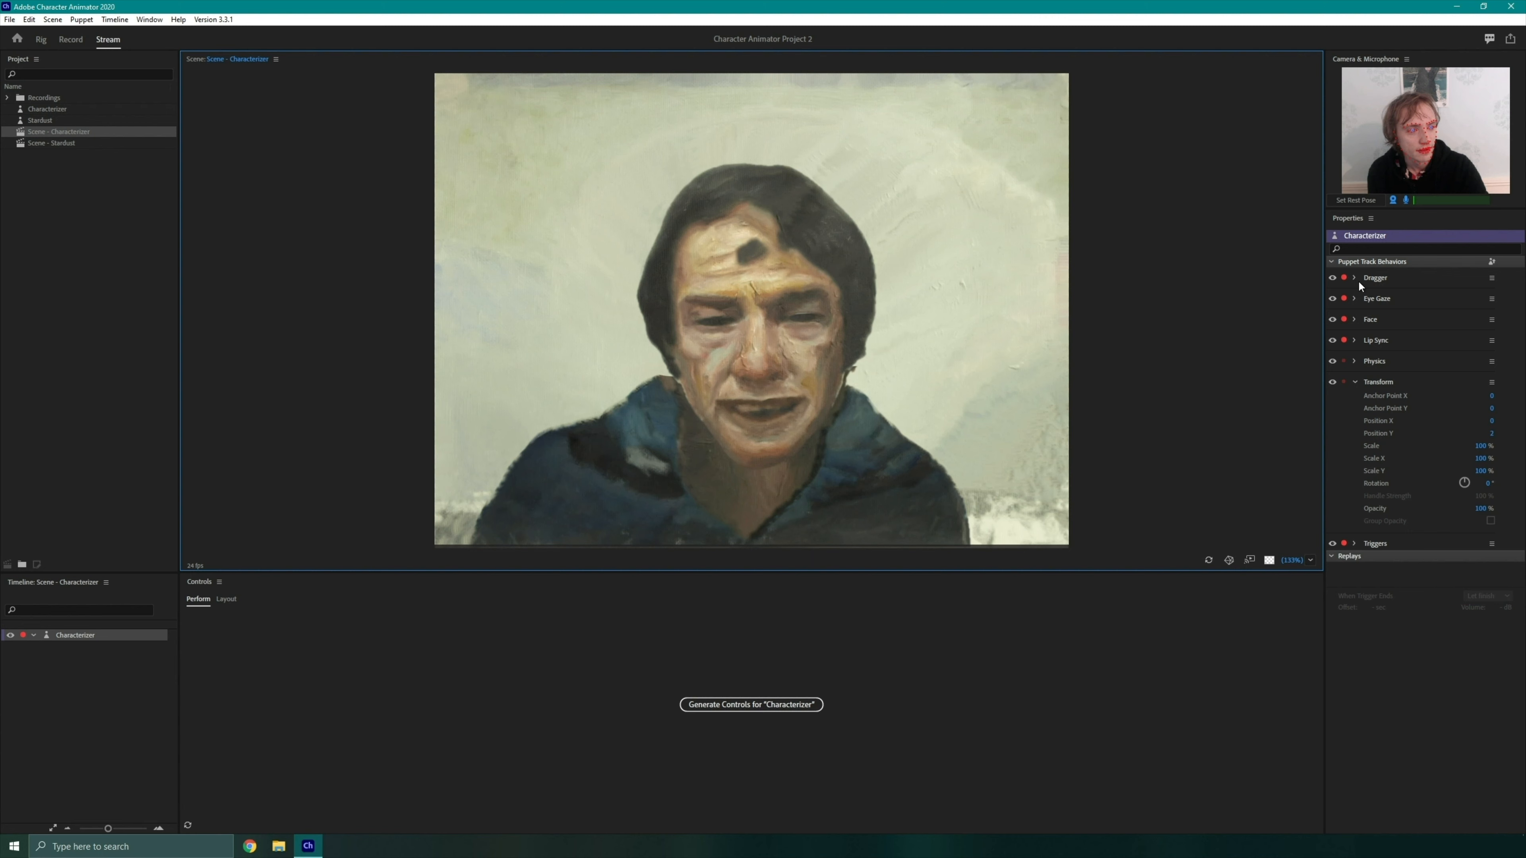
Exaggerate the new puppet's head motion by setting the Face behavior's Head Position Strength to 490% and Smoothing to 87%
{"action": "left_click", "coordinate": [1353, 322]}
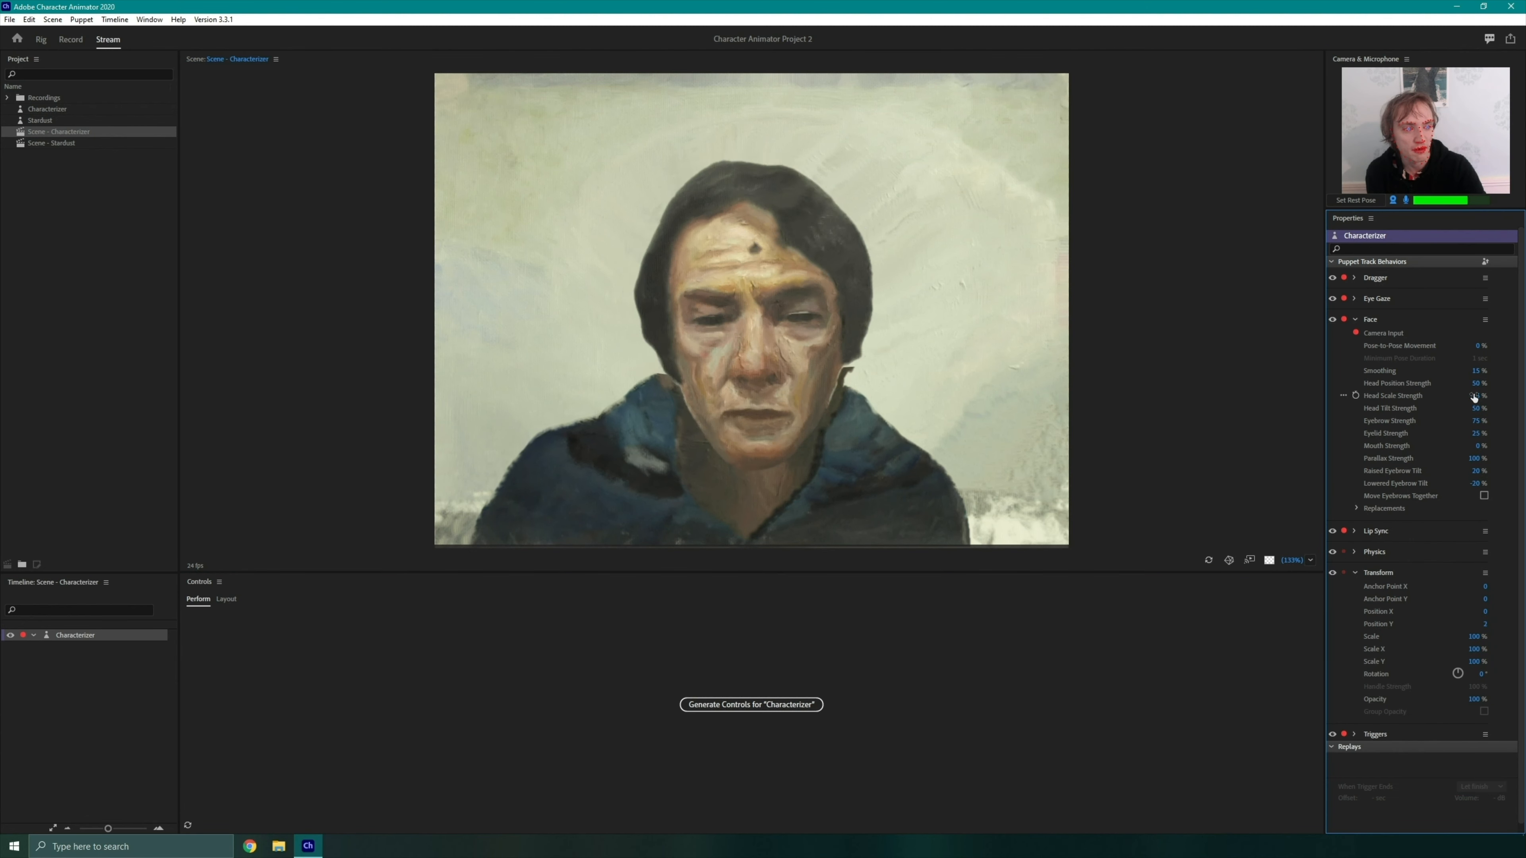
{"action": "left_click_drag", "start_coordinate": [1477, 383], "coordinate": [1447, 386]}
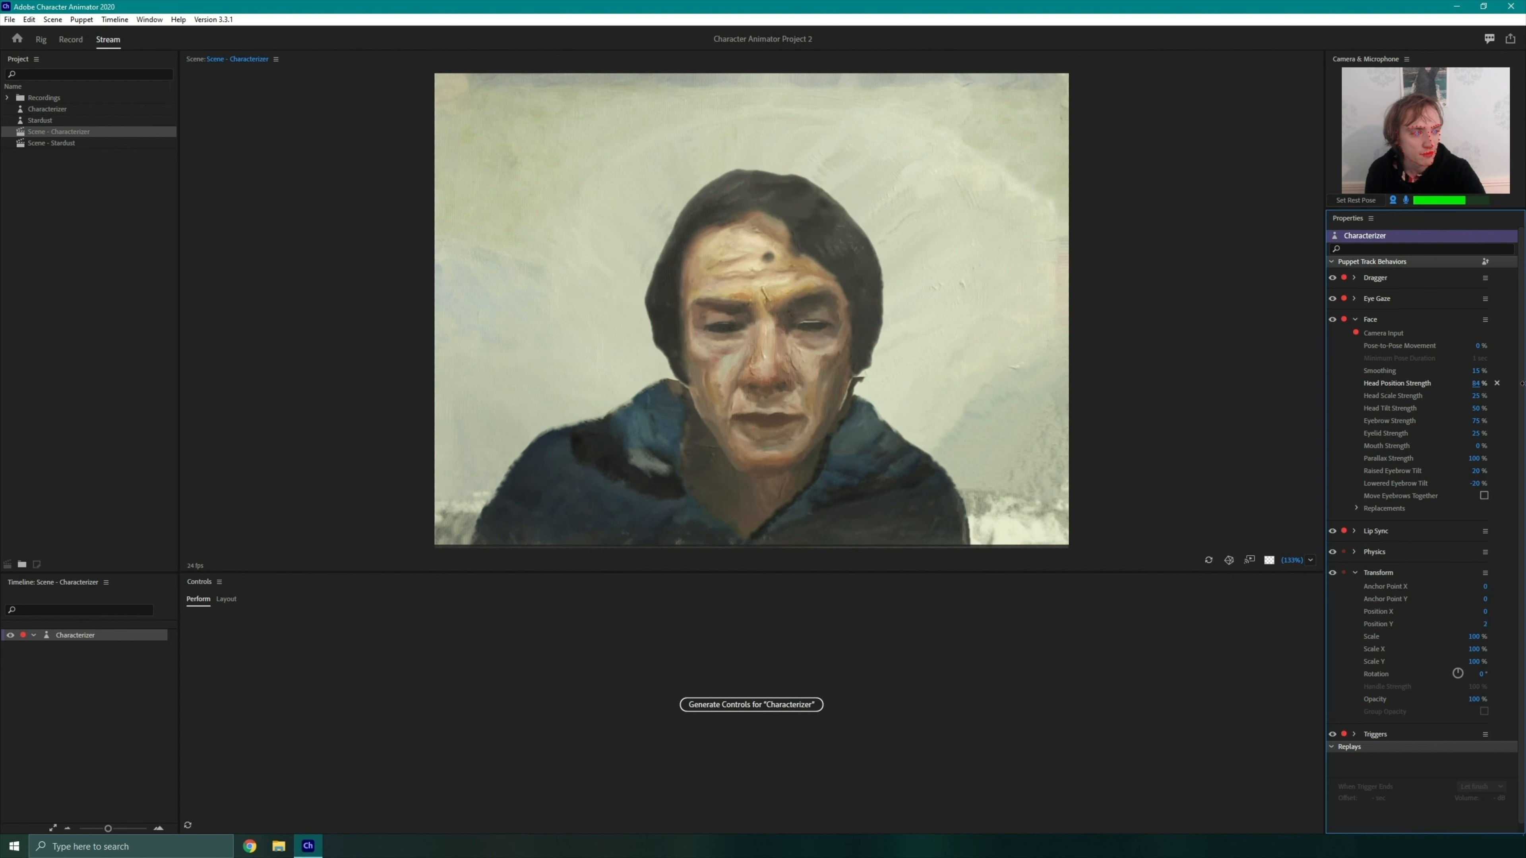
{"action": "left_click_drag", "start_coordinate": [1472, 384], "coordinate": [1523, 386]}
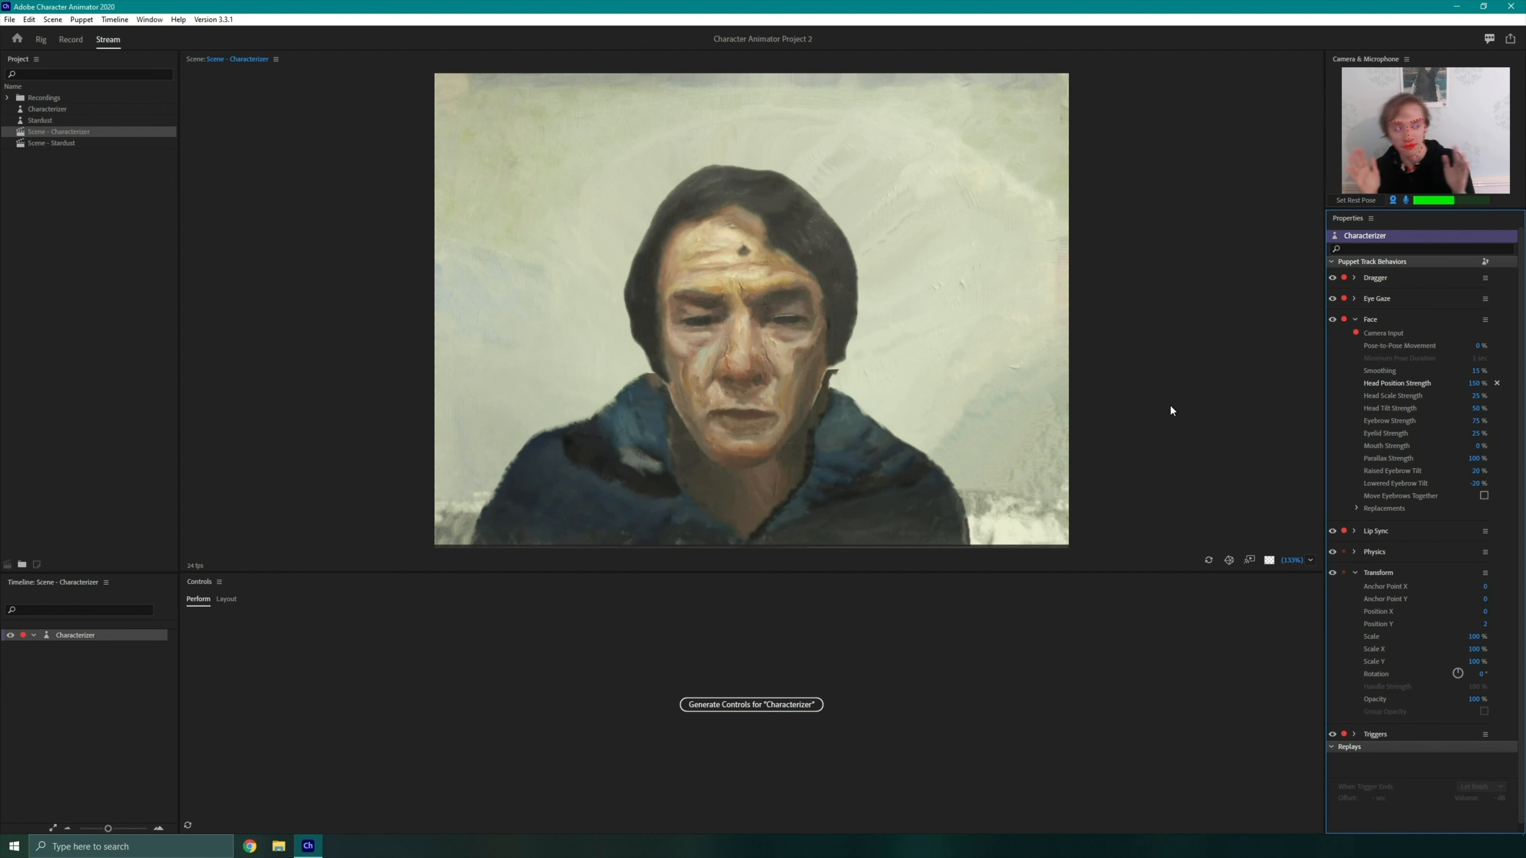
{"action": "left_click_drag", "start_coordinate": [1474, 383], "coordinate": [1062, 348]}
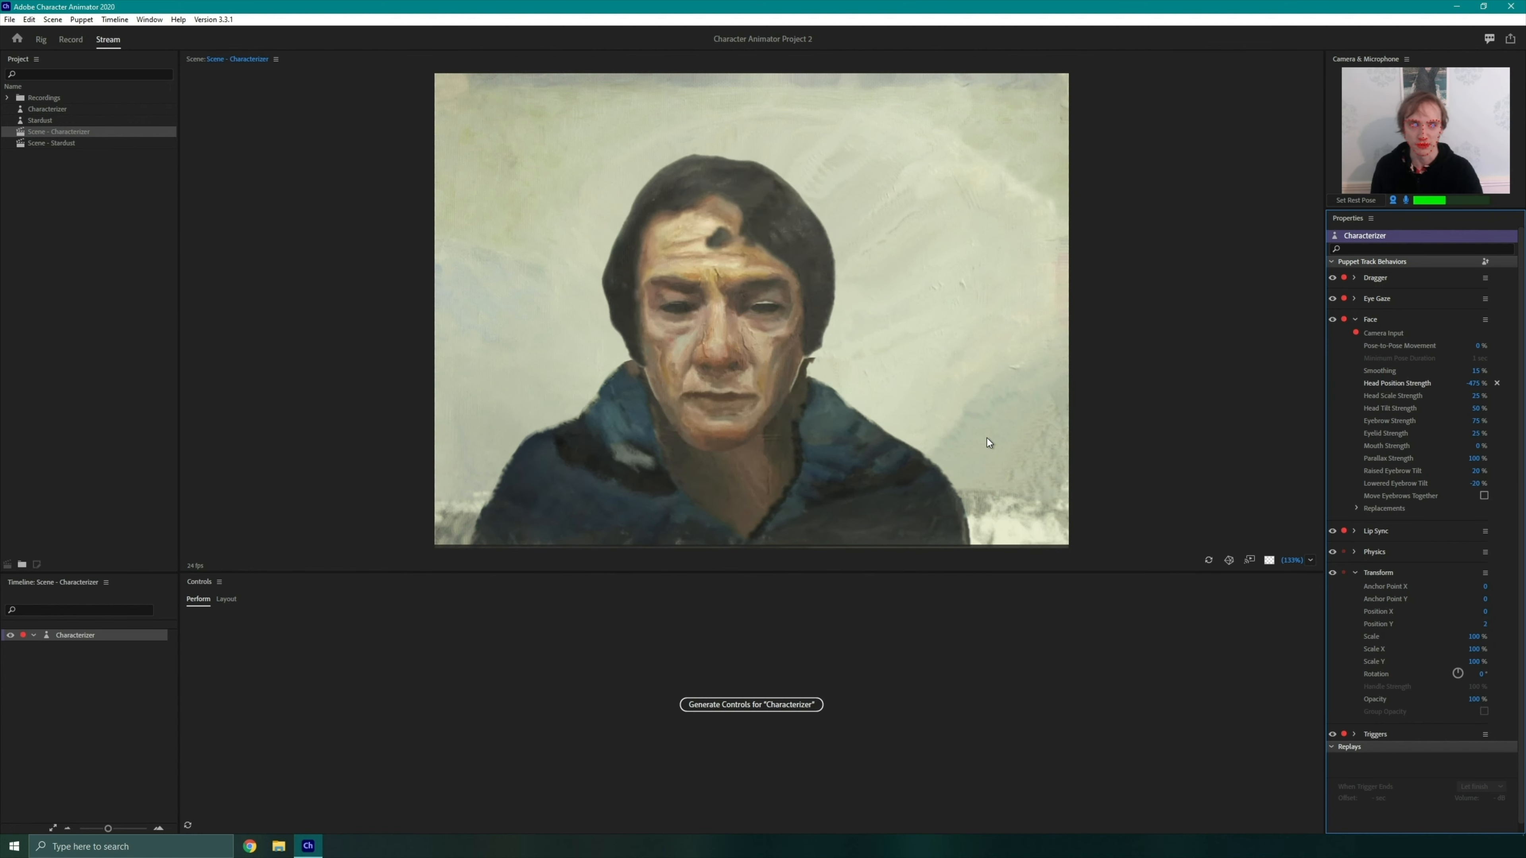
{"action": "left_click_drag", "start_coordinate": [1473, 383], "coordinate": [1519, 386]}
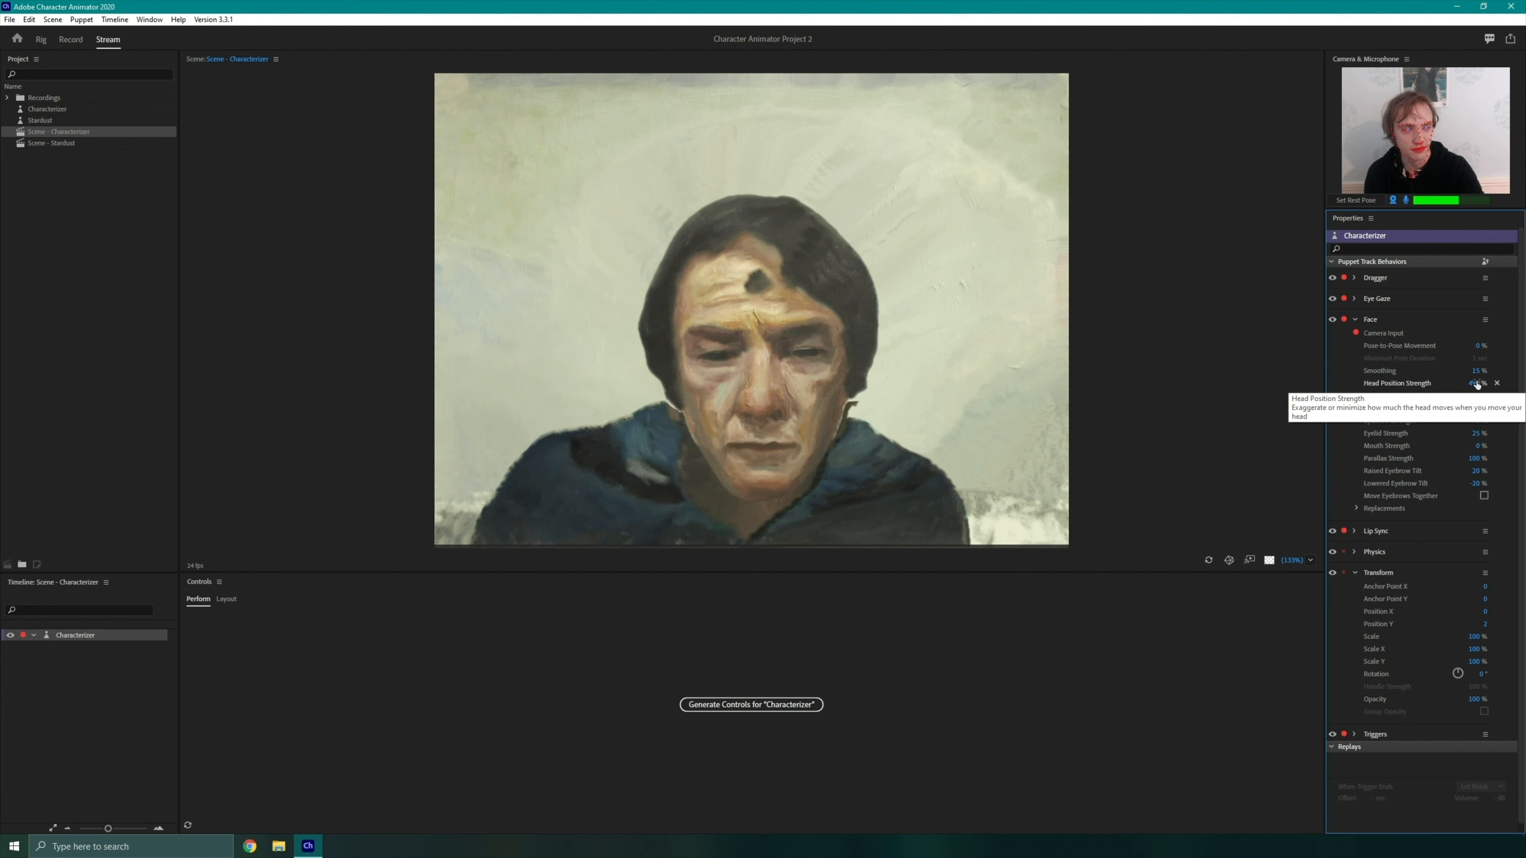
{"action": "left_click_drag", "start_coordinate": [1475, 372], "coordinate": [1520, 373]}
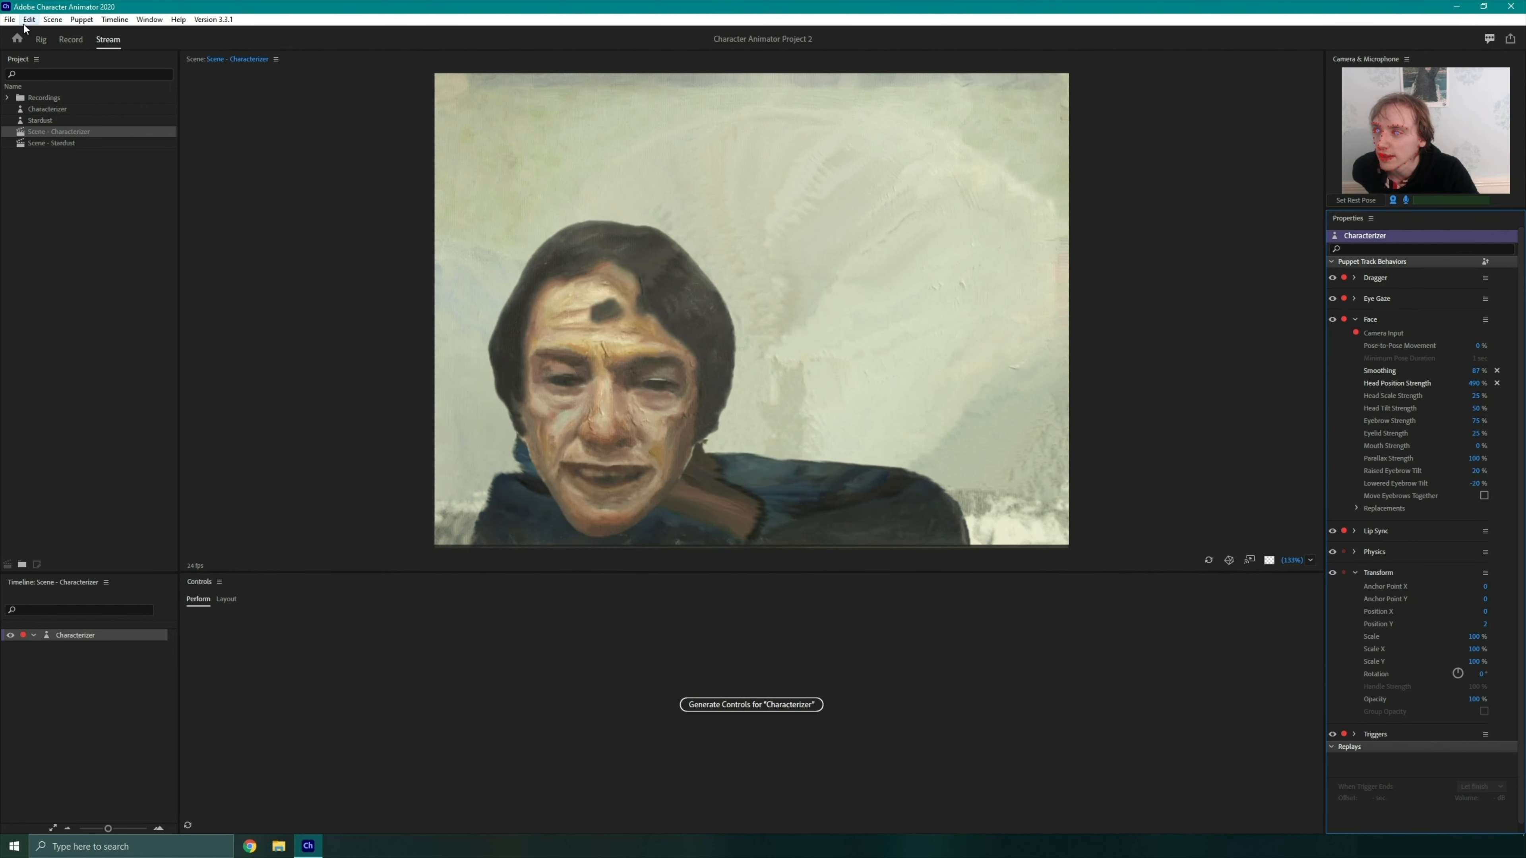
Check the default input microphone in the Audio Hardware preferences and leave them without saving
{"action": "left_click", "coordinate": [5, 20]}
{"action": "mouse_move", "coordinate": [29, 19]}
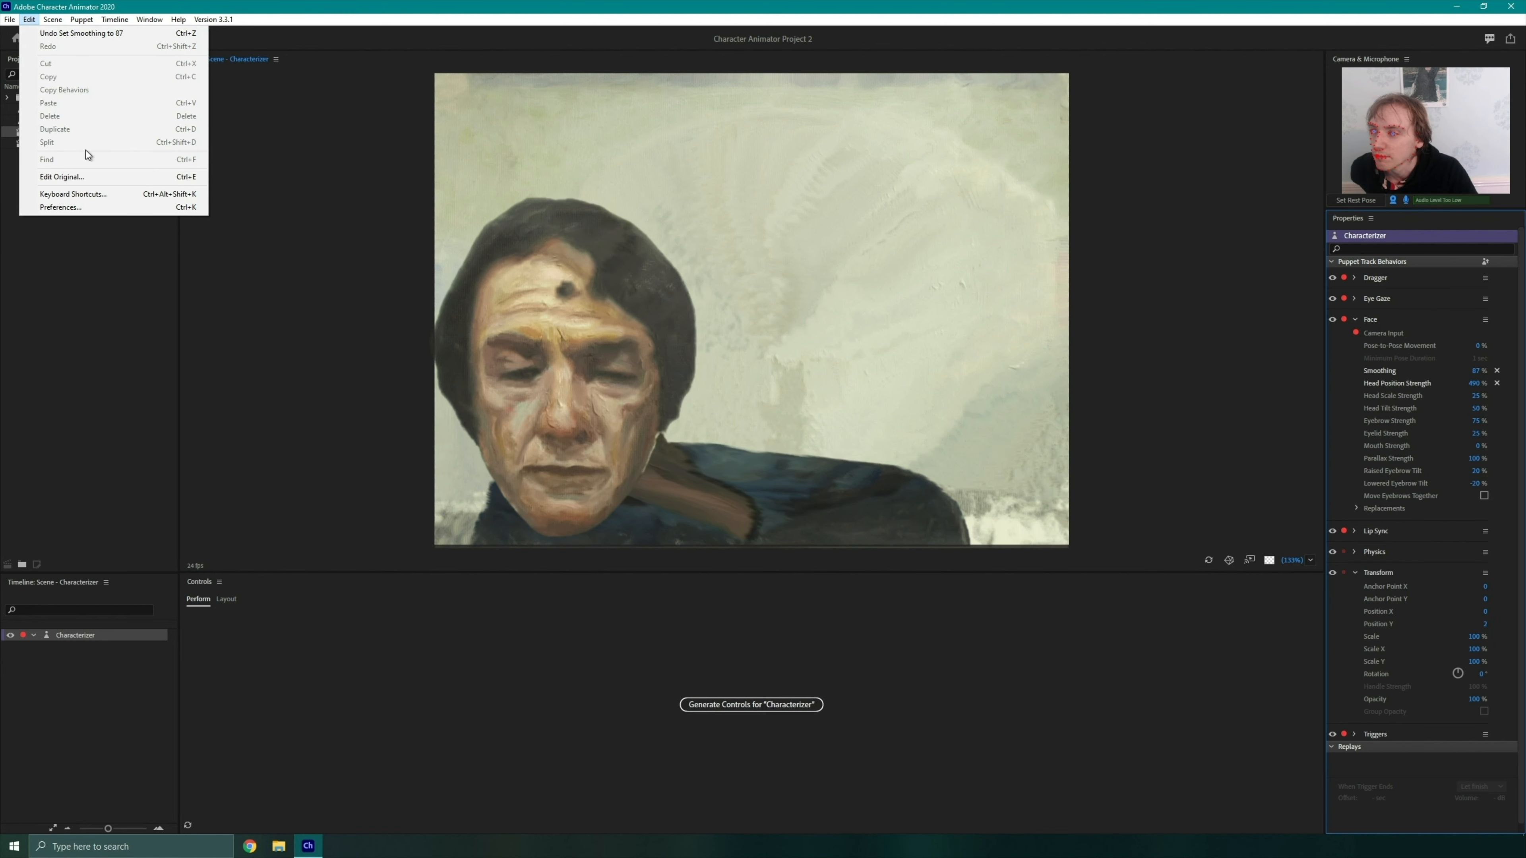
{"action": "left_click", "coordinate": [64, 207]}
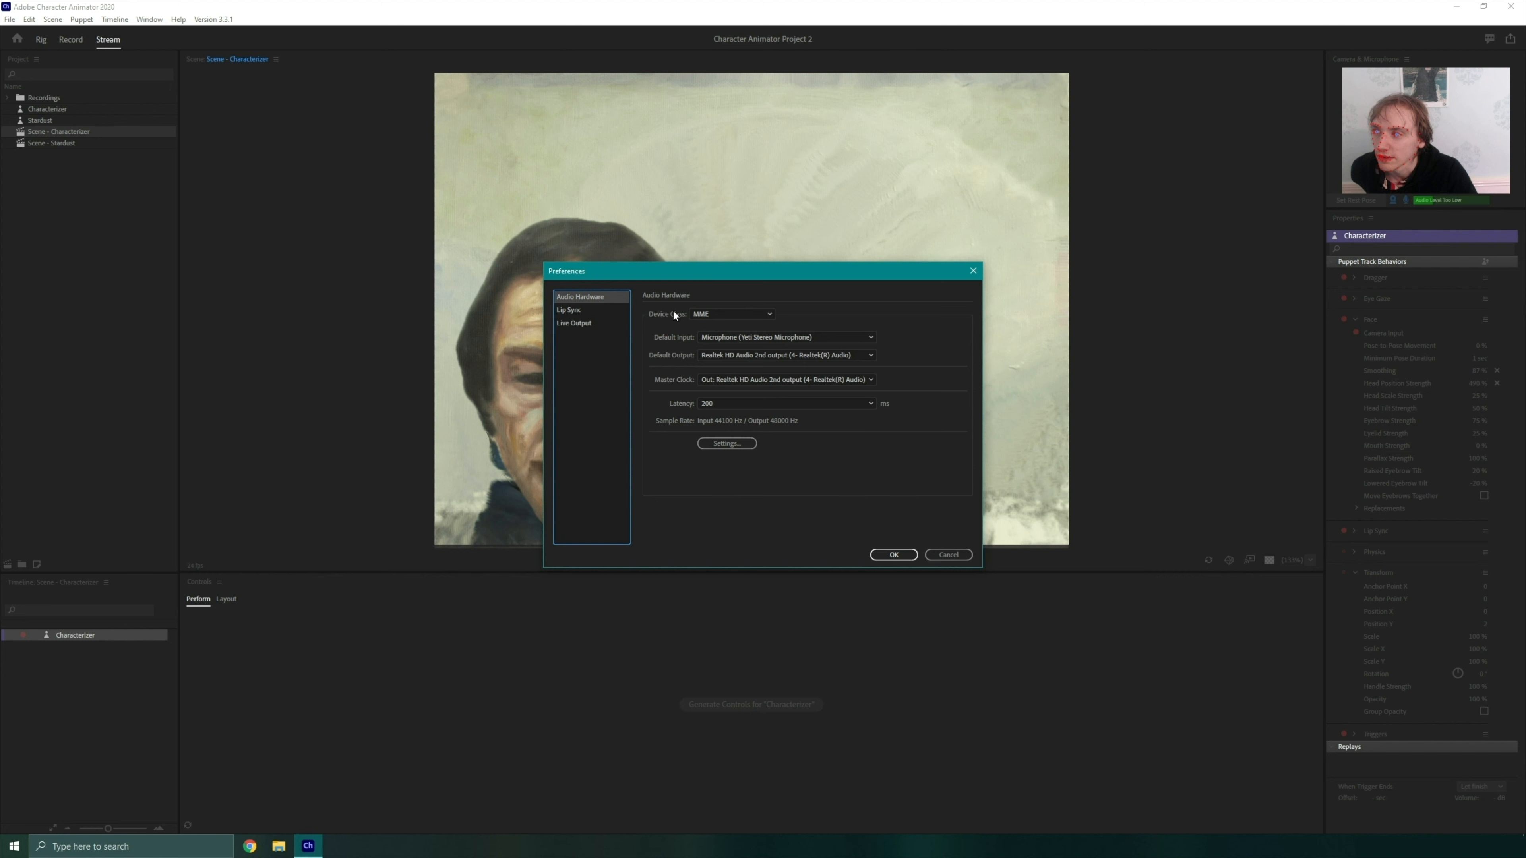
{"action": "left_click", "coordinate": [734, 341]}
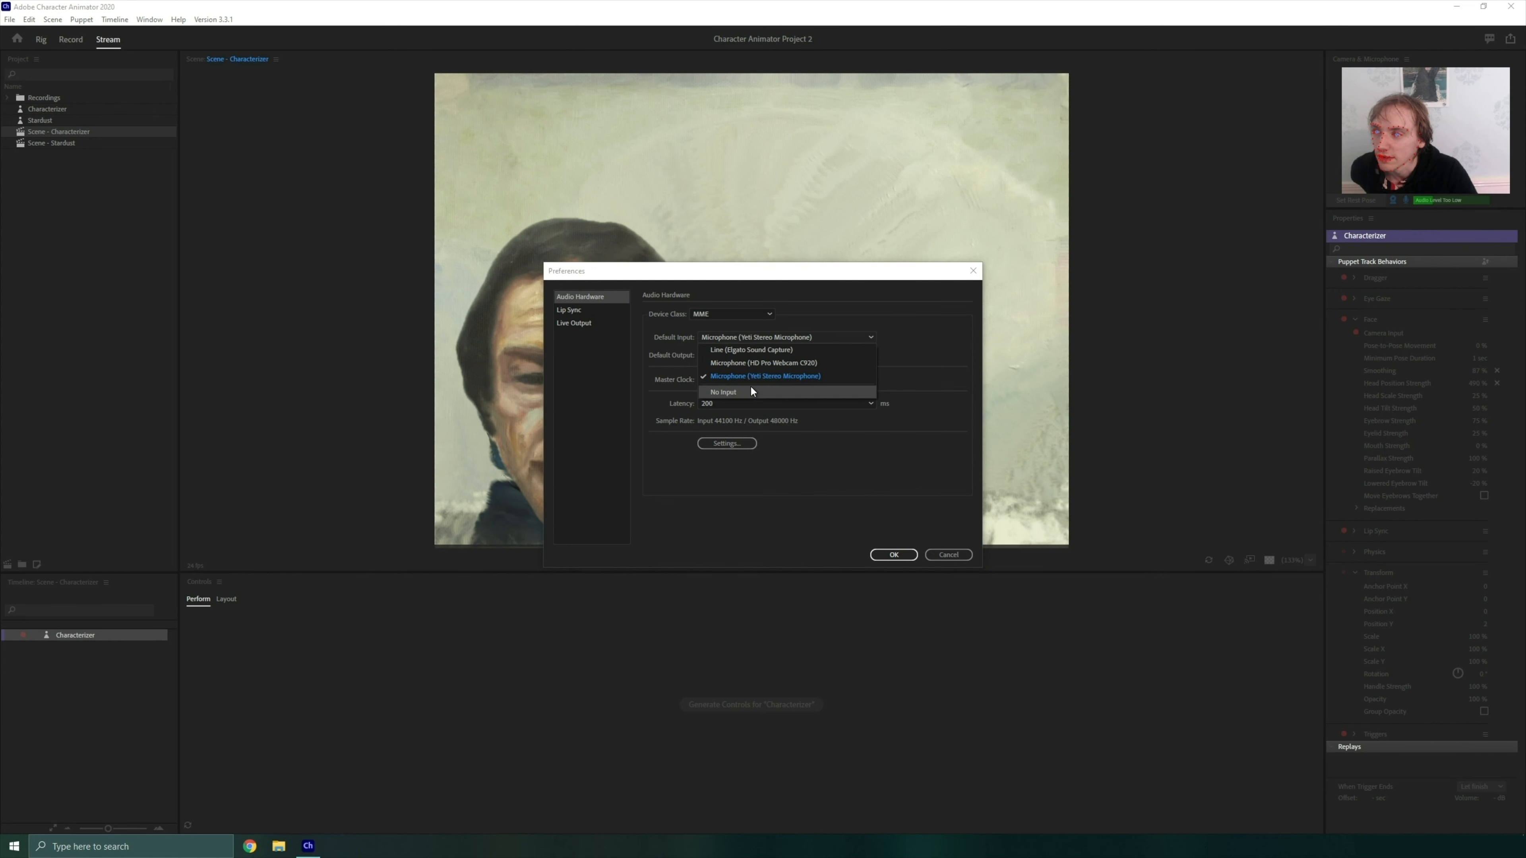
{"action": "left_click", "coordinate": [754, 372]}
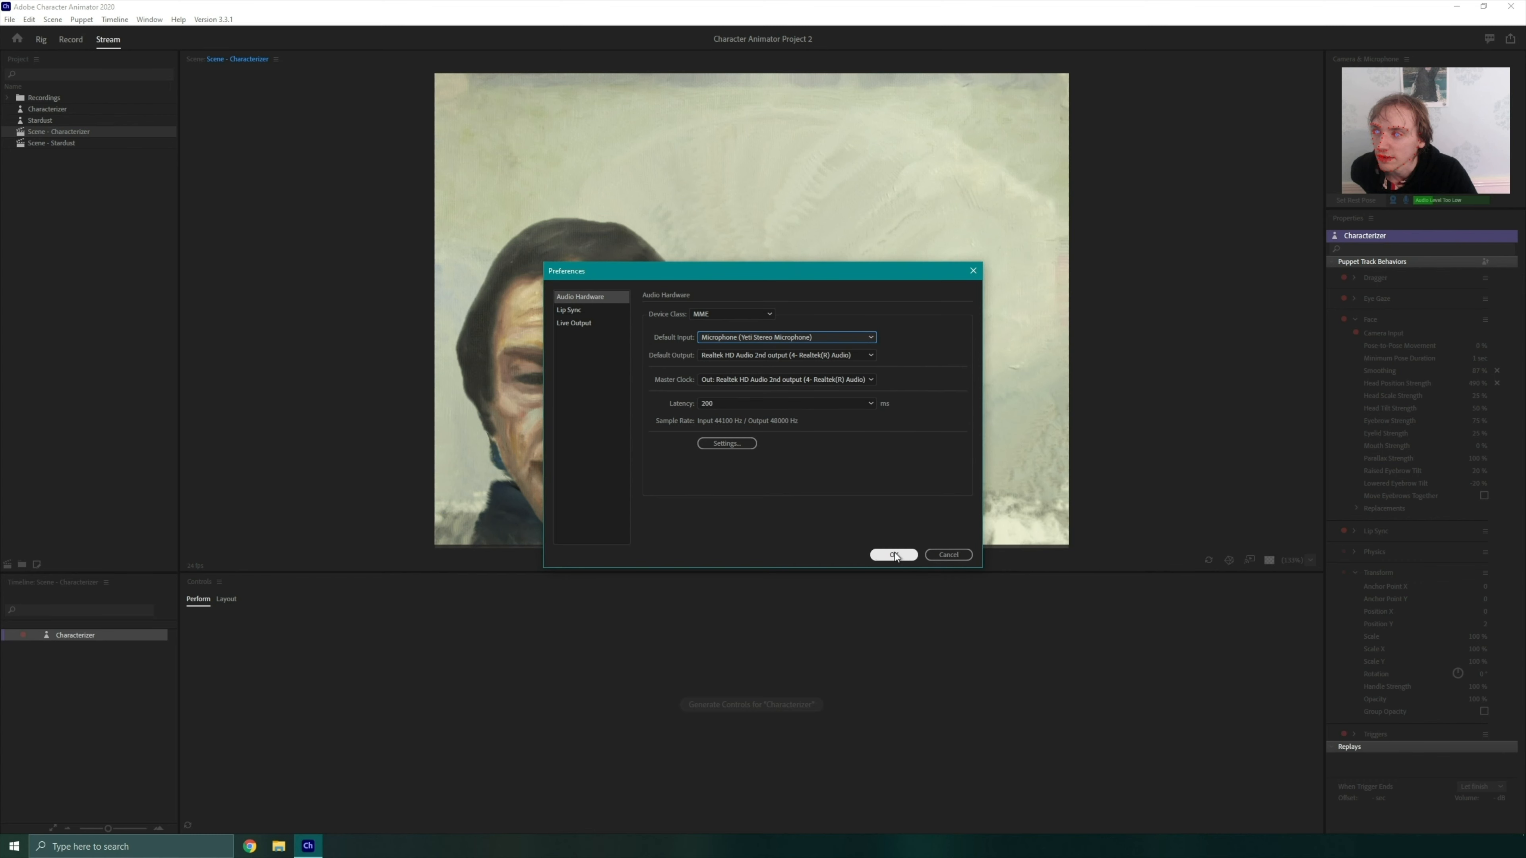
{"action": "left_click", "coordinate": [946, 556]}
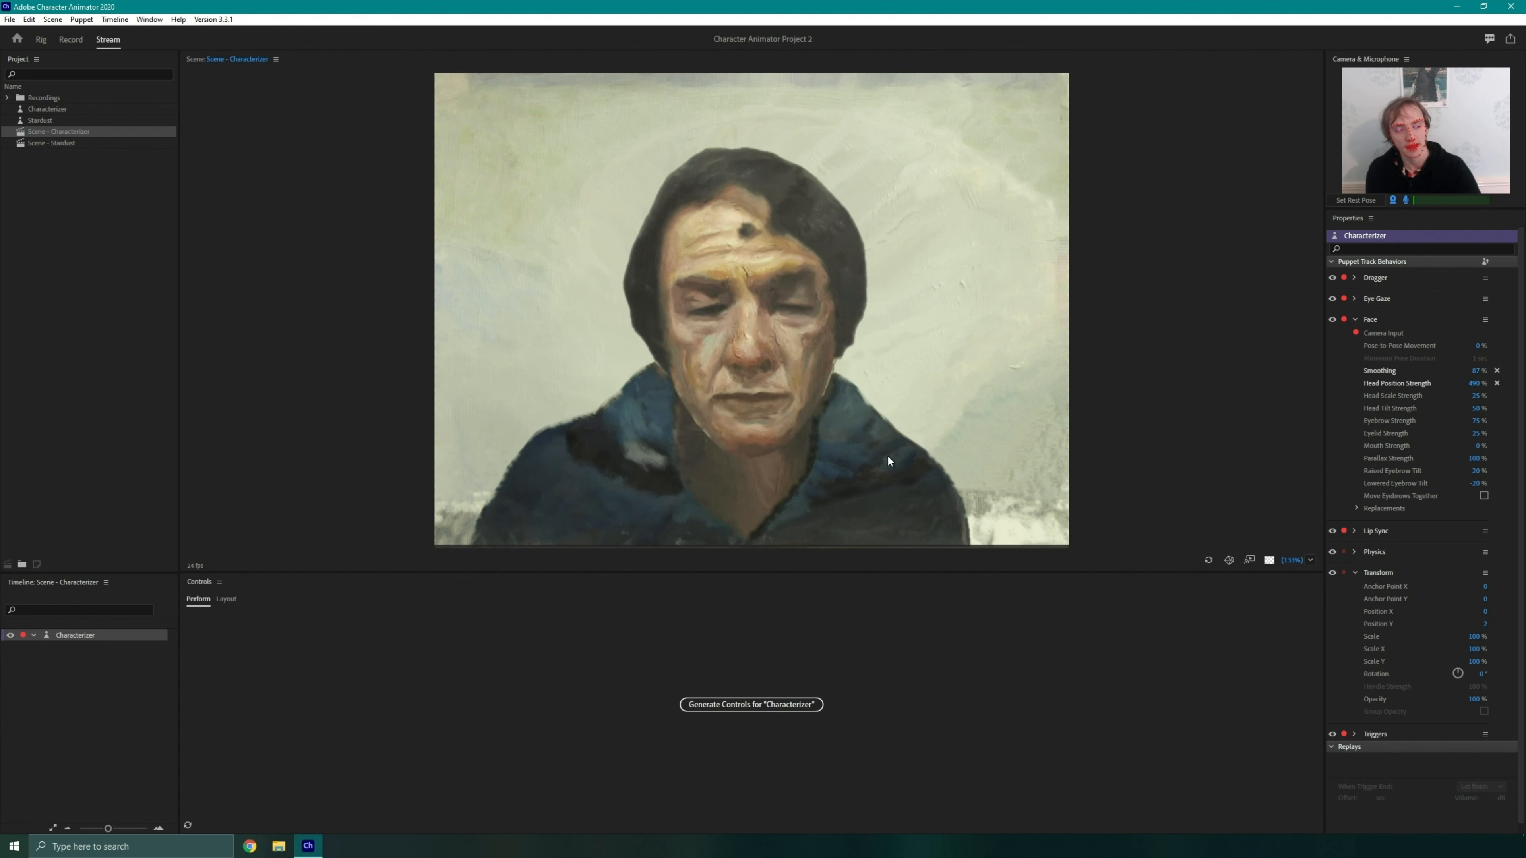
Look over the project's export options, from Media Encoder video to puppet export
{"action": "left_click", "coordinate": [114, 19]}
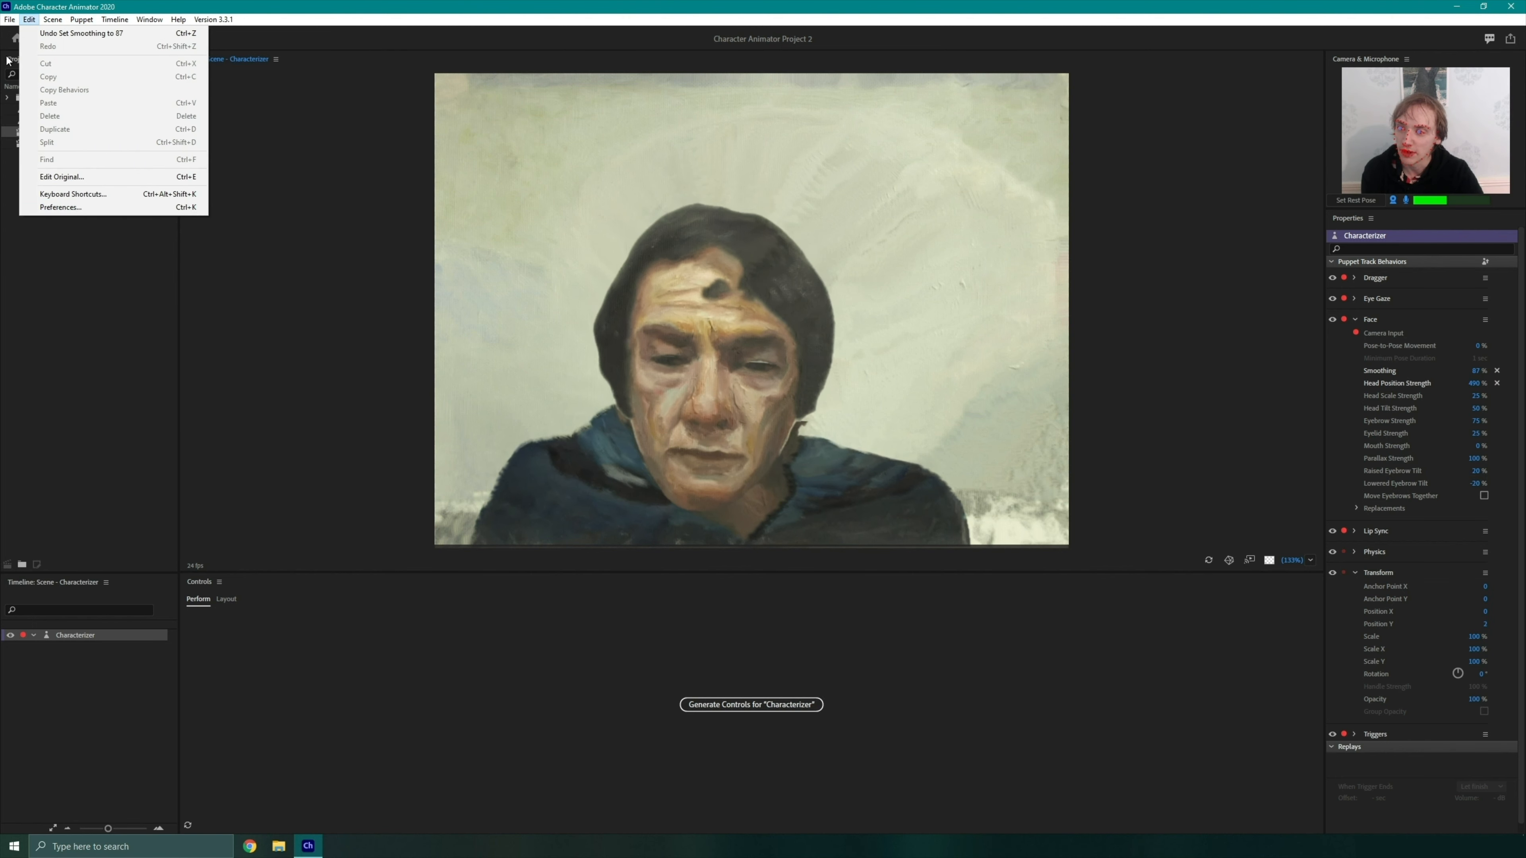
{"action": "mouse_move", "coordinate": [120, 225]}
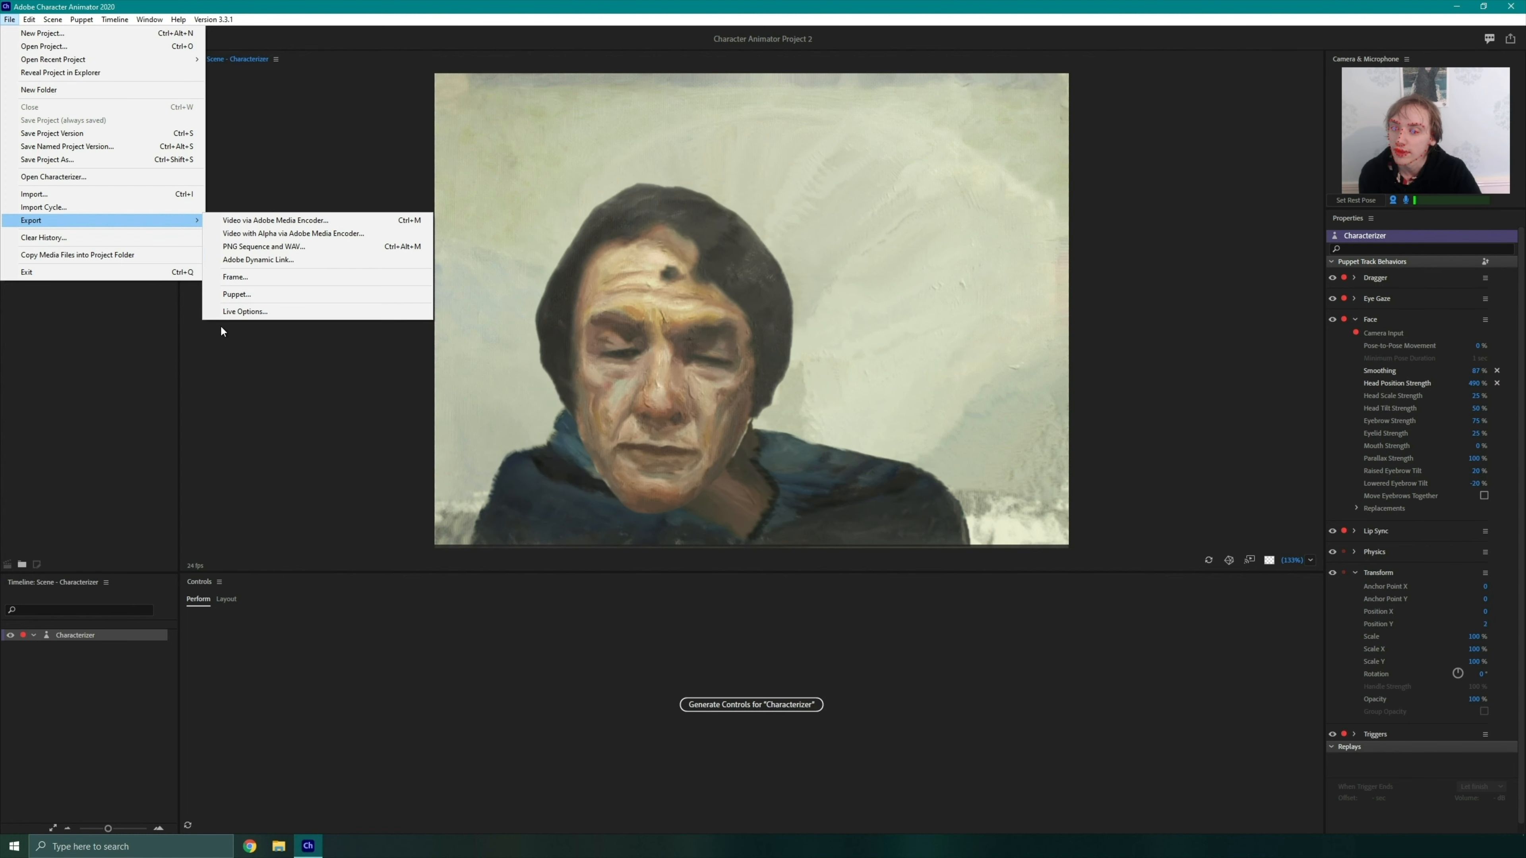
{"action": "left_click", "coordinate": [321, 163]}
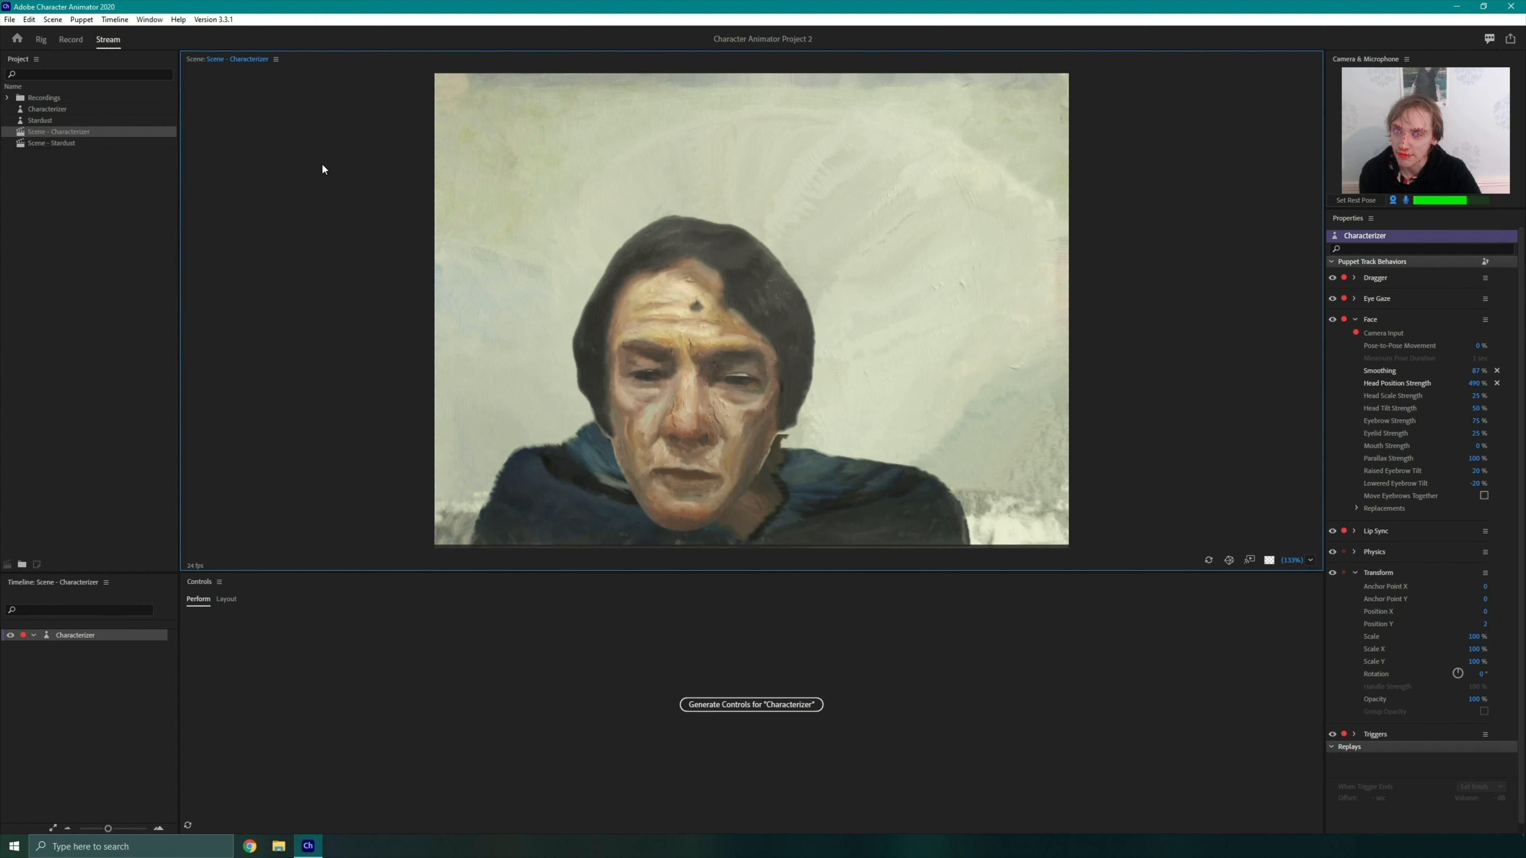